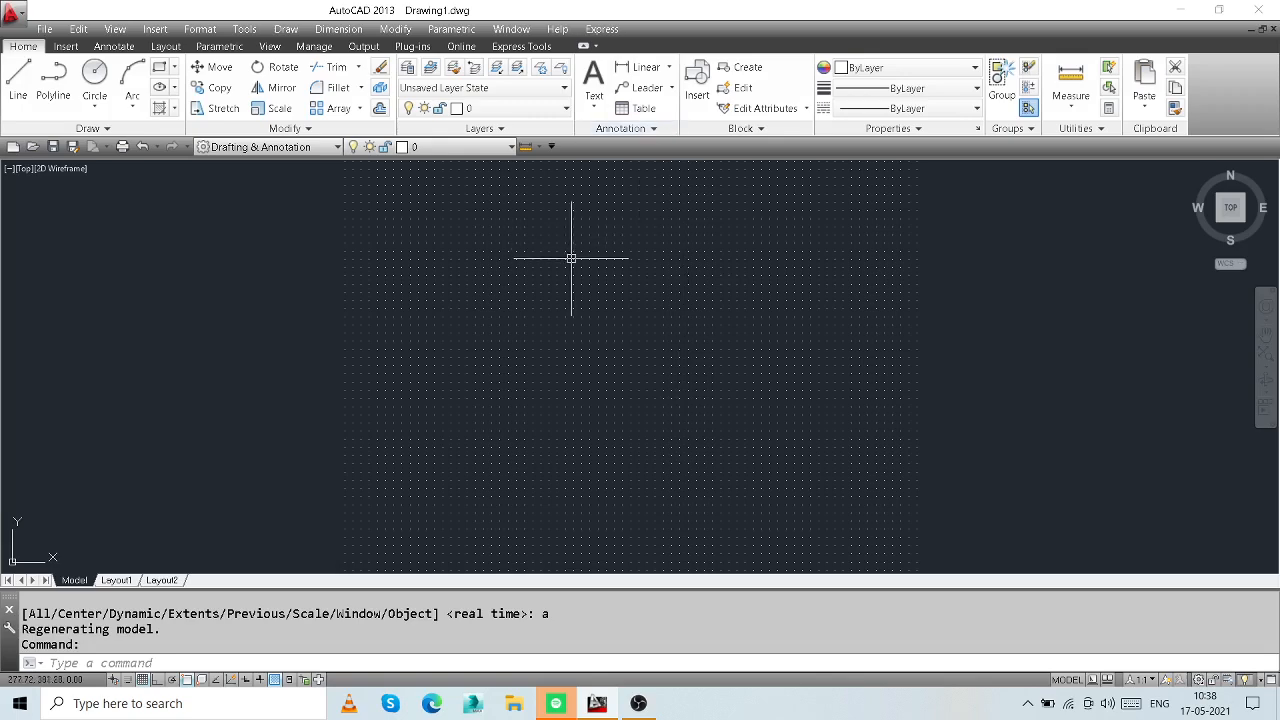
left_click(287, 31)
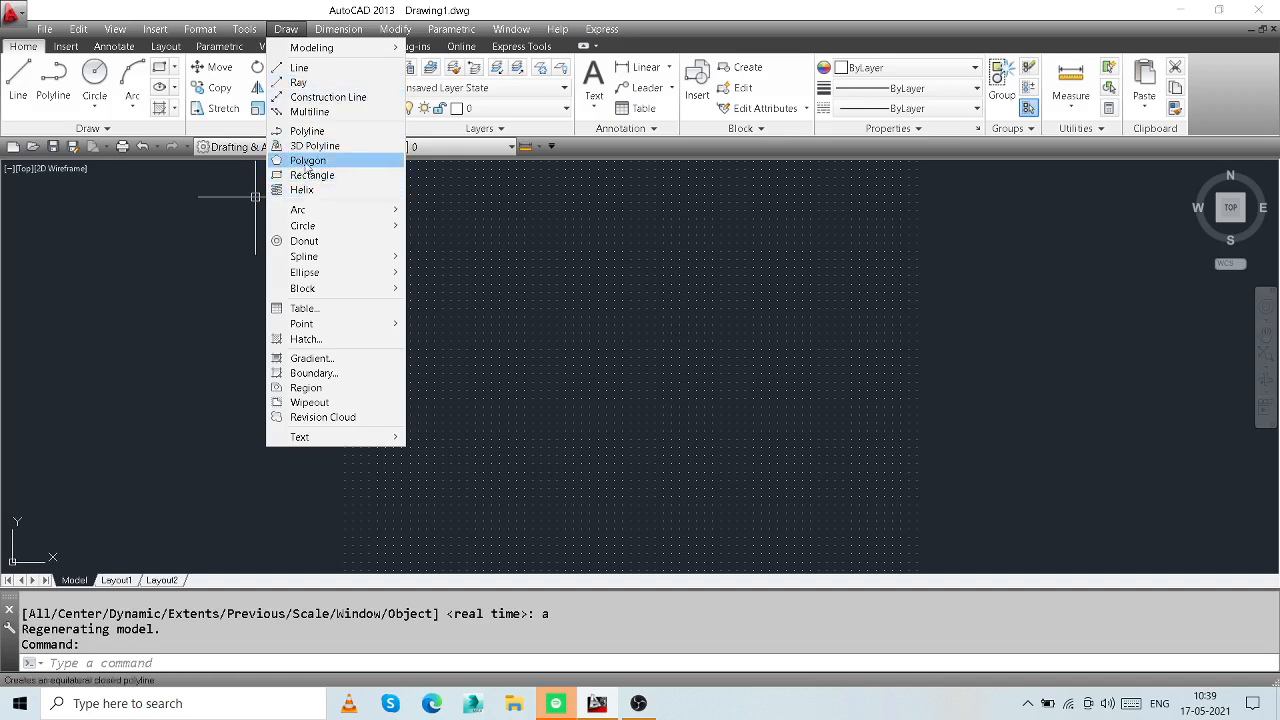
left_click(153, 232)
left_click(153, 232)
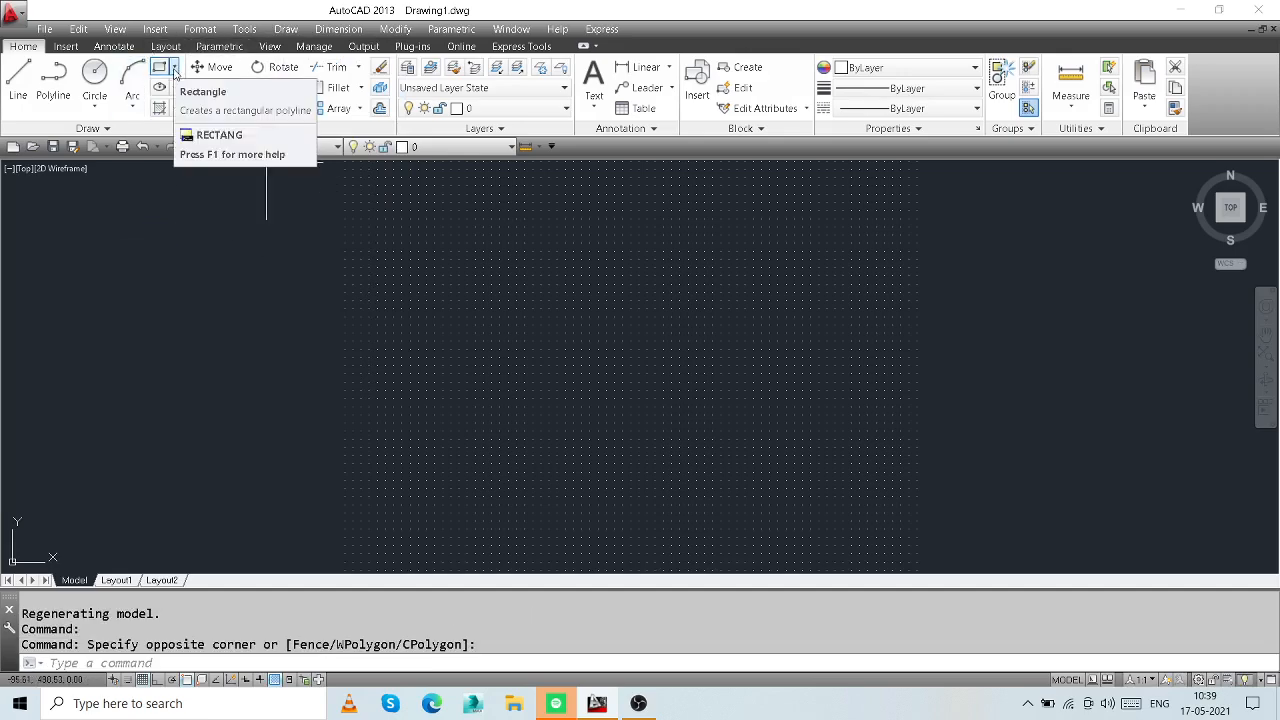
- Draw a six-sided polygon inscribed in a circle of radius 50 in the empty drawing area
left_click(175, 67)
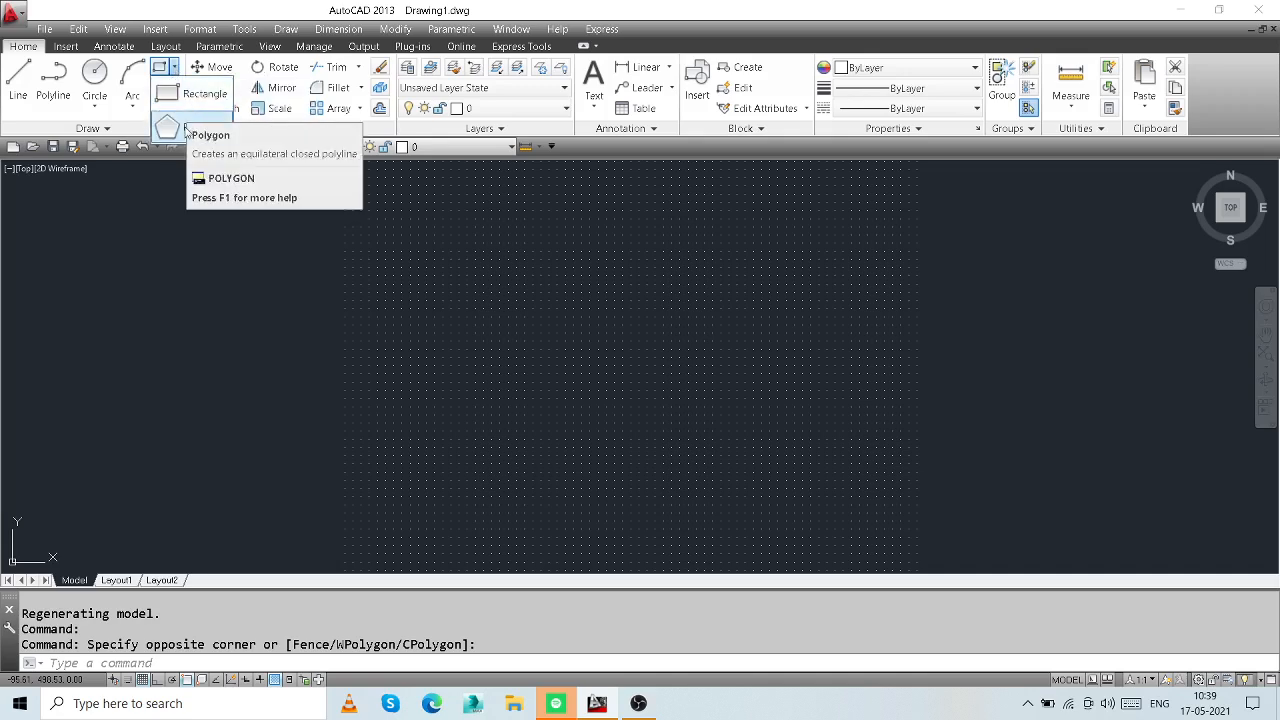
left_click(181, 131)
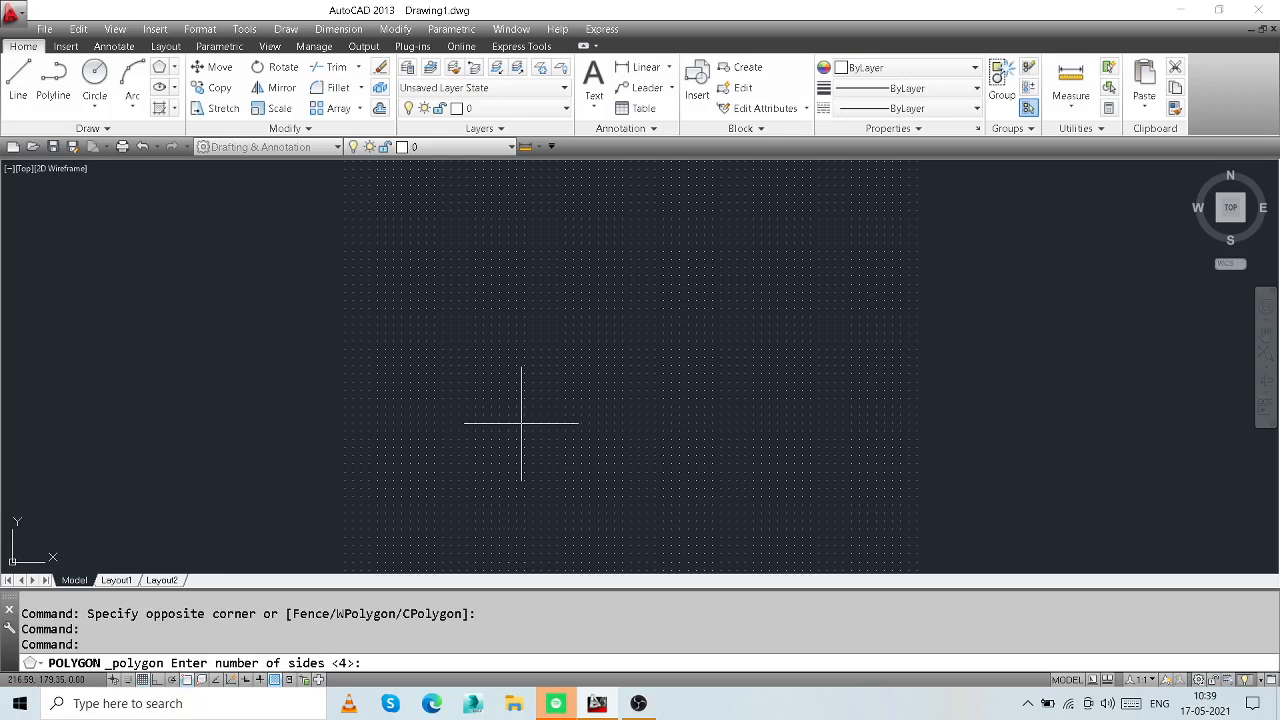
type("6")
key("Return")
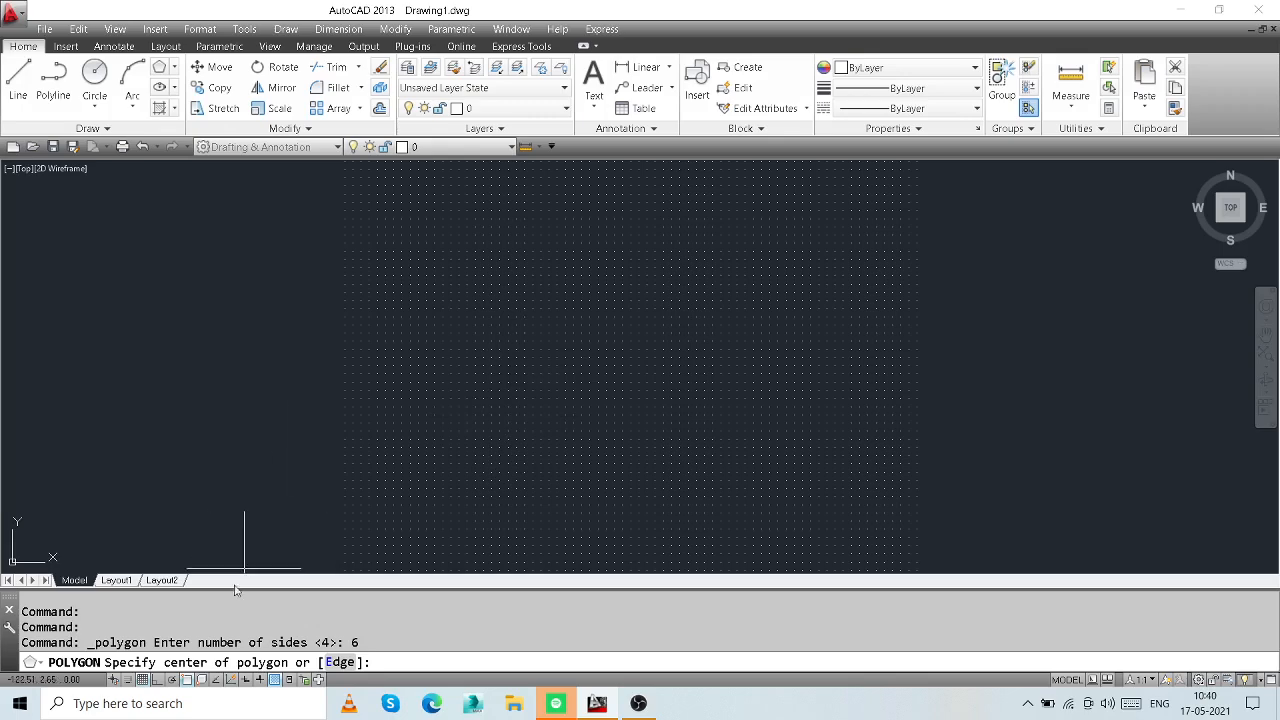
left_click(497, 387)
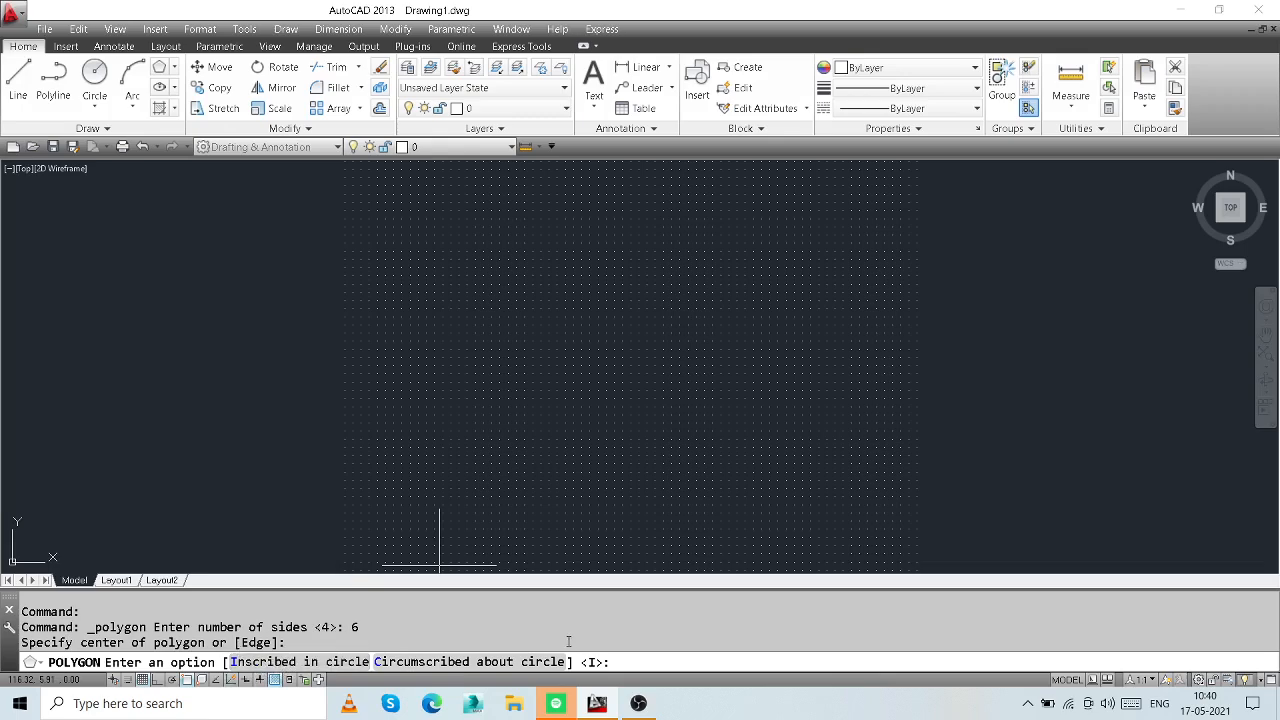
left_click(272, 663)
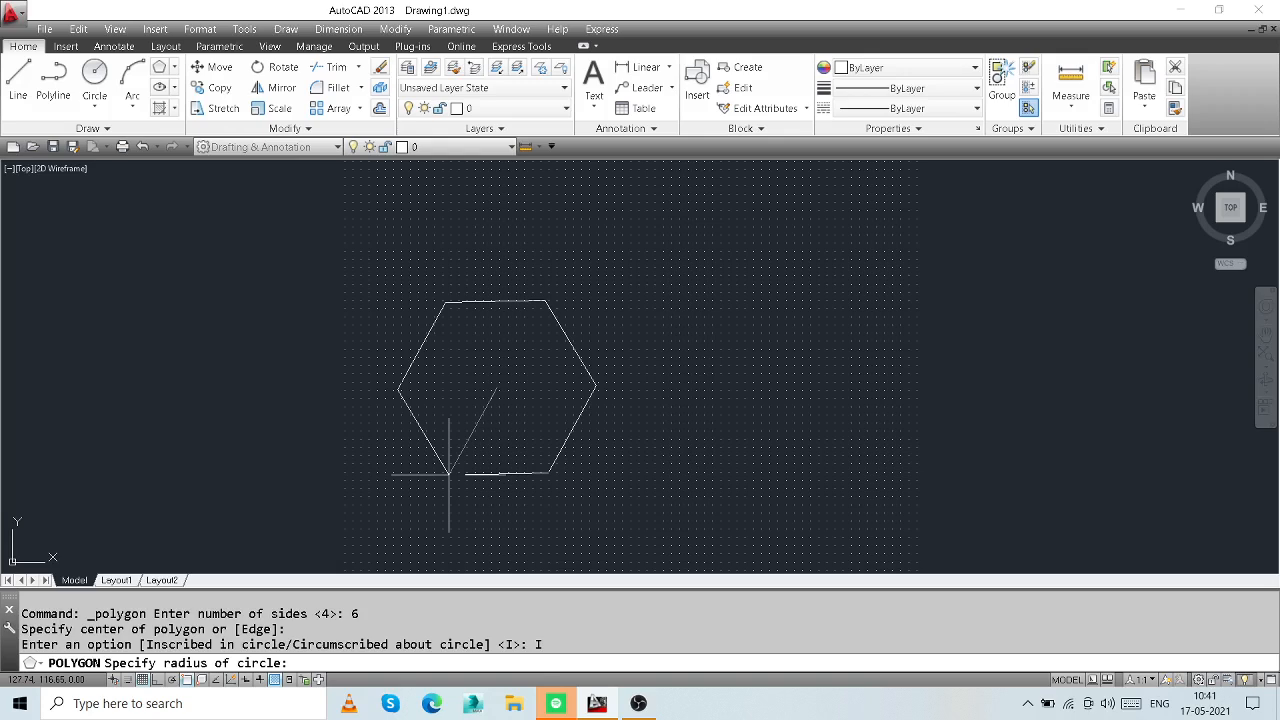
type("50")
key("Return")
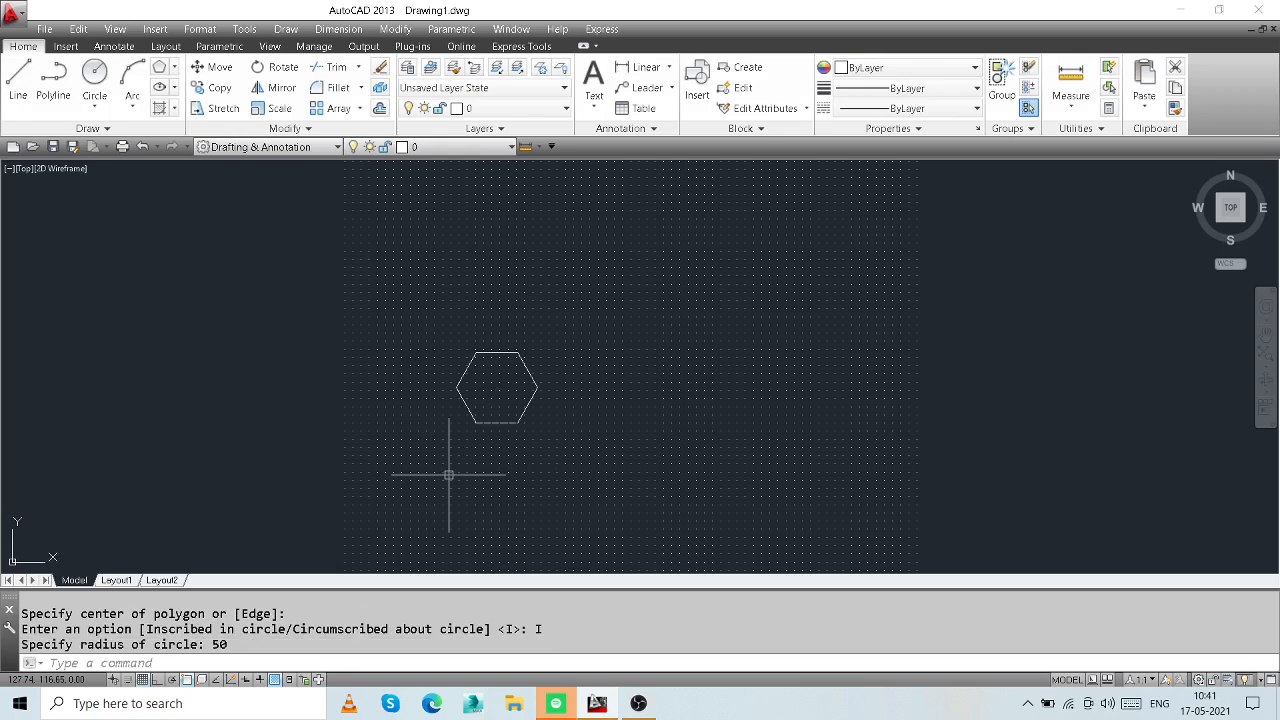
- Draw a 3-point circle through the lower-left, left and upper-left vertices of the hexagon
scroll(475, 380, "up", 4)
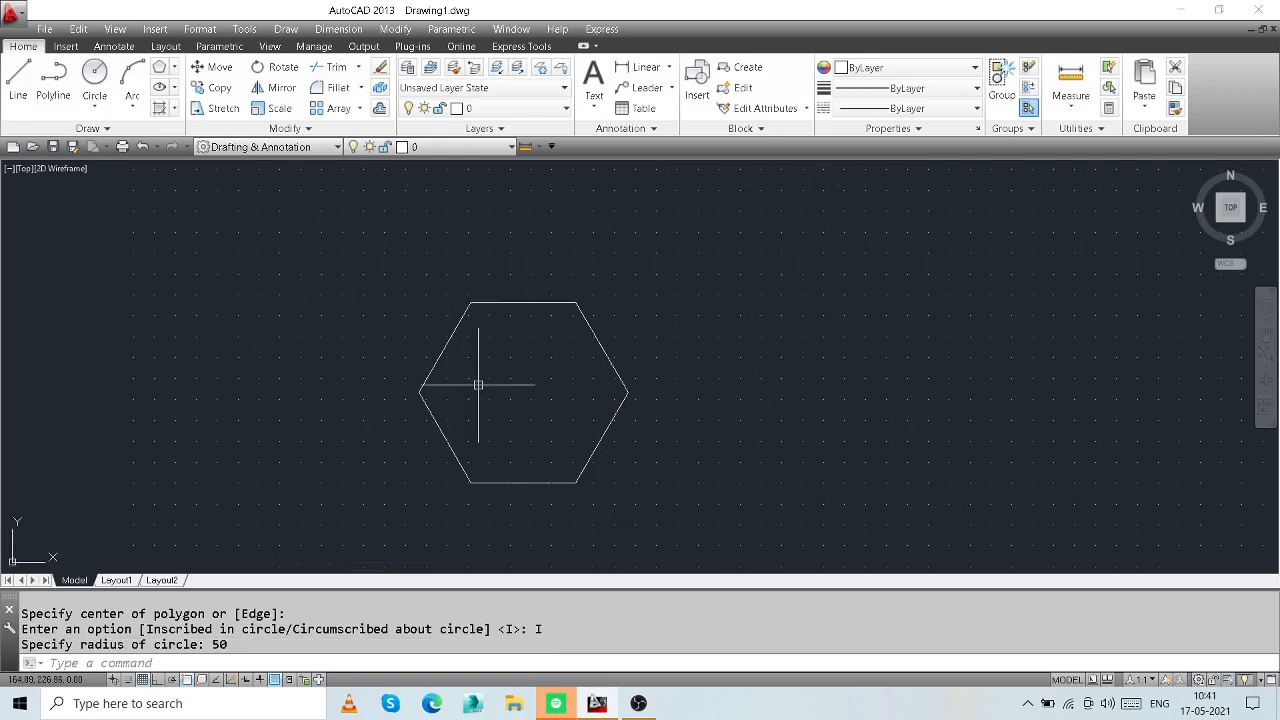
left_click(93, 108)
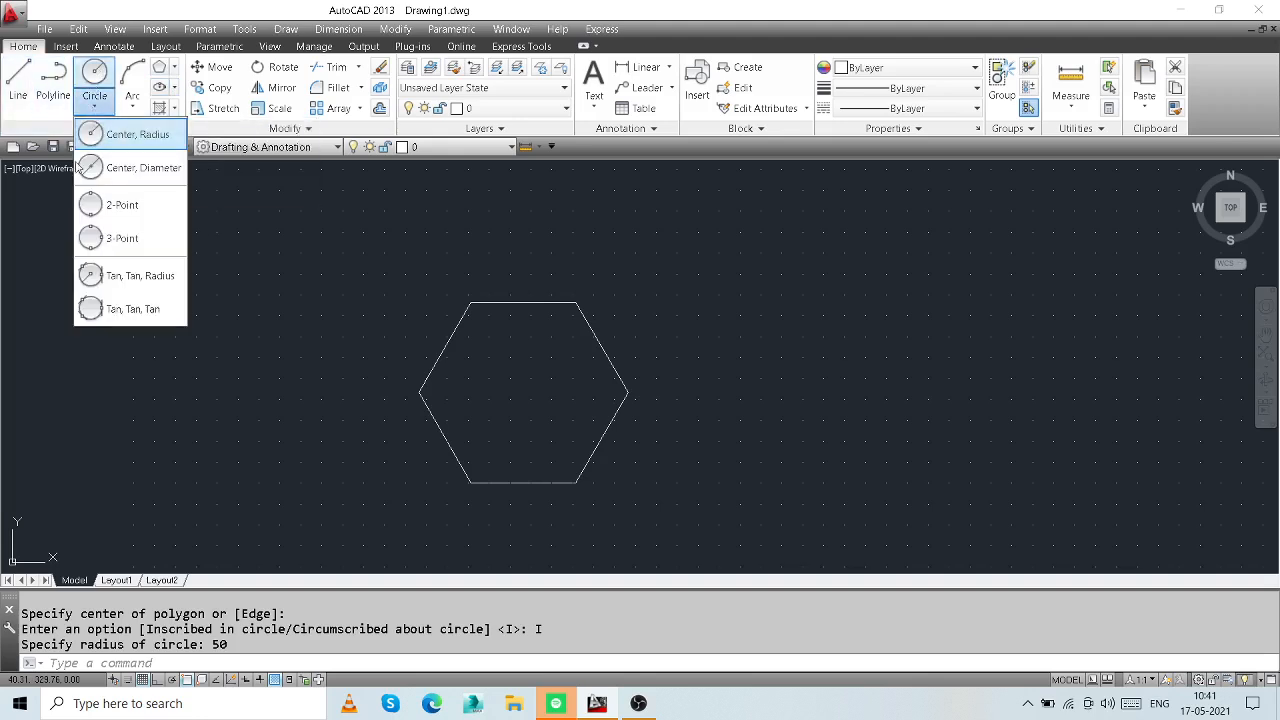
left_click(124, 238)
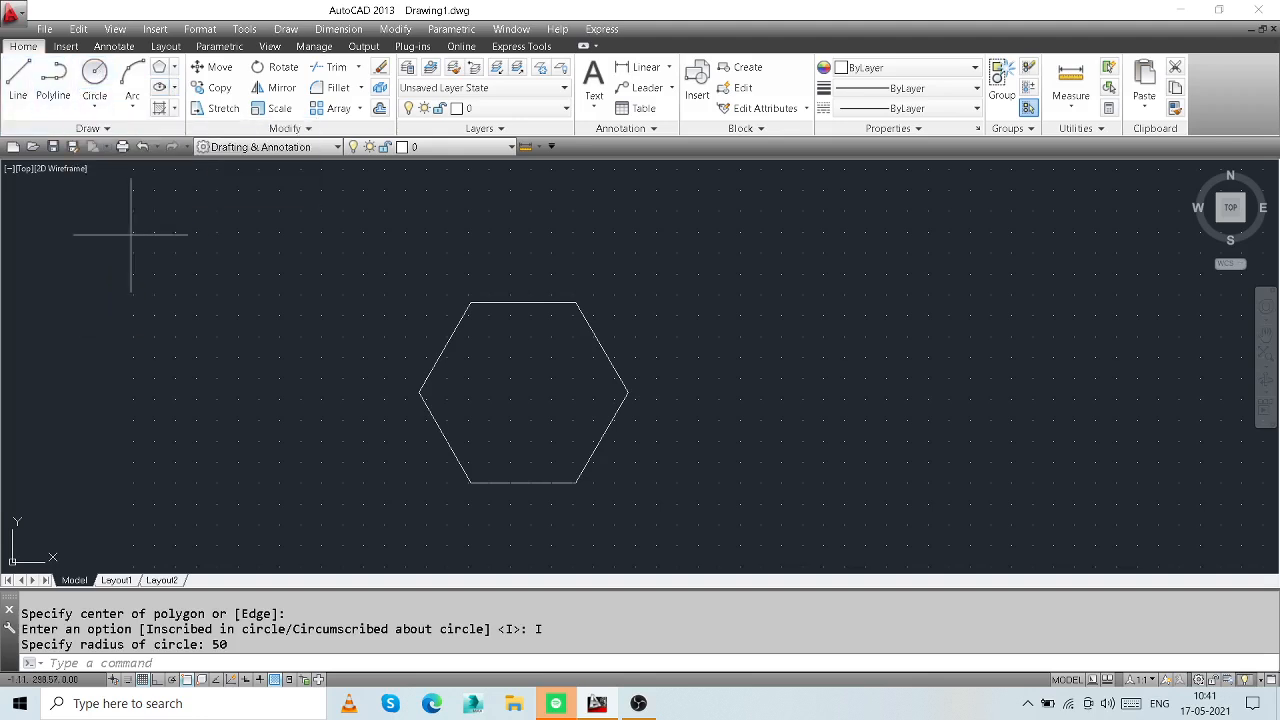
left_click(470, 483)
left_click(420, 392)
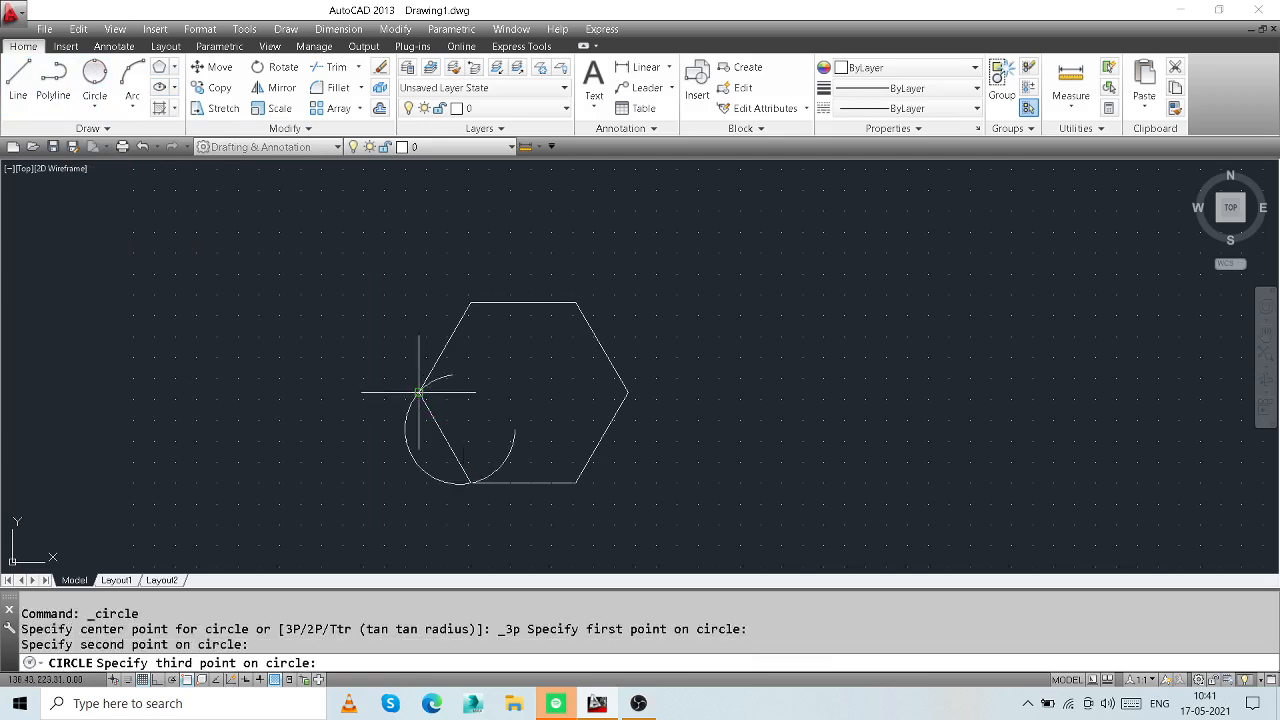
left_click(470, 301)
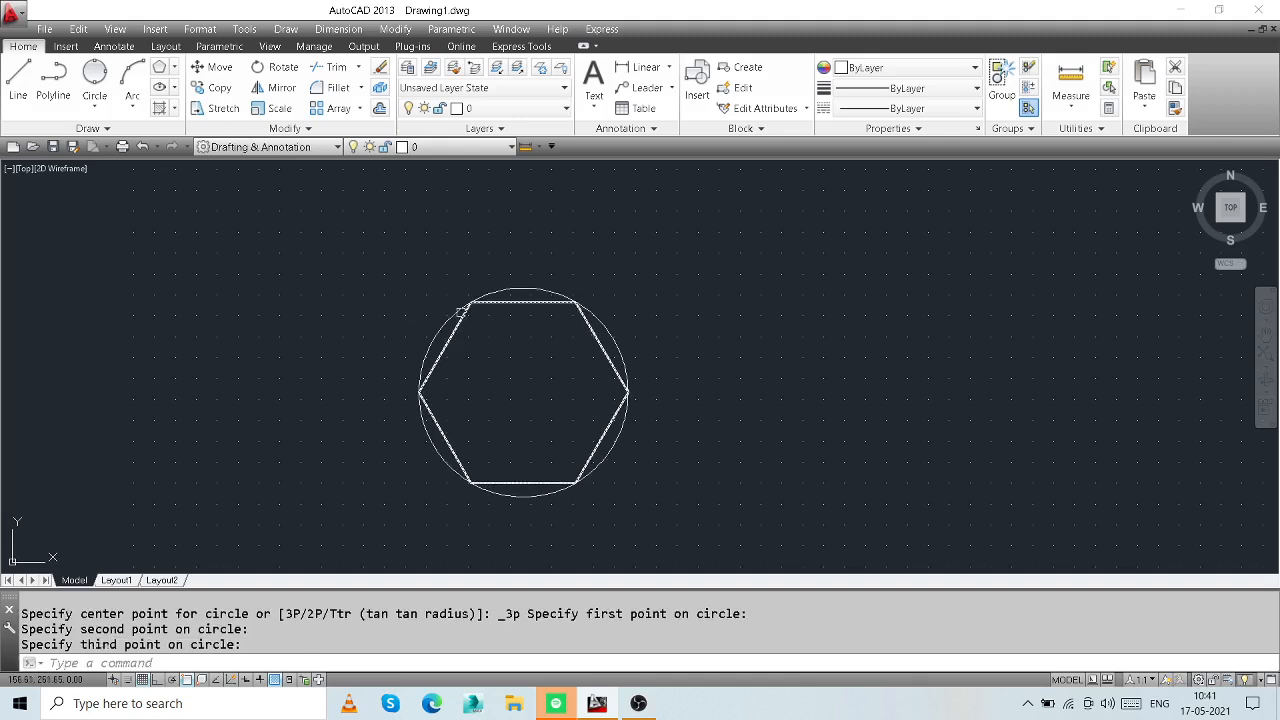
- Draw a radius line from the circle's centre to the hexagon's lower-left vertex
left_click(18, 80)
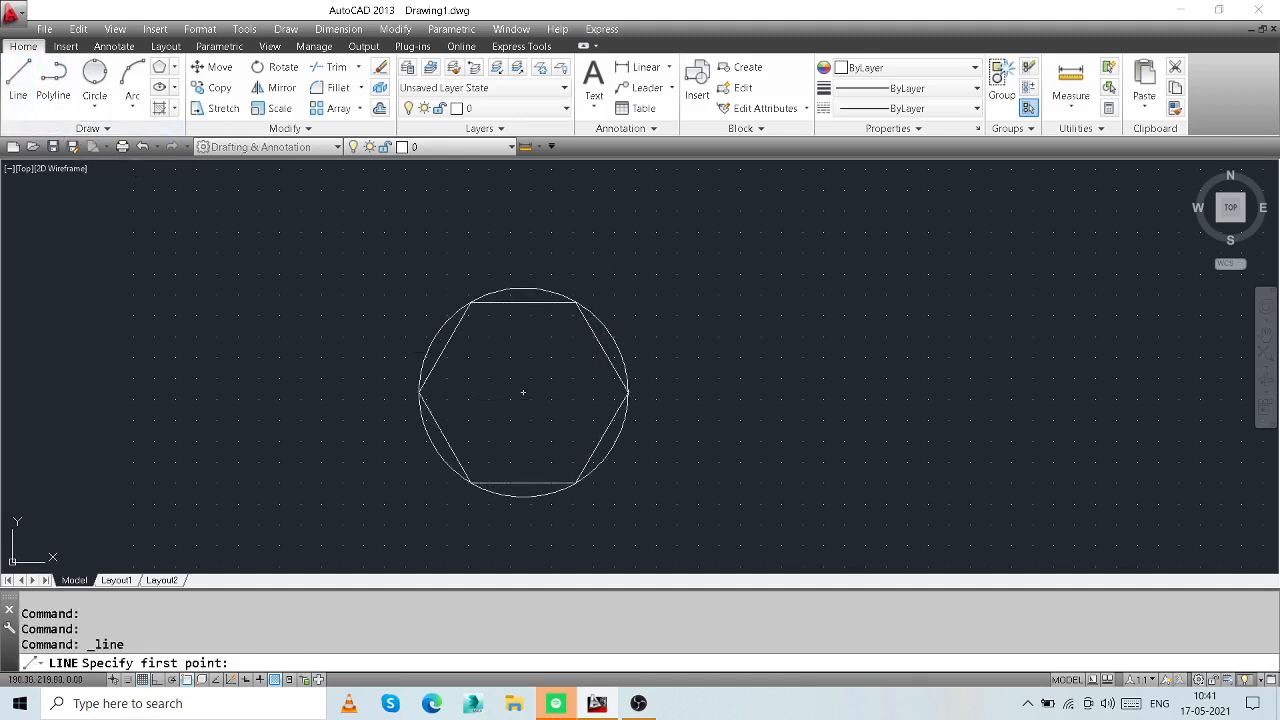
left_click(523, 393)
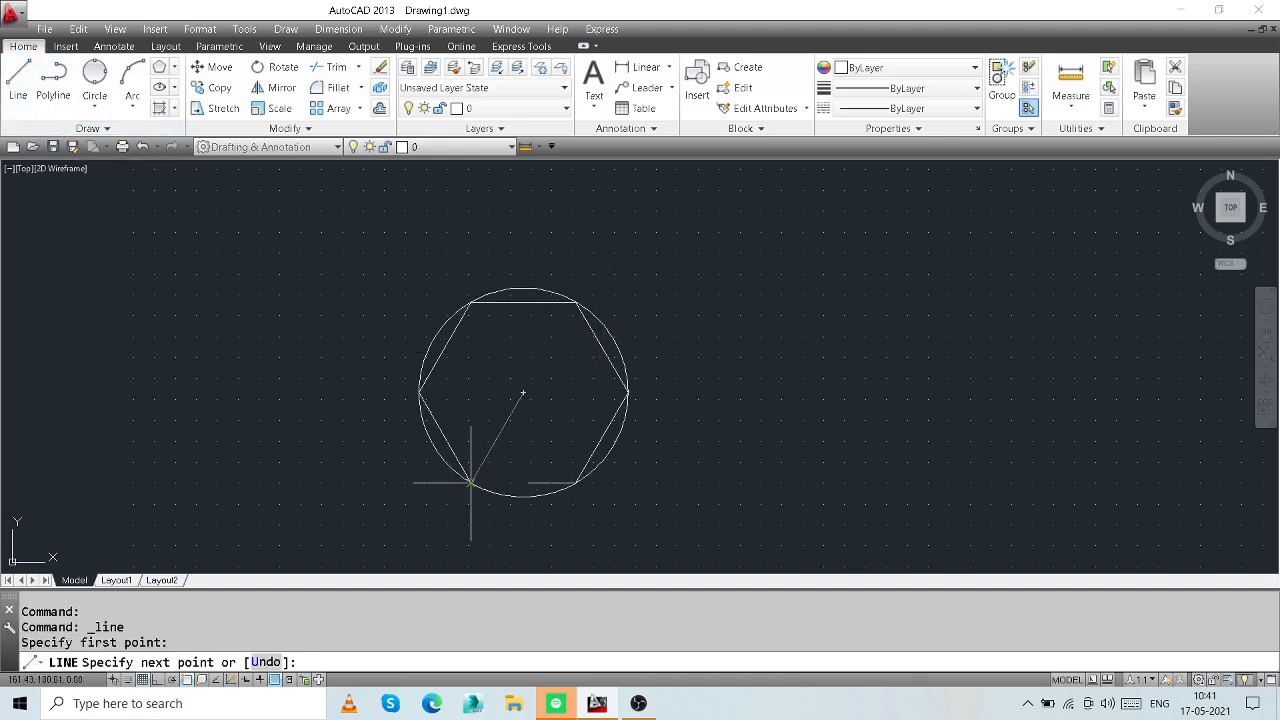
left_click(474, 485)
right_click(583, 397)
left_click(614, 409)
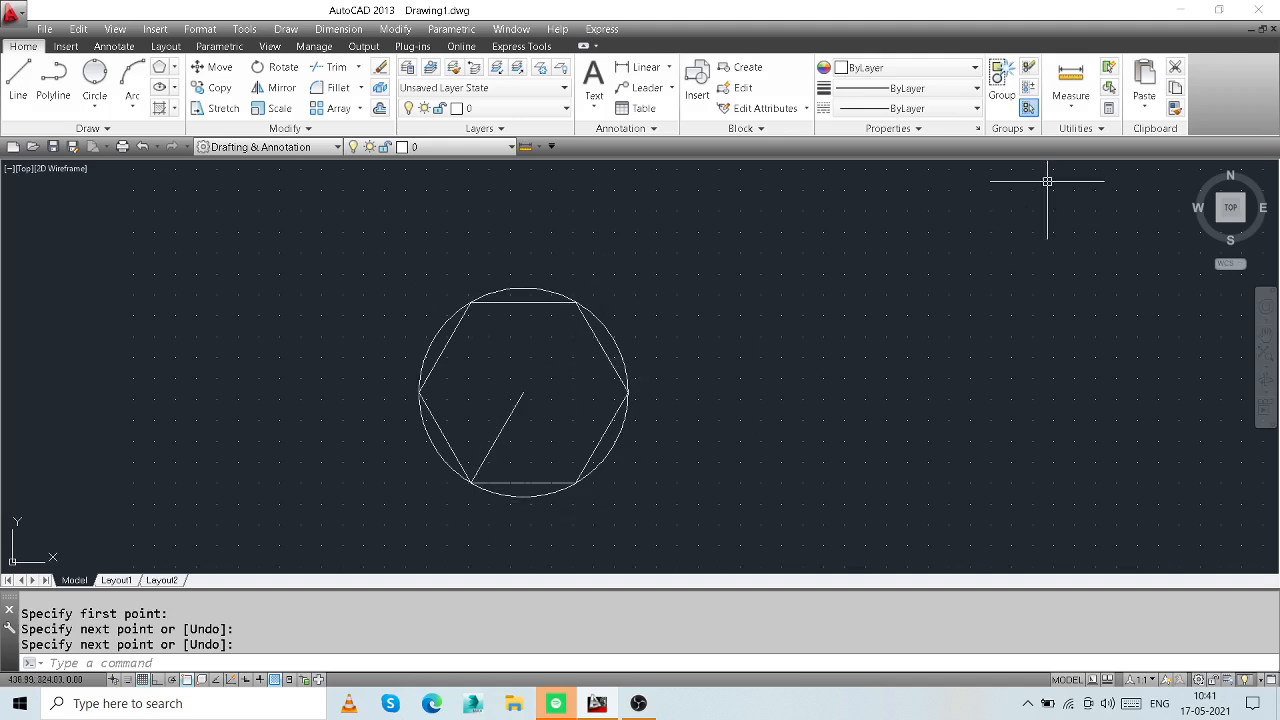
- Measure the radius of the circle around the hexagon
left_click(1073, 112)
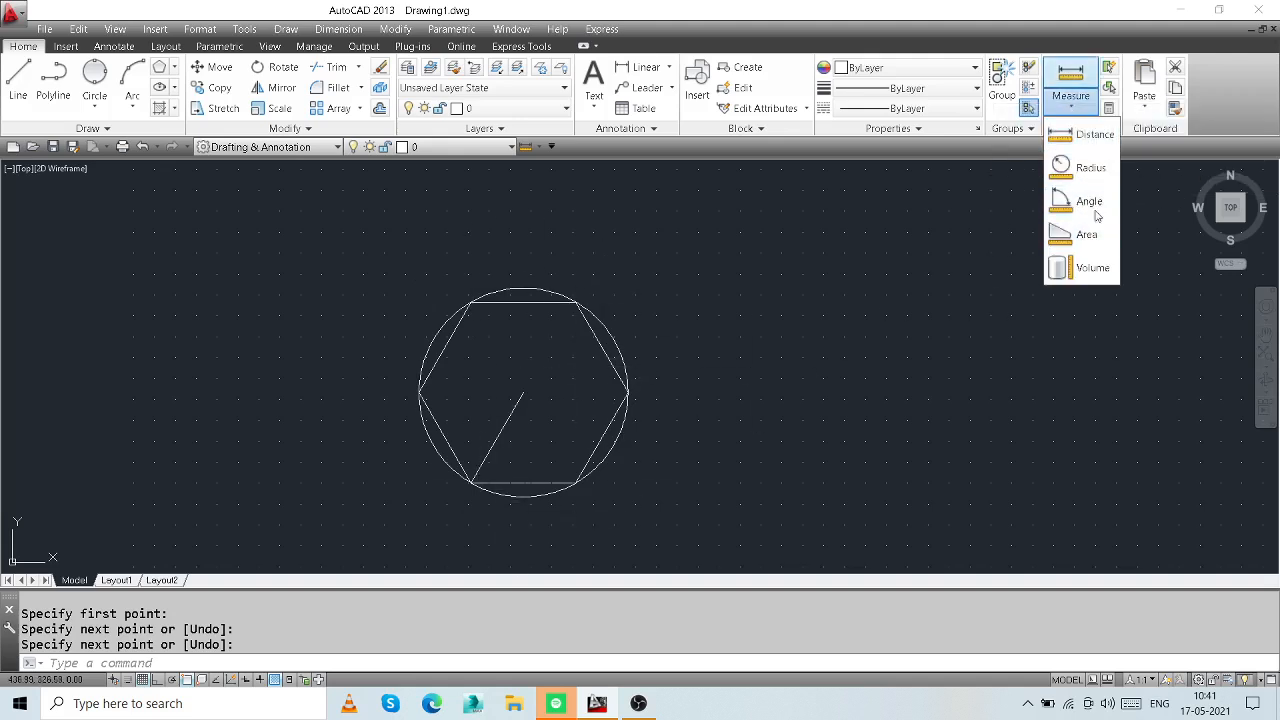
left_click(1088, 174)
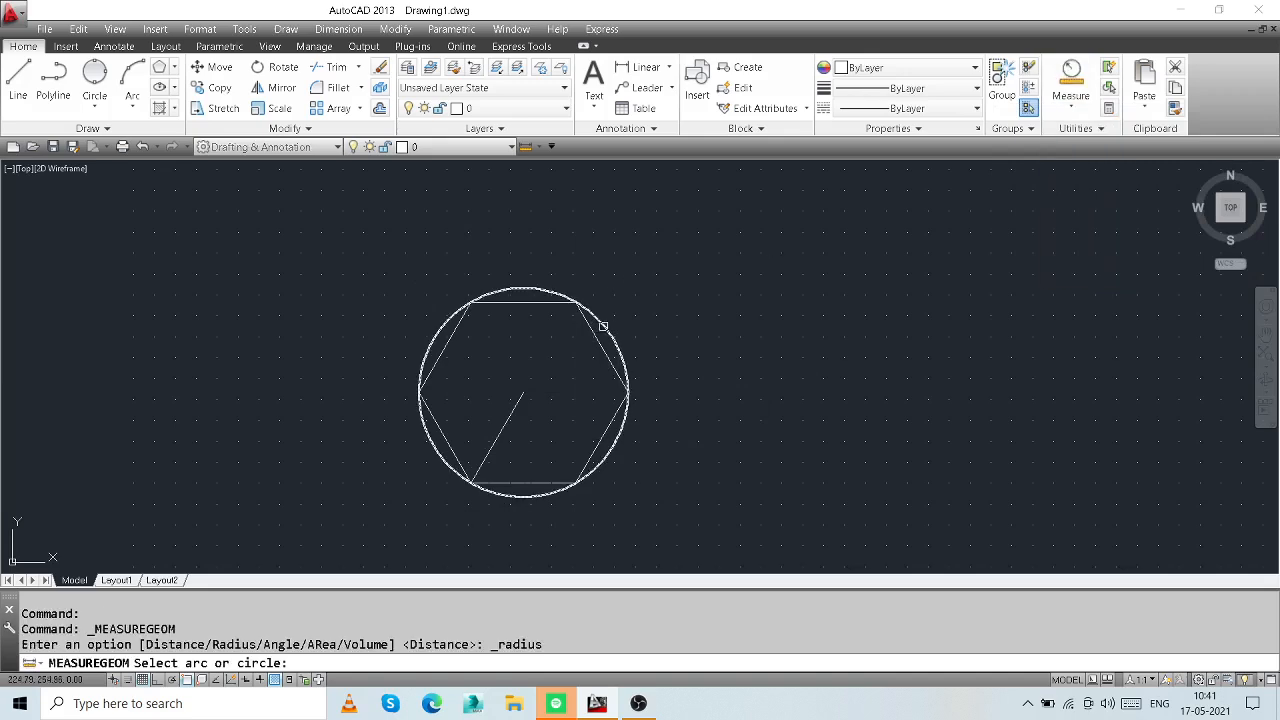
left_click(602, 327)
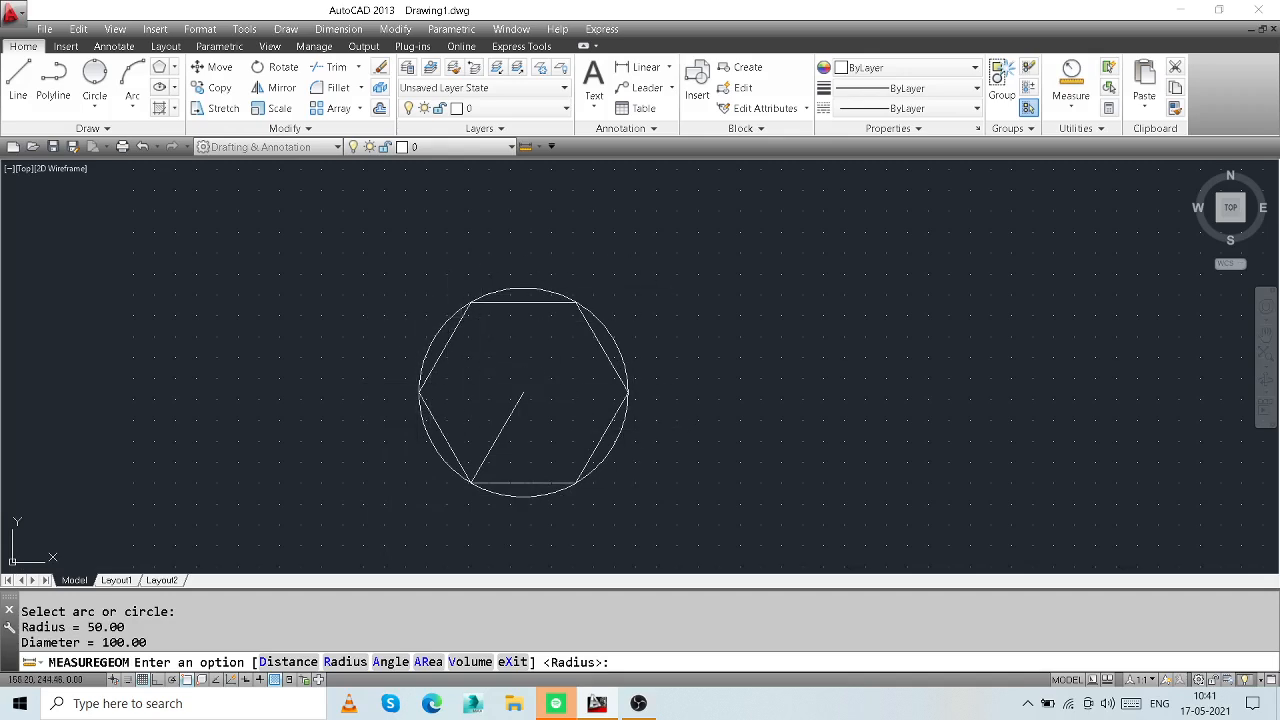
key("Escape")
- Draw a second six-sided polygon, circumscribed about a circle of radius 50, to the right of the first hexagon
scroll(434, 349, "down", 3)
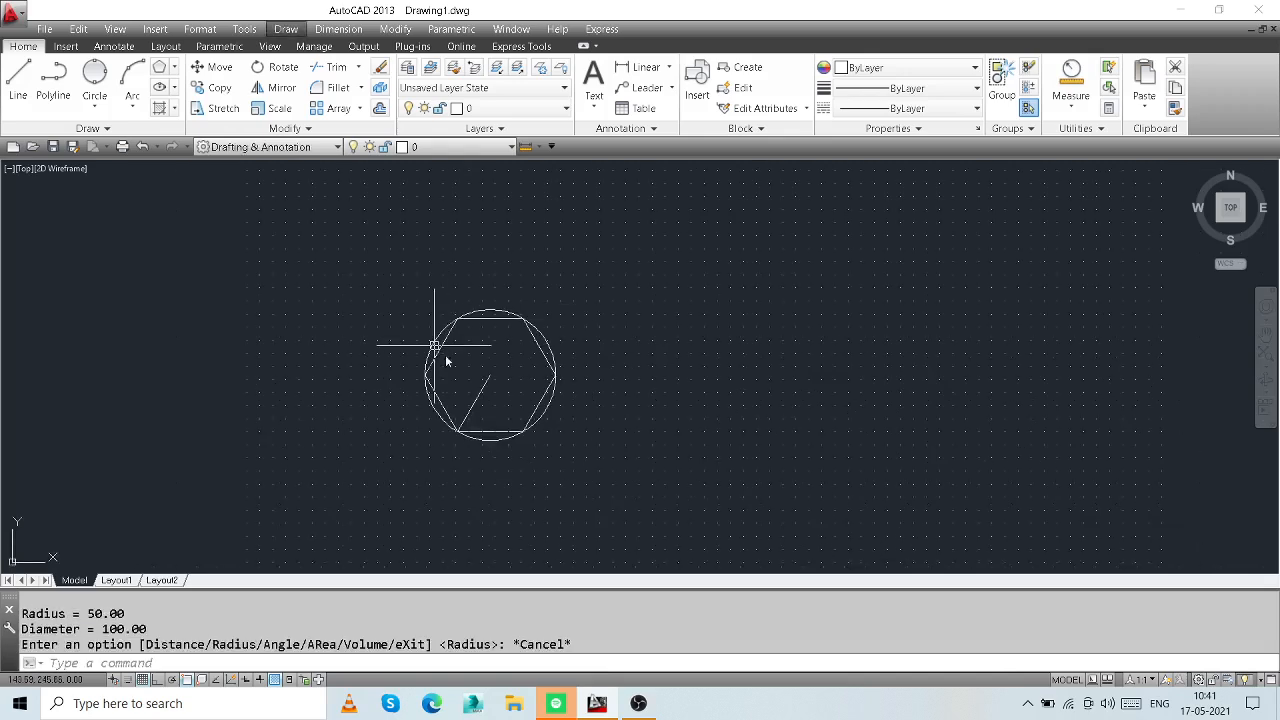
left_click(159, 67)
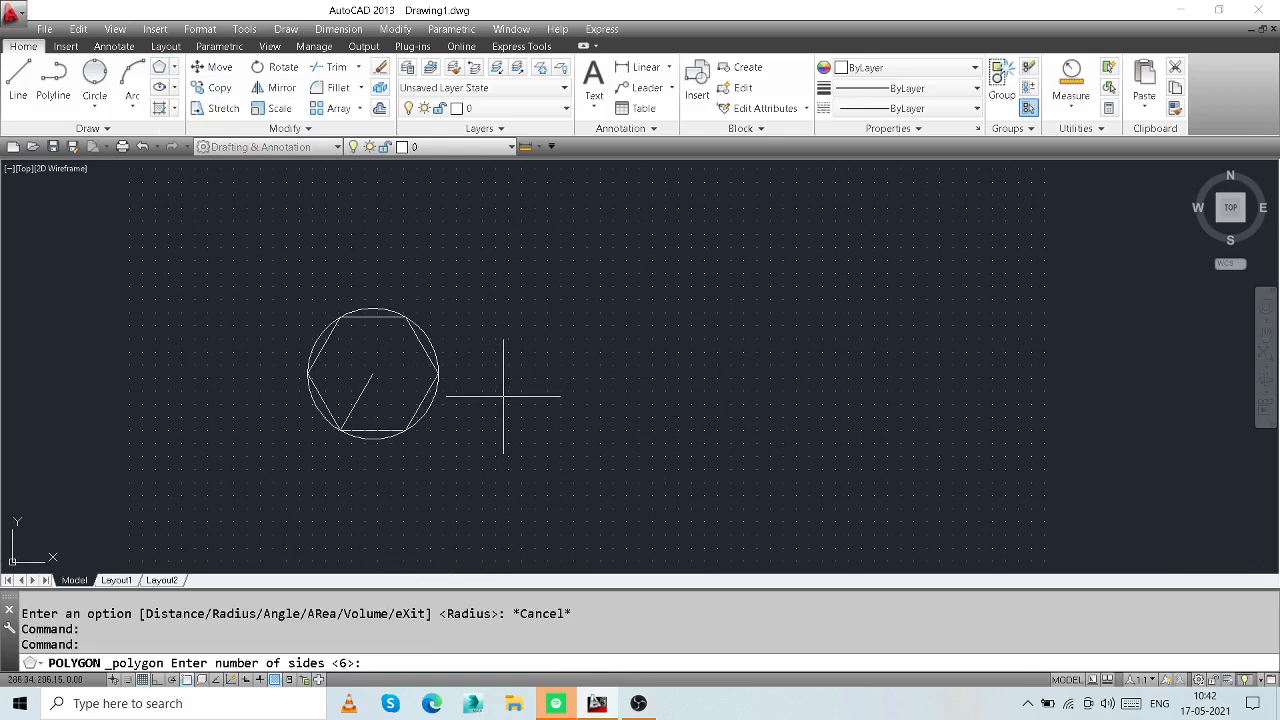
key("Return")
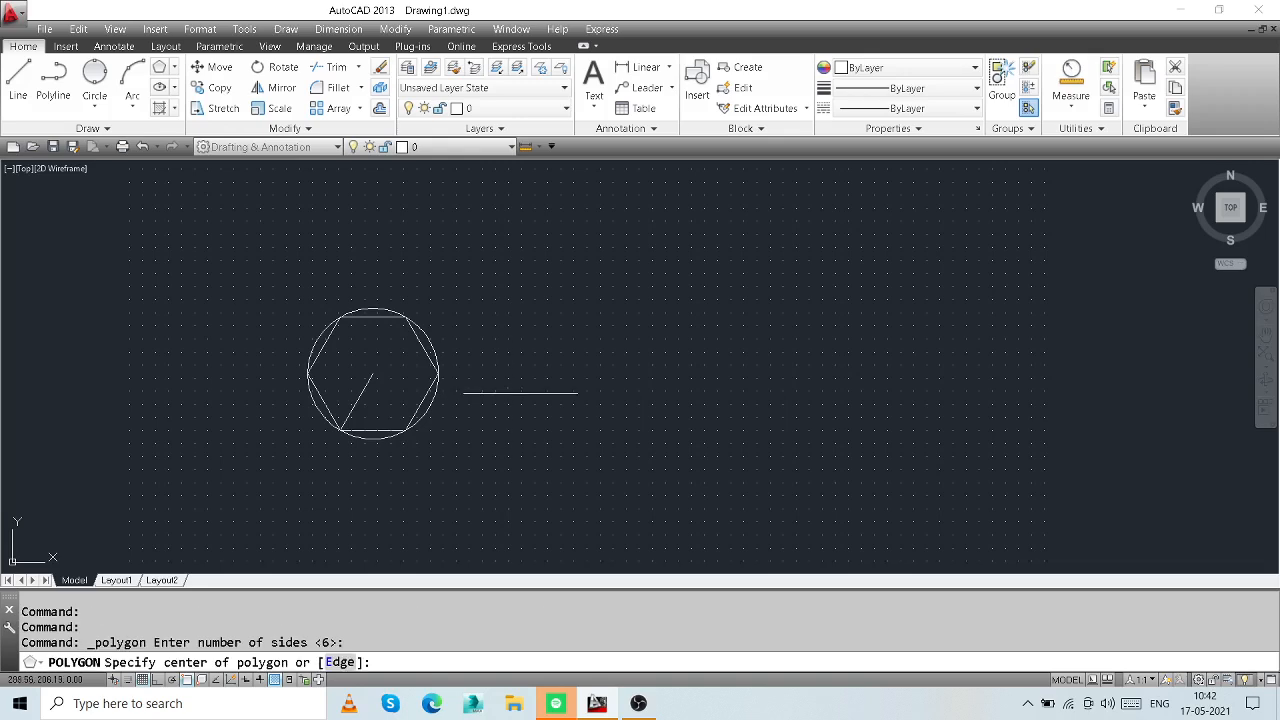
left_click(600, 373)
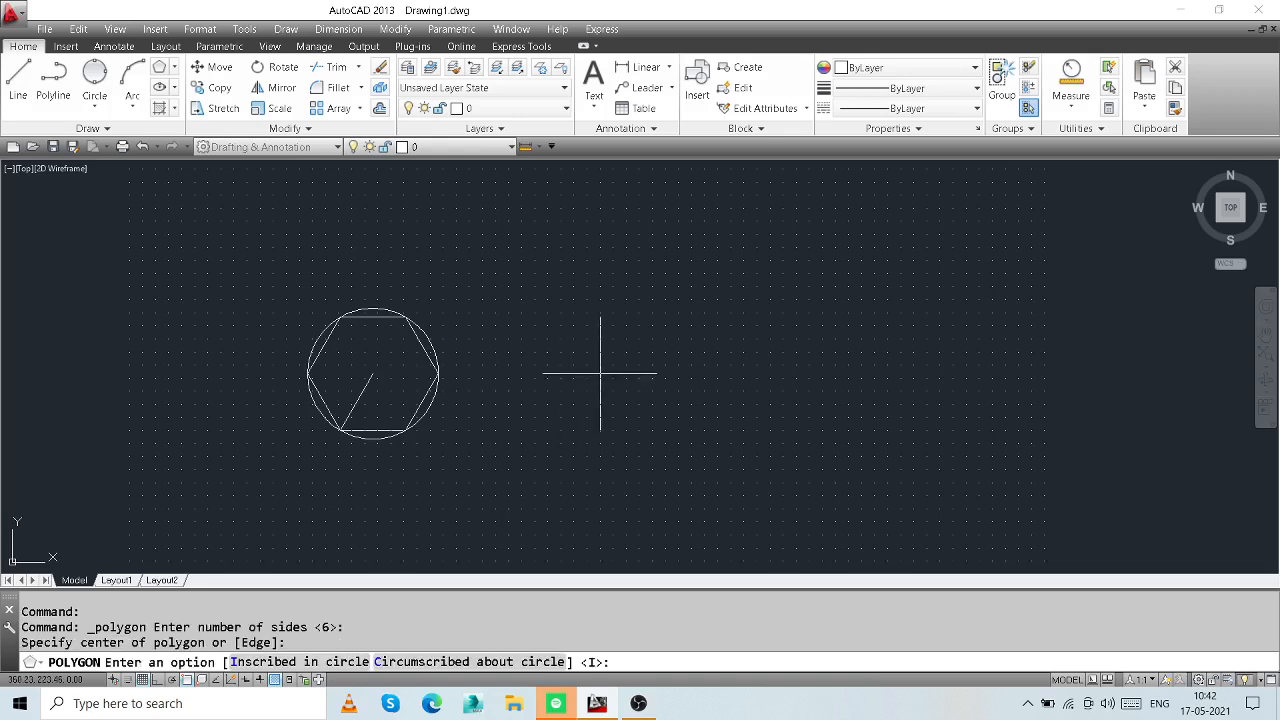
left_click(416, 665)
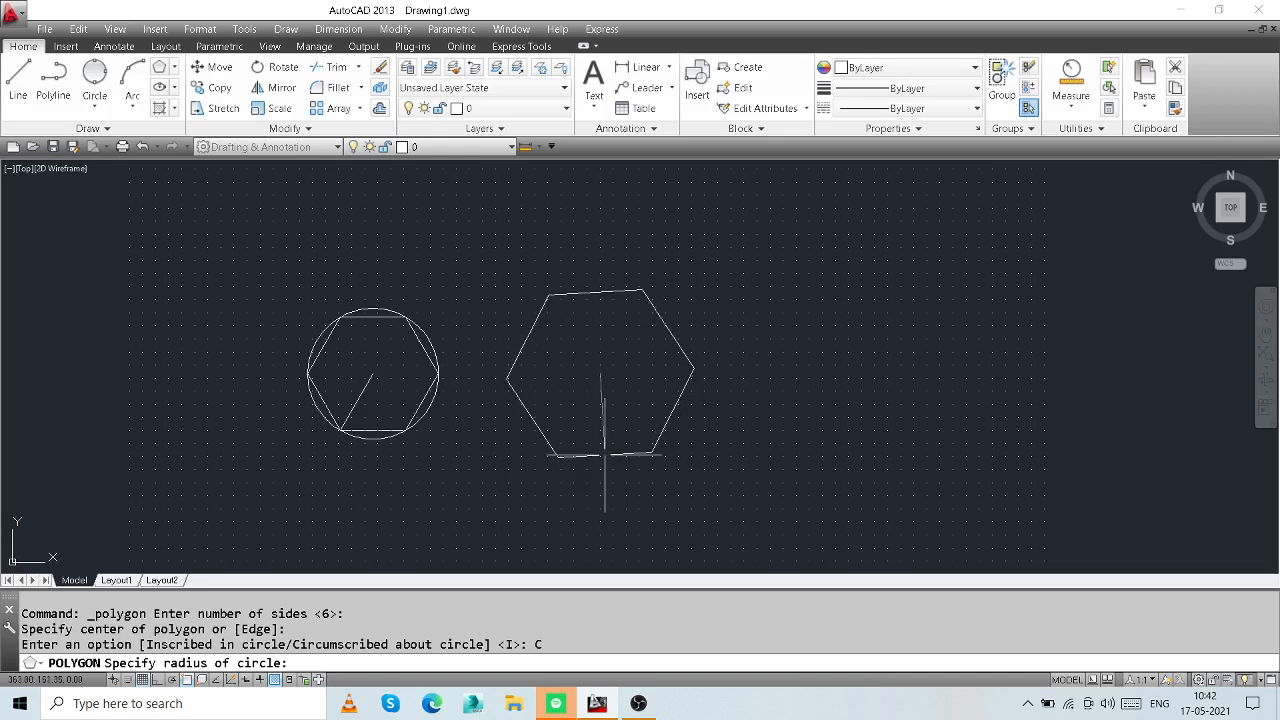
type("0")
key("Return")
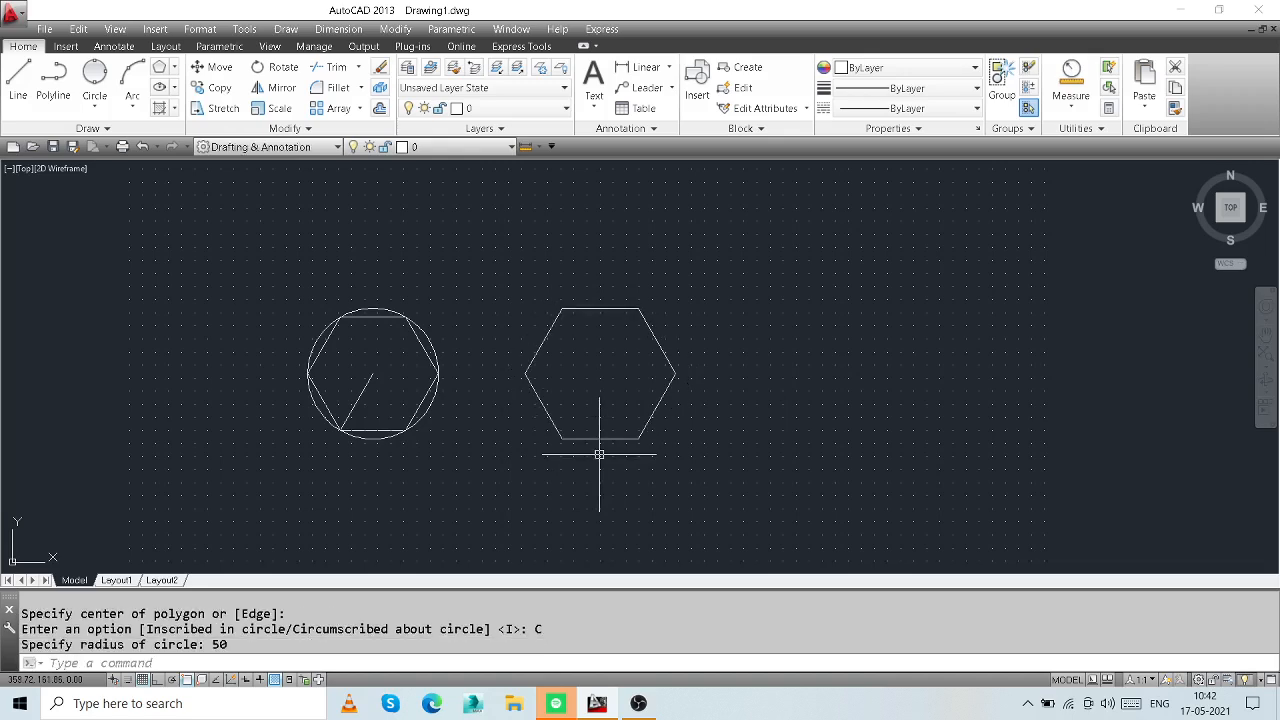
- Draw a Tan, Tan, Tan circle inside the second hexagon, tangent to its bottom, lower-right and upper-right sides
left_click(108, 110)
left_click(118, 308)
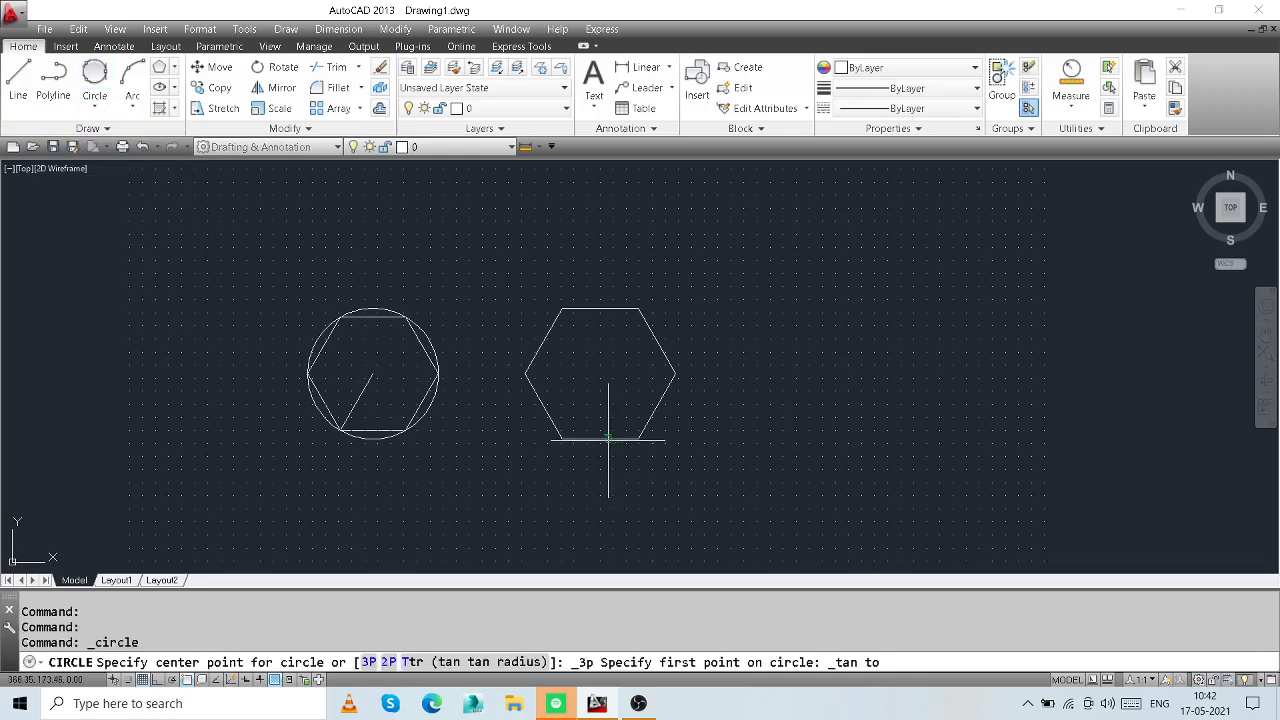
left_click(608, 438)
left_click(663, 412)
left_click(663, 349)
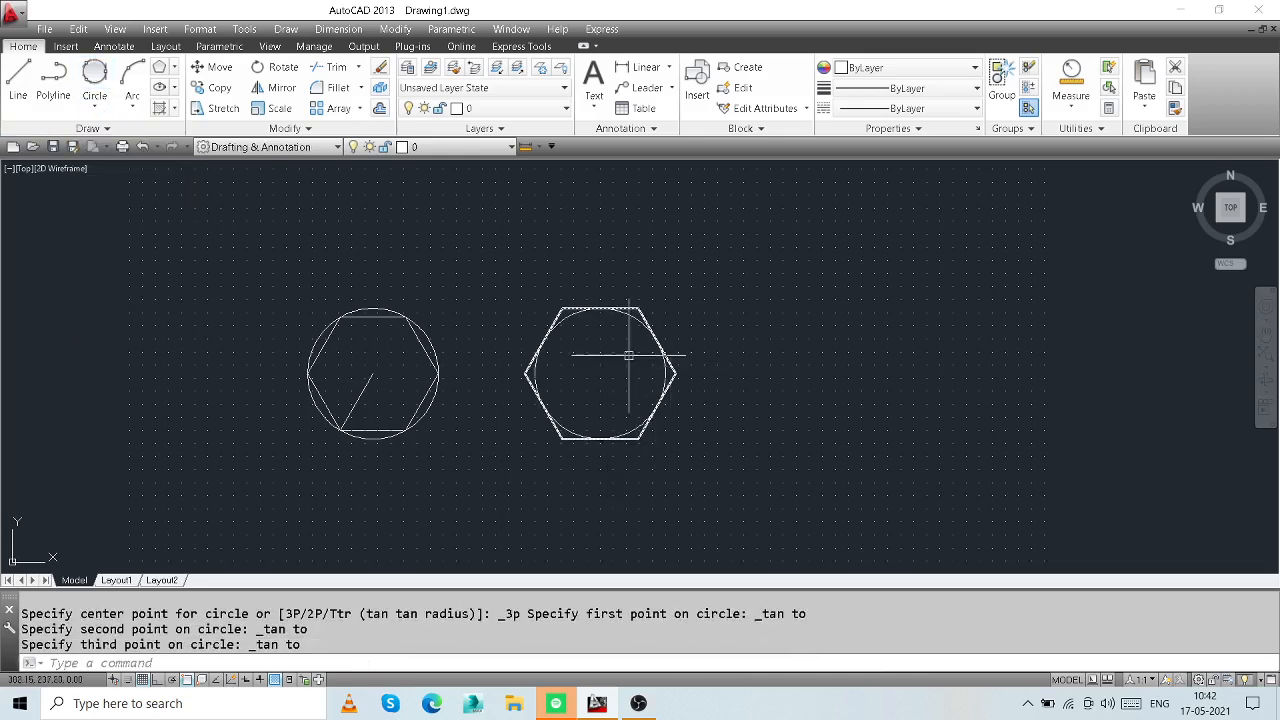
- Draw a vertical radius line from the second circle's centre to the midpoint of the hexagon's bottom side
left_click(8, 83)
left_click(596, 379)
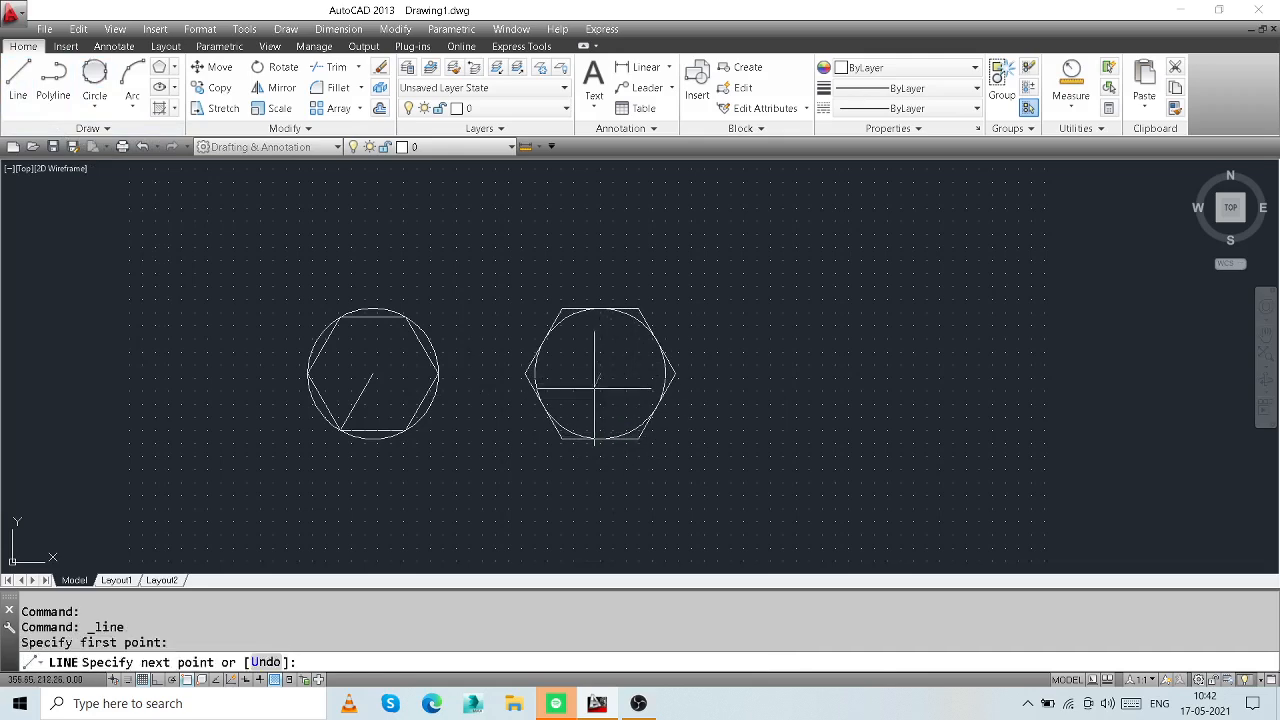
left_click(600, 438)
right_click(750, 312)
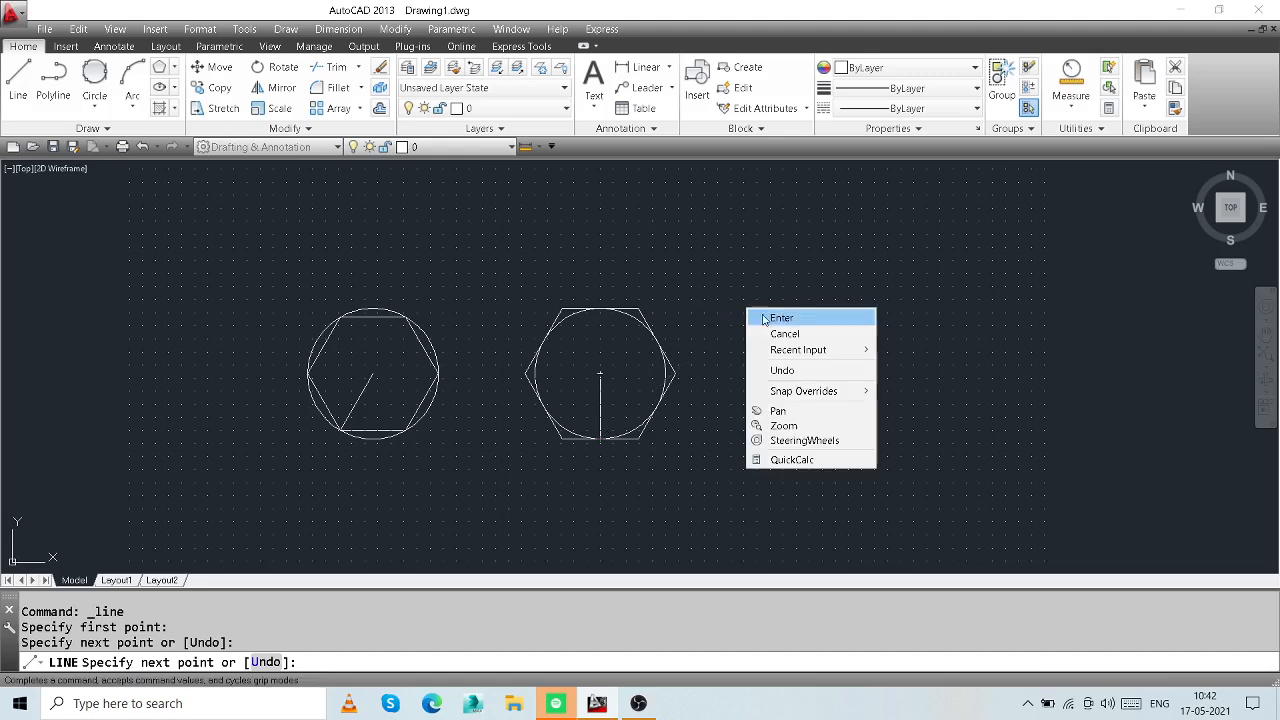
left_click(780, 319)
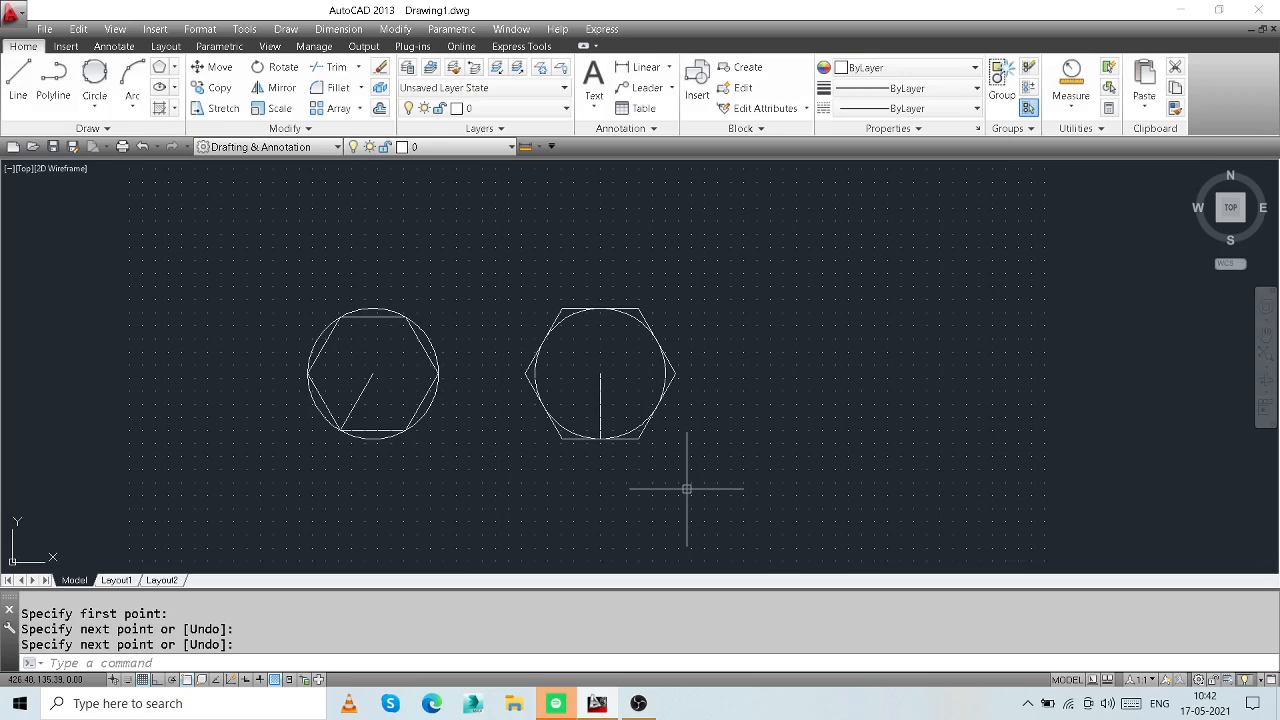
- Draw a third six-sided polygon below the other two using the Edge option, with a horizontal bottom edge of 50
middle_click_drag(557, 432, 573, 375)
middle_click_drag(574, 440, 593, 393)
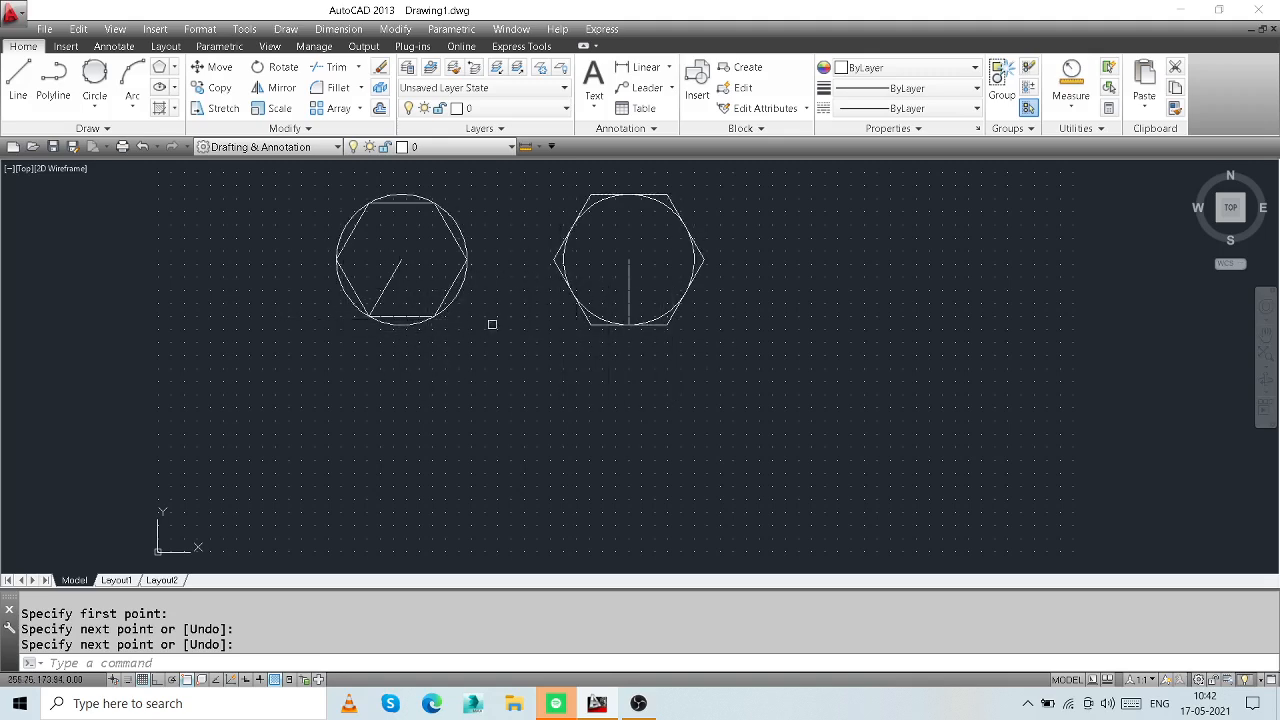
mouse_move(511, 397)
middle_mouse_down()
mouse_move(527, 400)
mouse_move(525, 389)
middle_mouse_up()
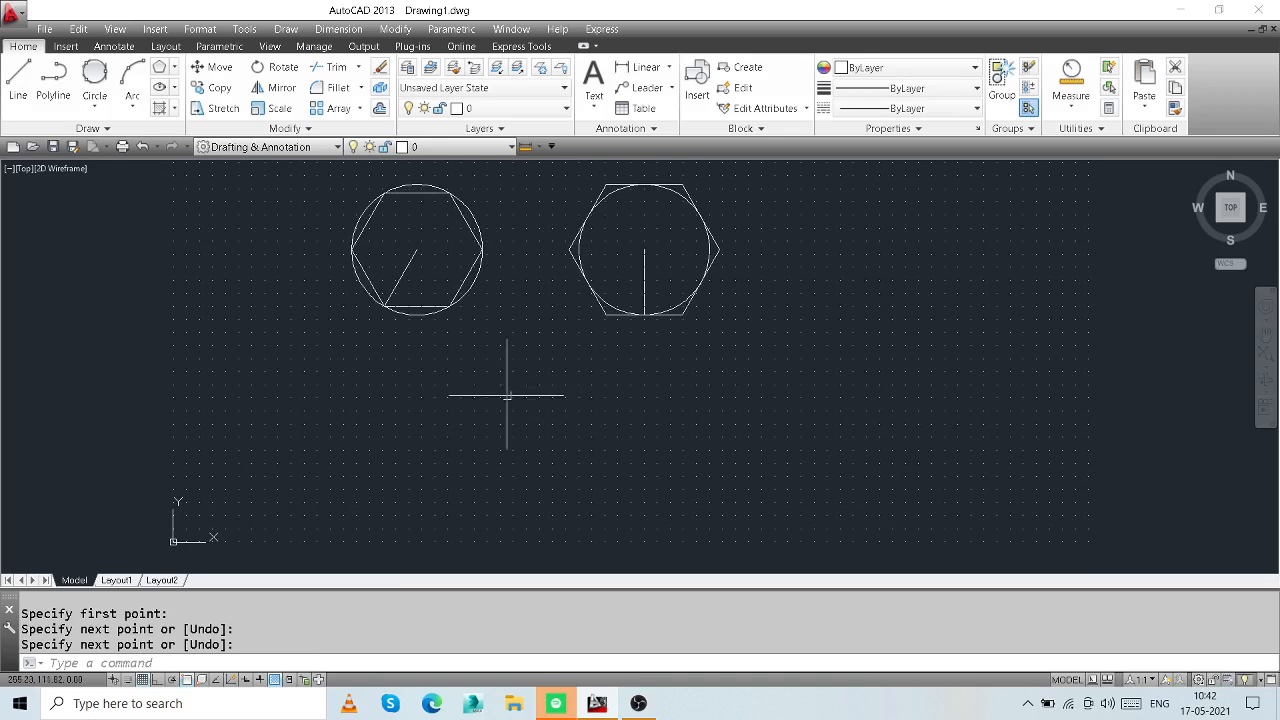
left_click(156, 66)
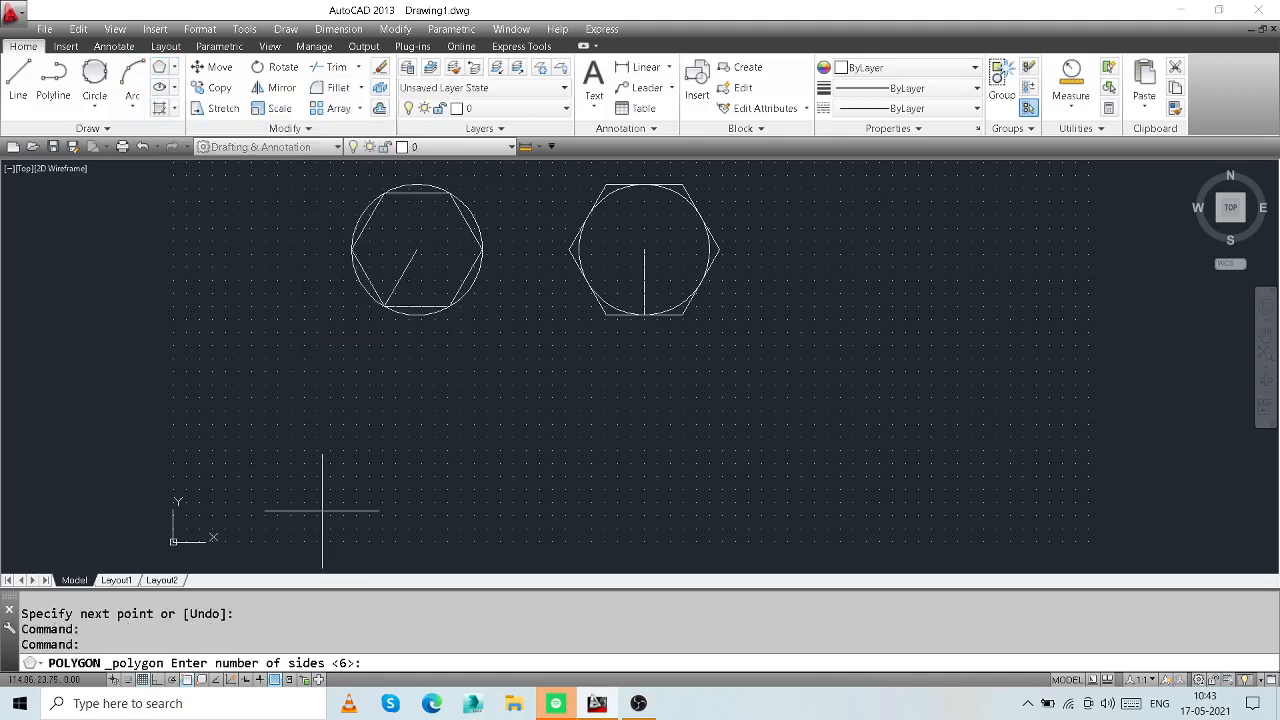
key("Return")
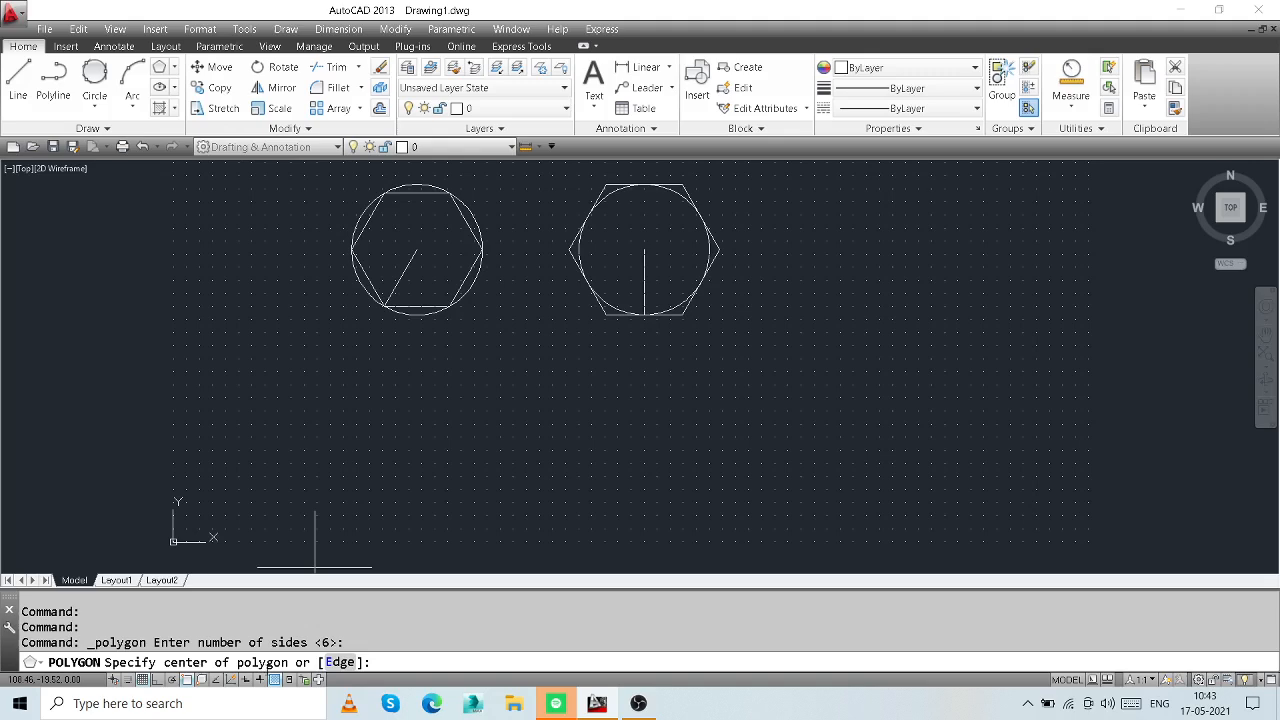
left_click(340, 662)
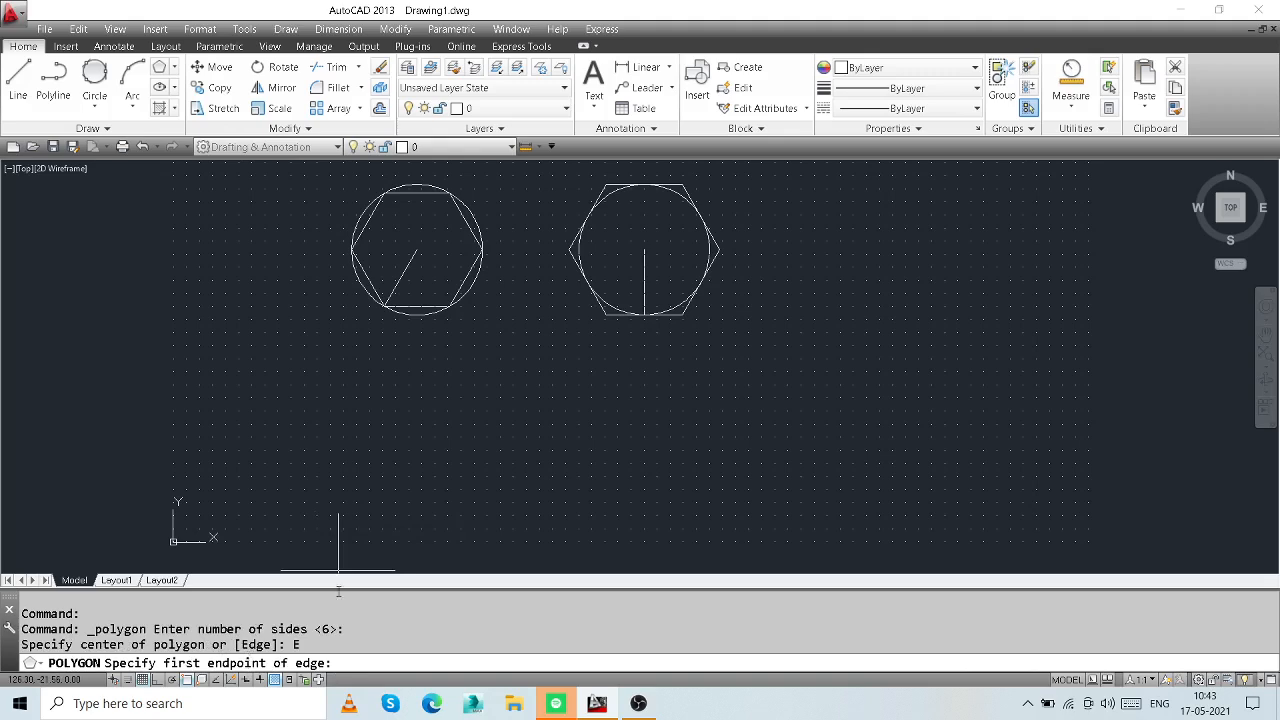
left_click(482, 445)
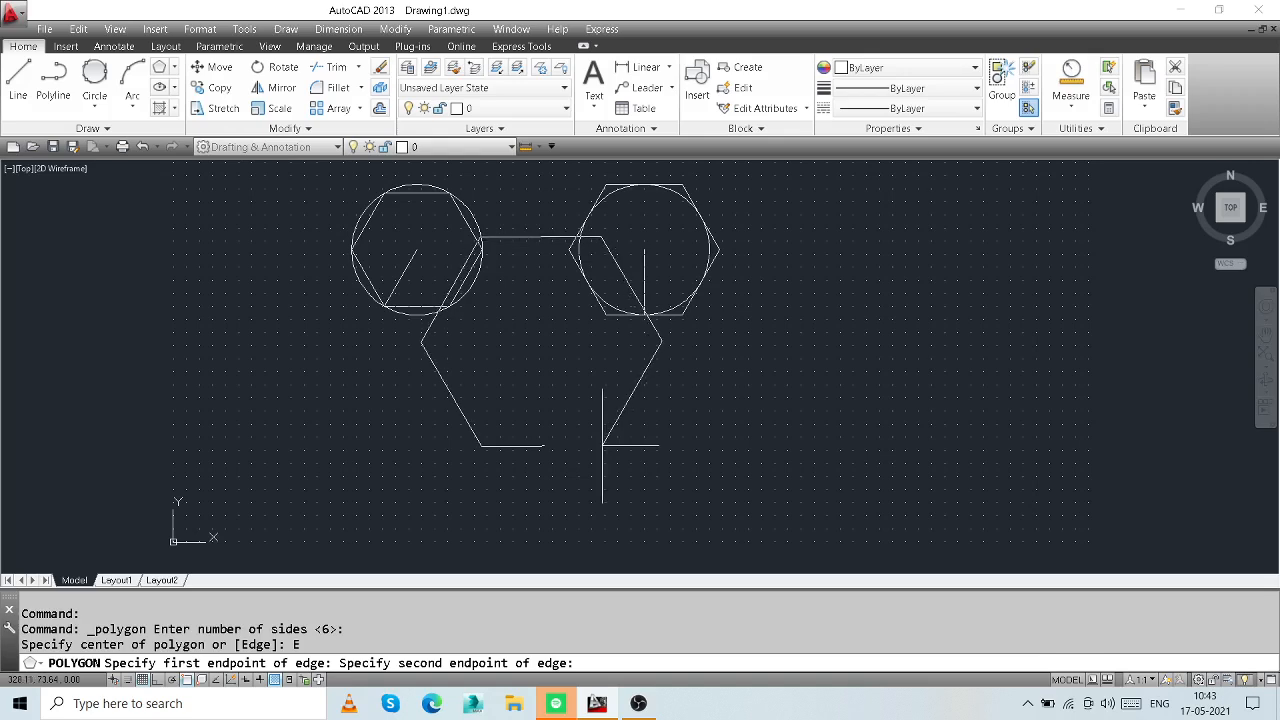
left_click(157, 680)
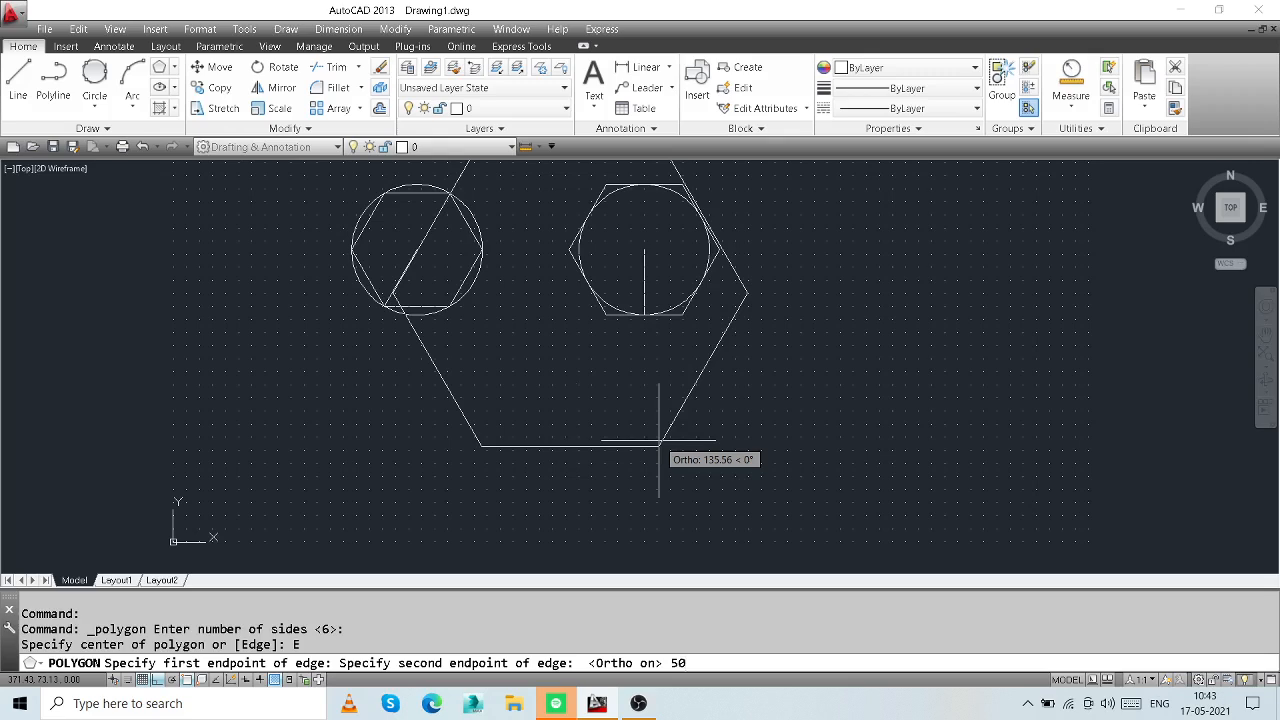
type("50")
key("Return")
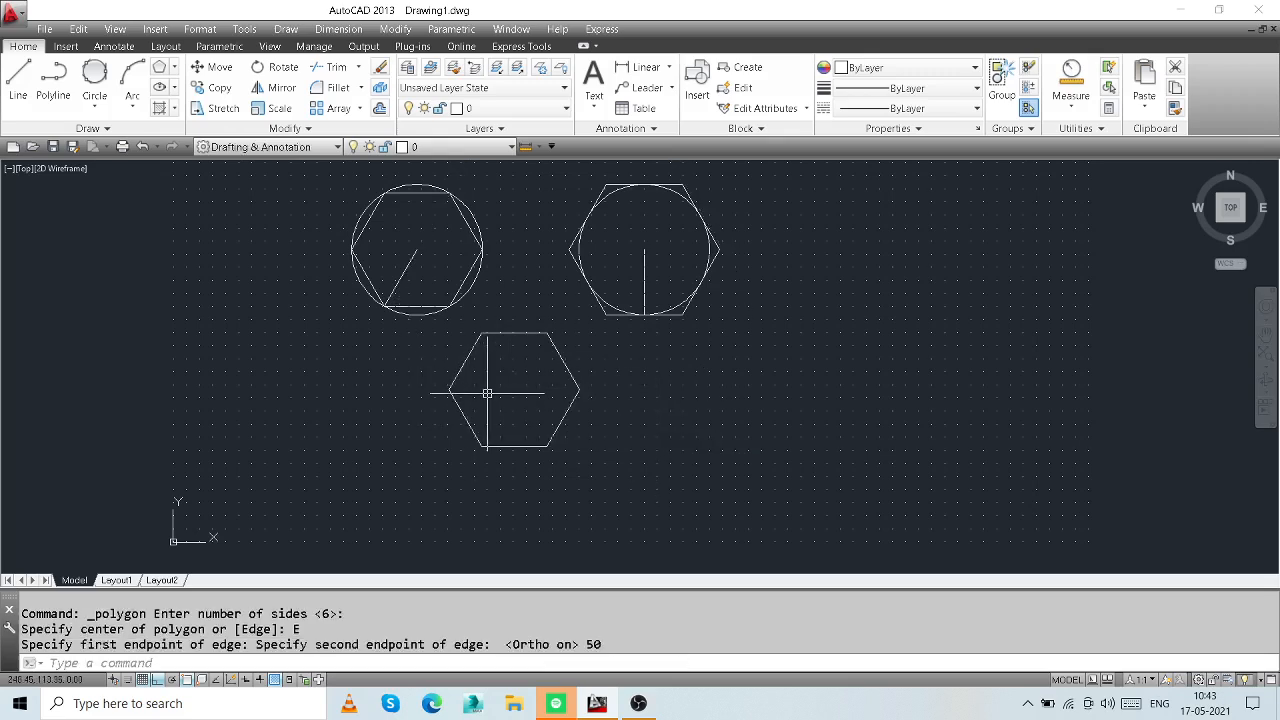
- Measure the length of the third hexagon's bottom side
scroll(489, 390, "up", 2)
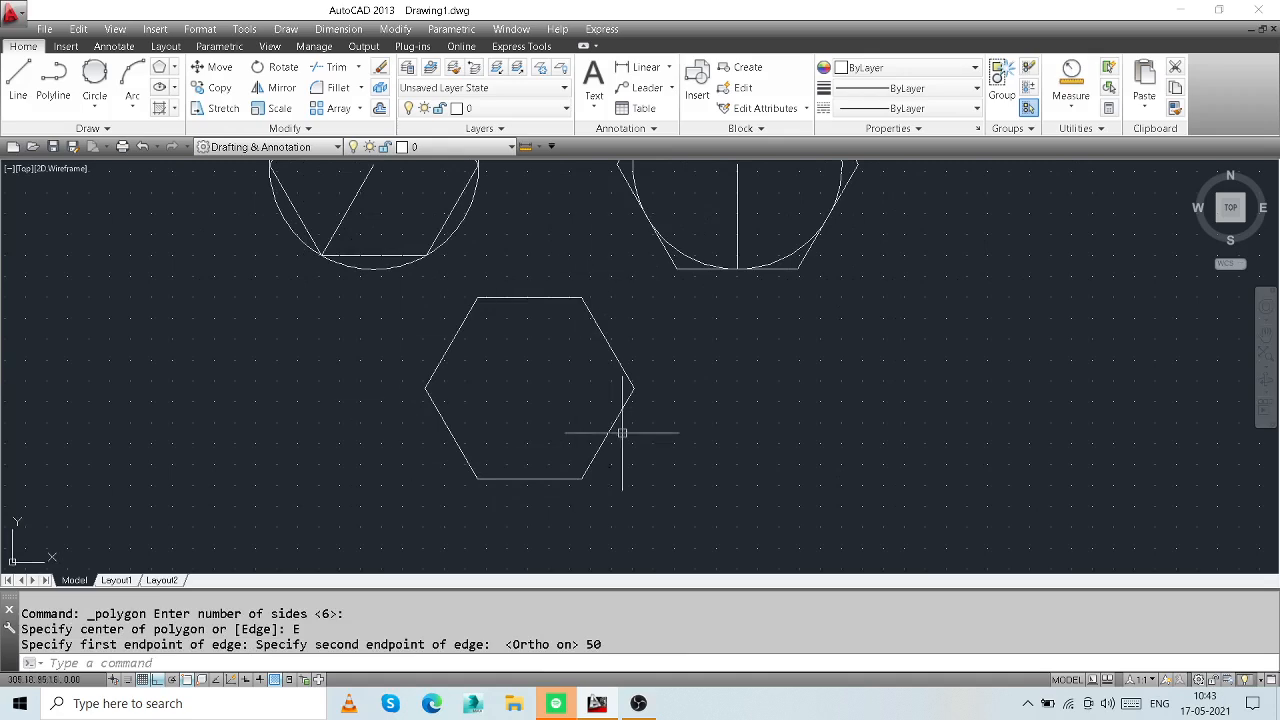
left_click(1069, 108)
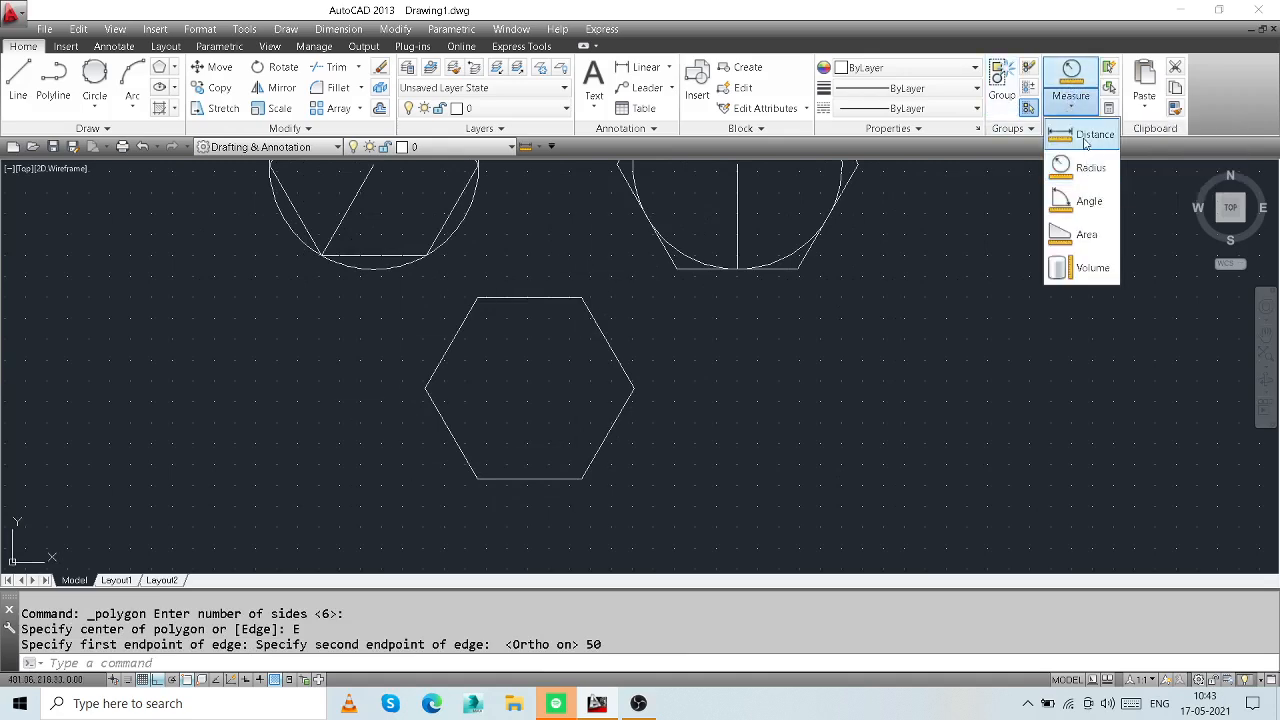
left_click(1085, 148)
left_click(477, 478)
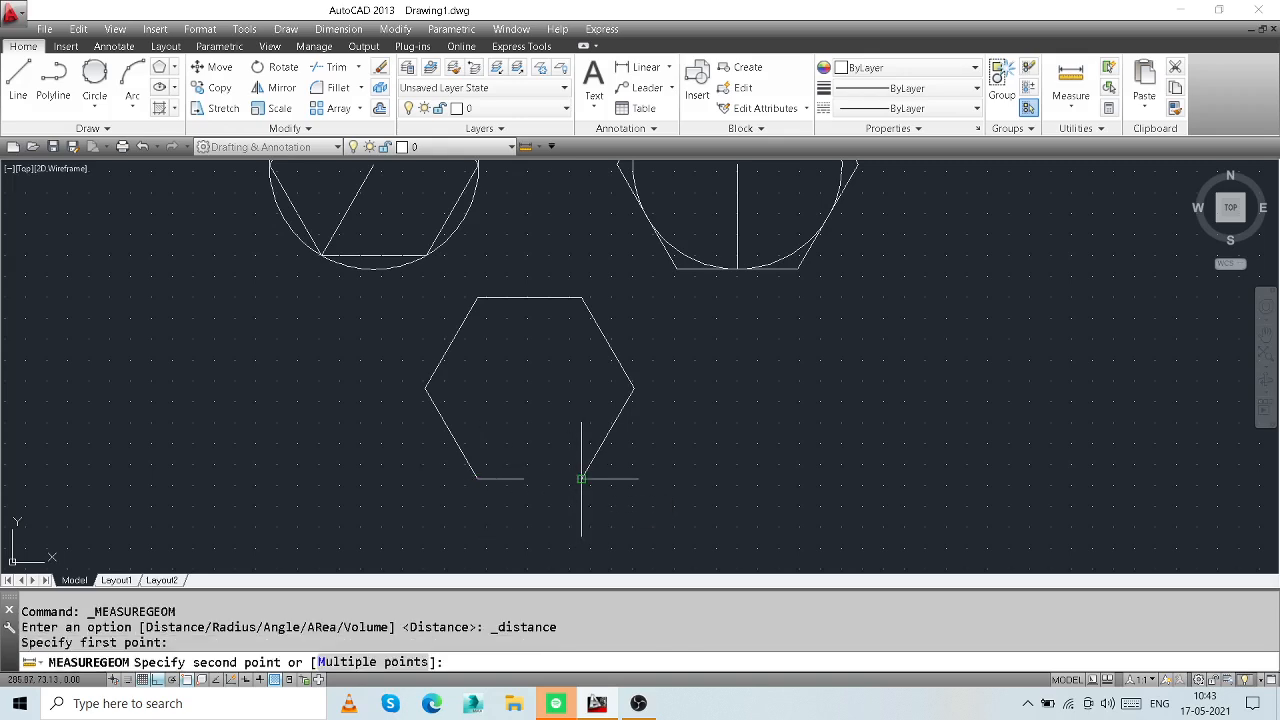
left_click(583, 478)
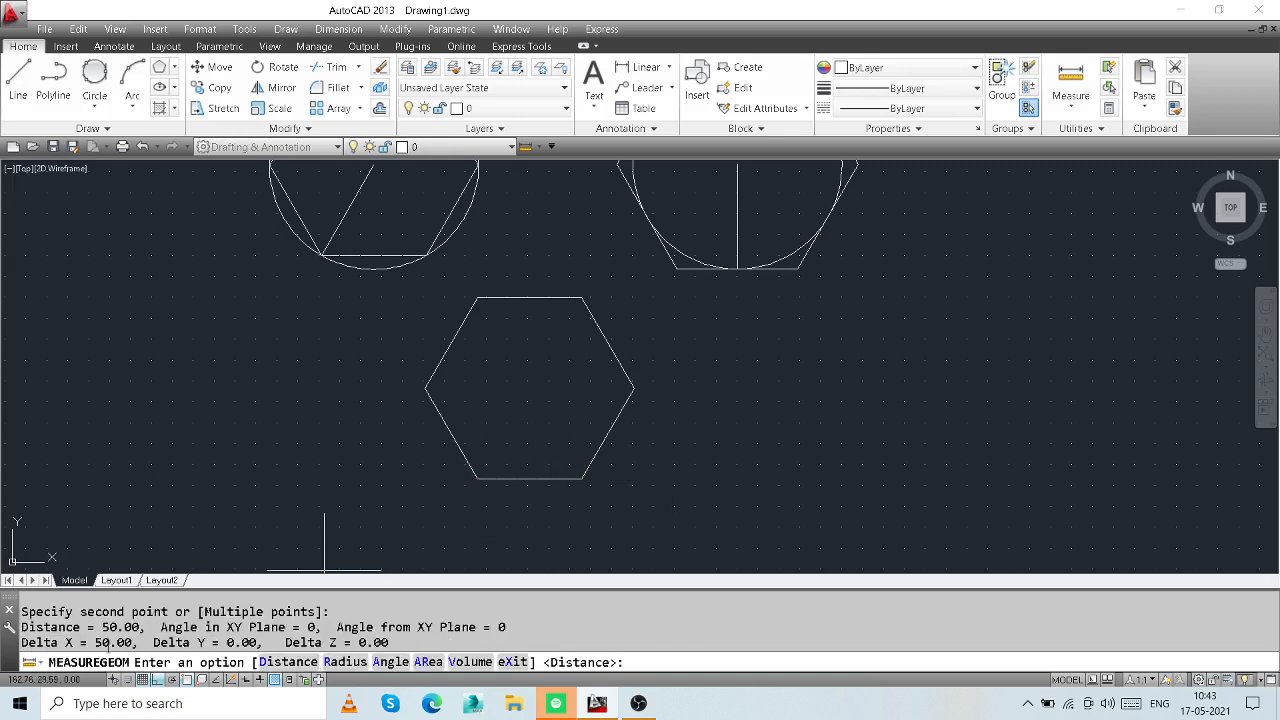
scroll(592, 357, "down", 4)
middle_click_drag(681, 366, 597, 414)
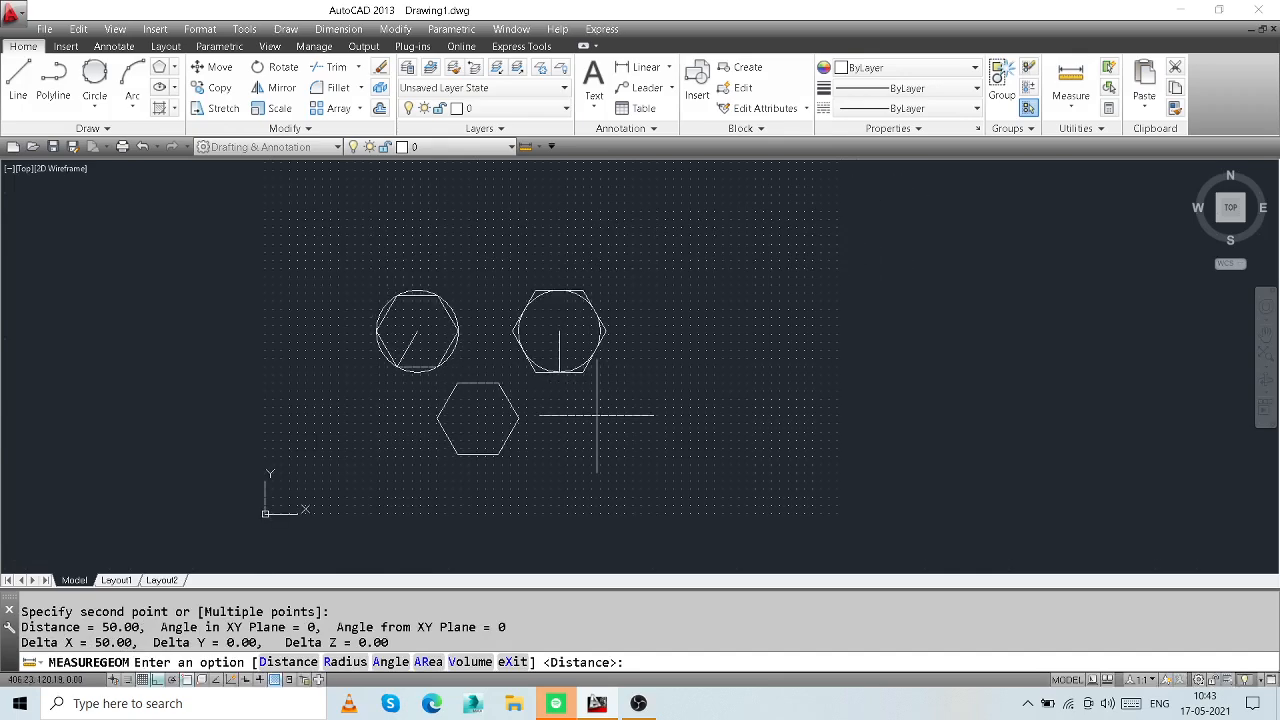
key("Escape")
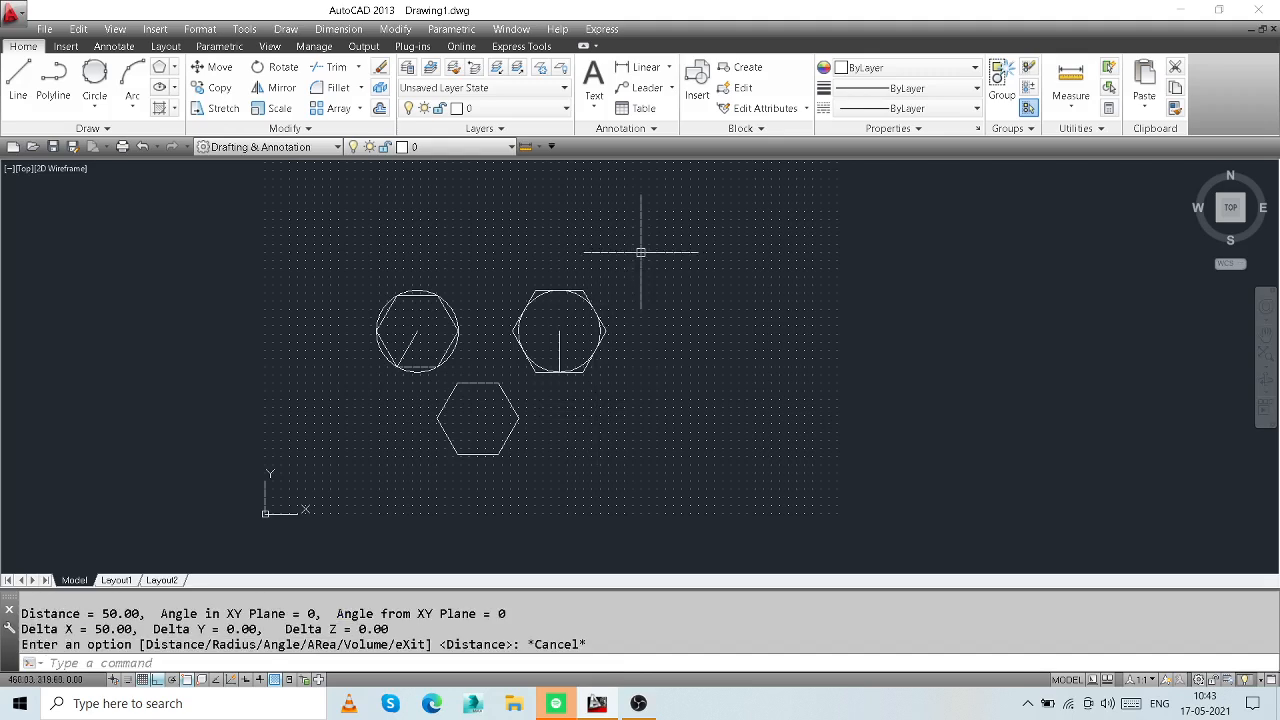
- Erase all the hexagons, circles and radius lines from the drawing
left_click(658, 218)
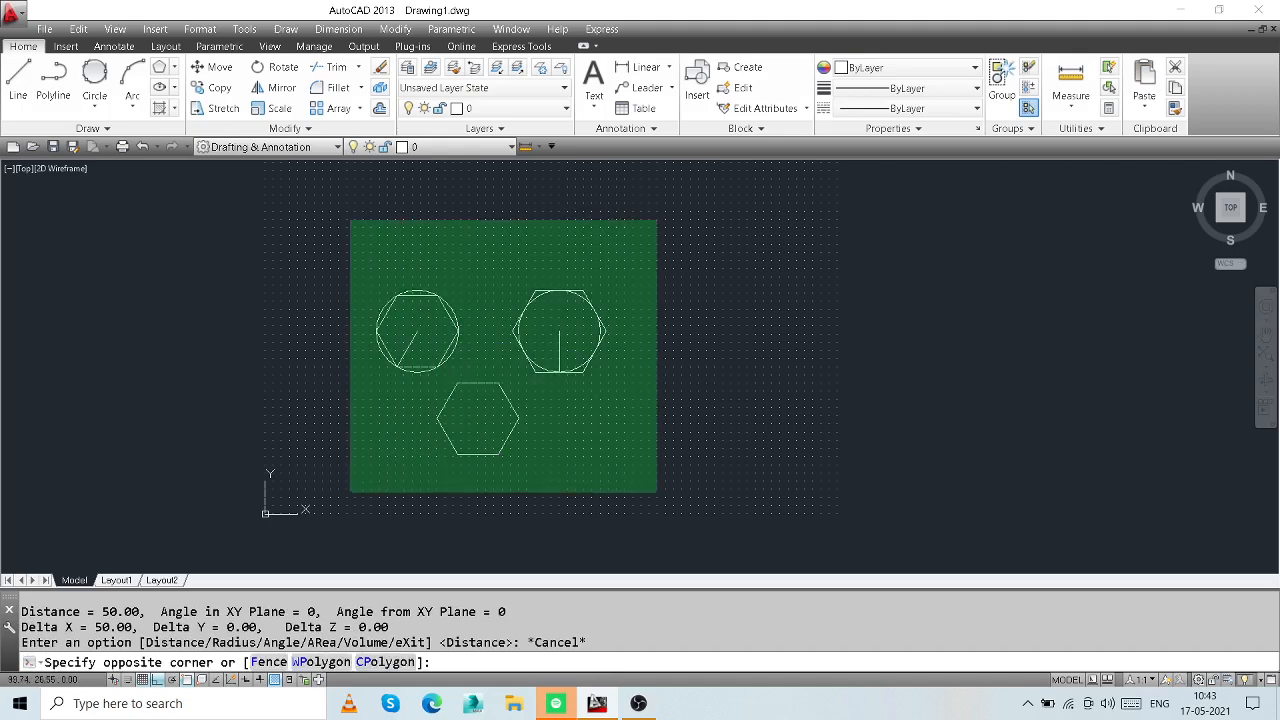
left_click(303, 496)
key("Delete")
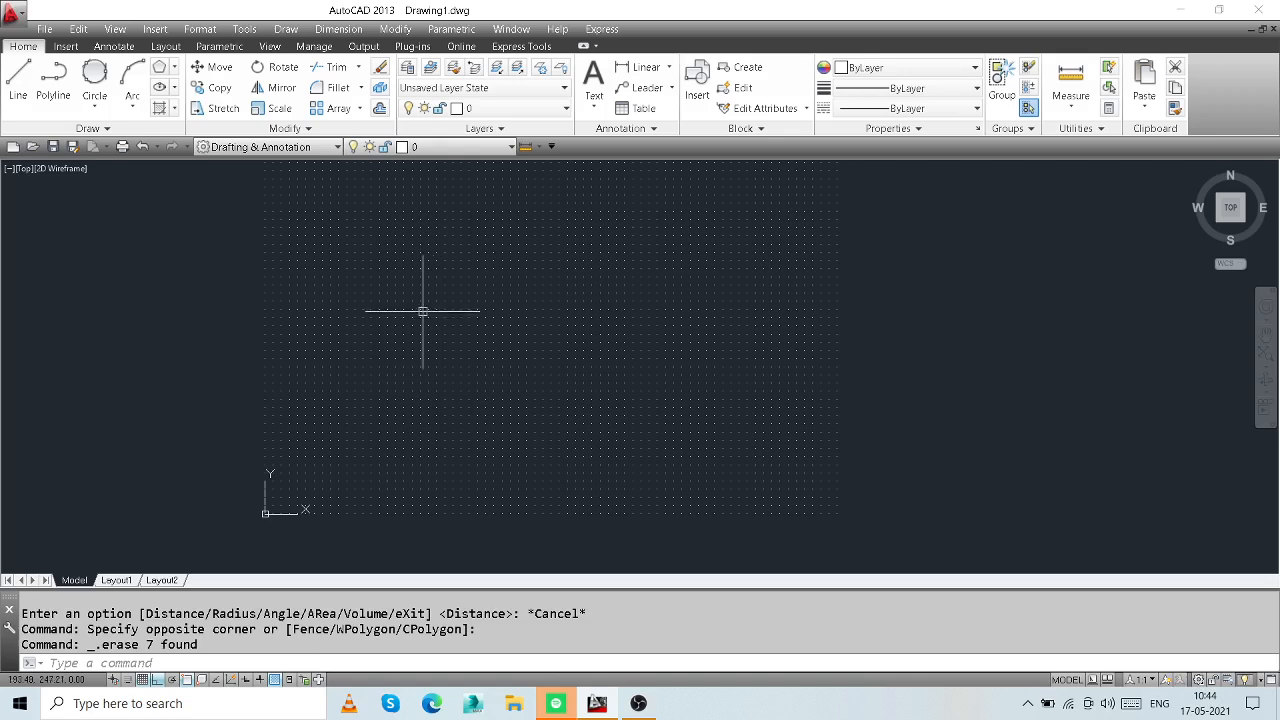
left_click(286, 29)
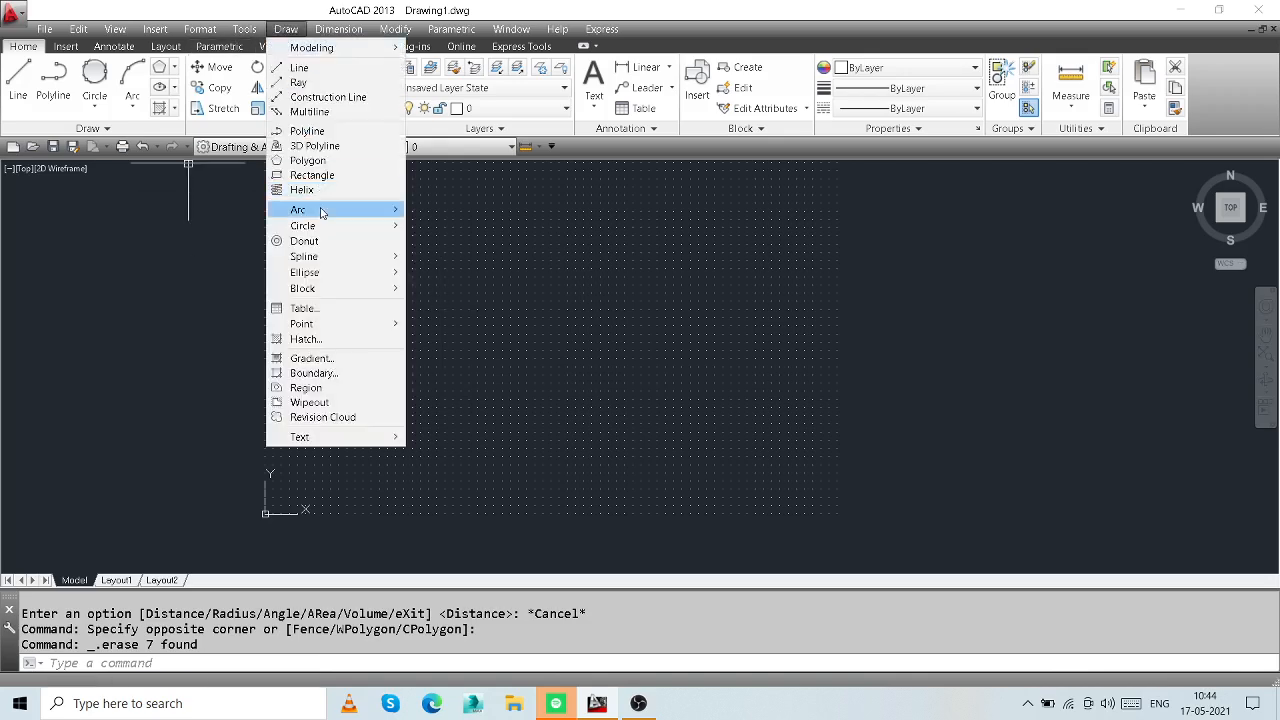
mouse_move(321, 211)
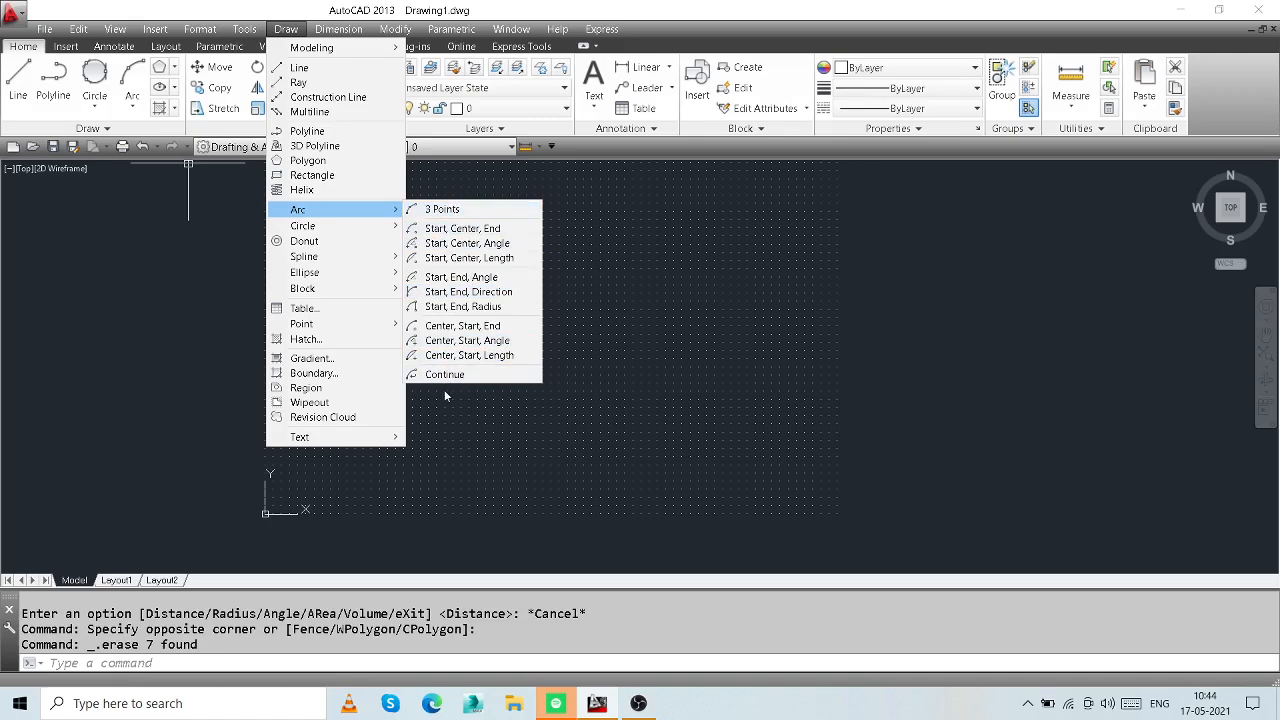
left_click(520, 411)
left_click(450, 477)
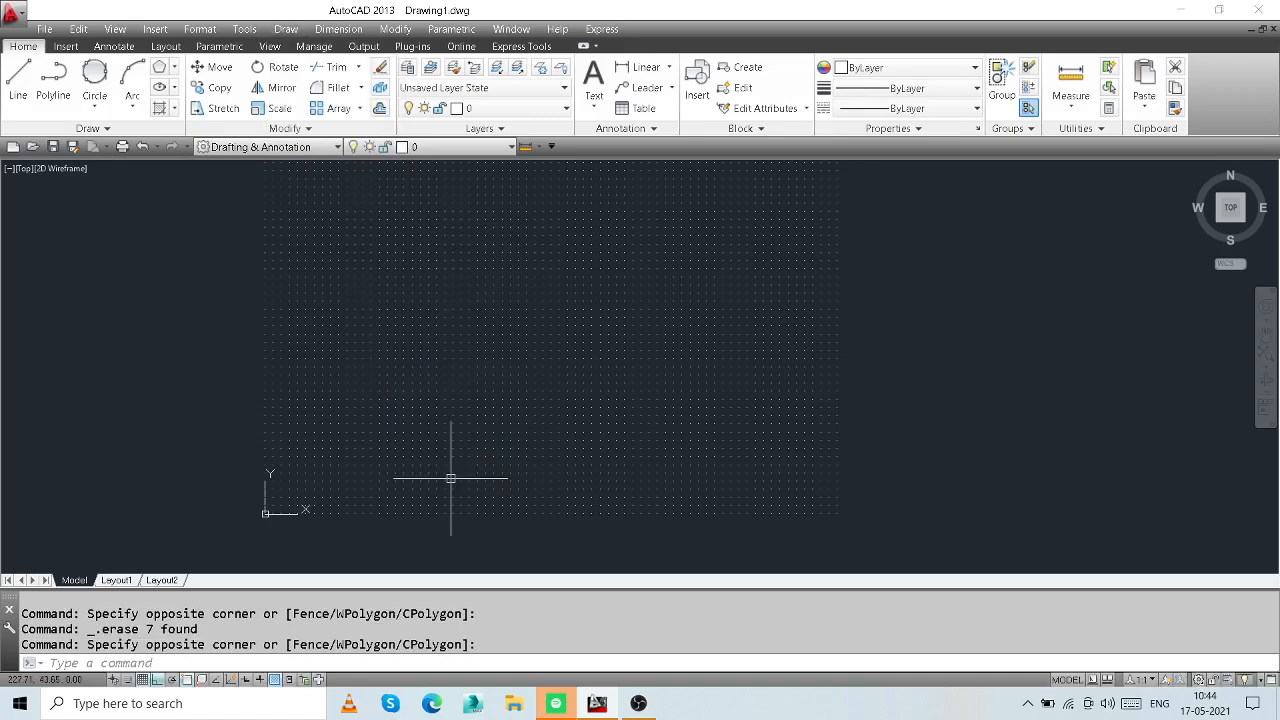
- Draw a freehand 3-Point arc bulging upward in the middle of the empty drawing
left_click(138, 111)
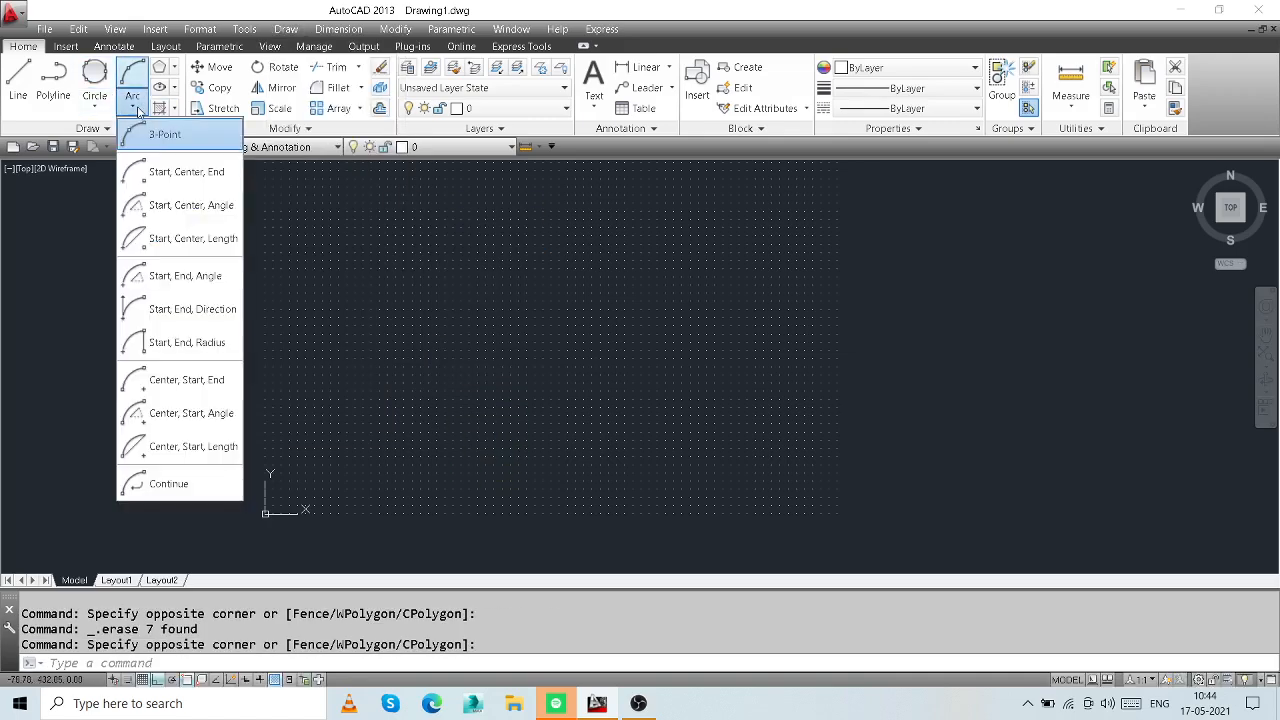
left_click(165, 136)
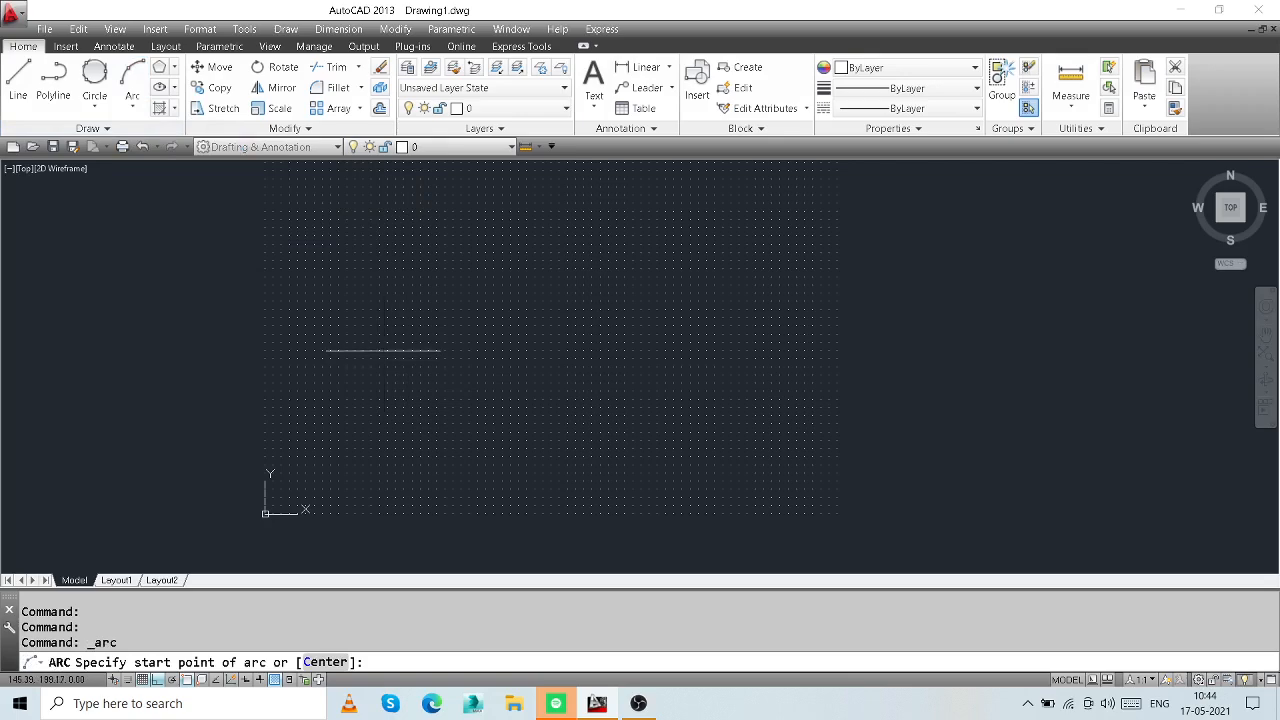
left_click(383, 349)
left_click(446, 301)
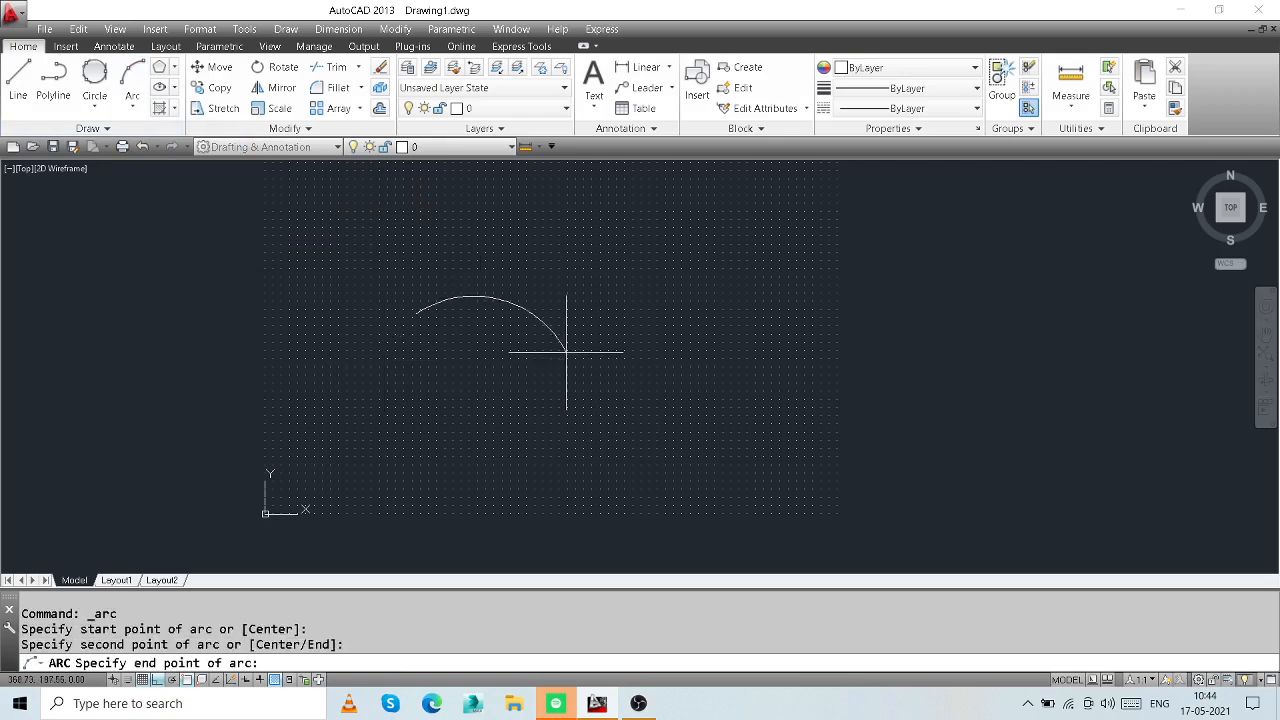
left_click(567, 352)
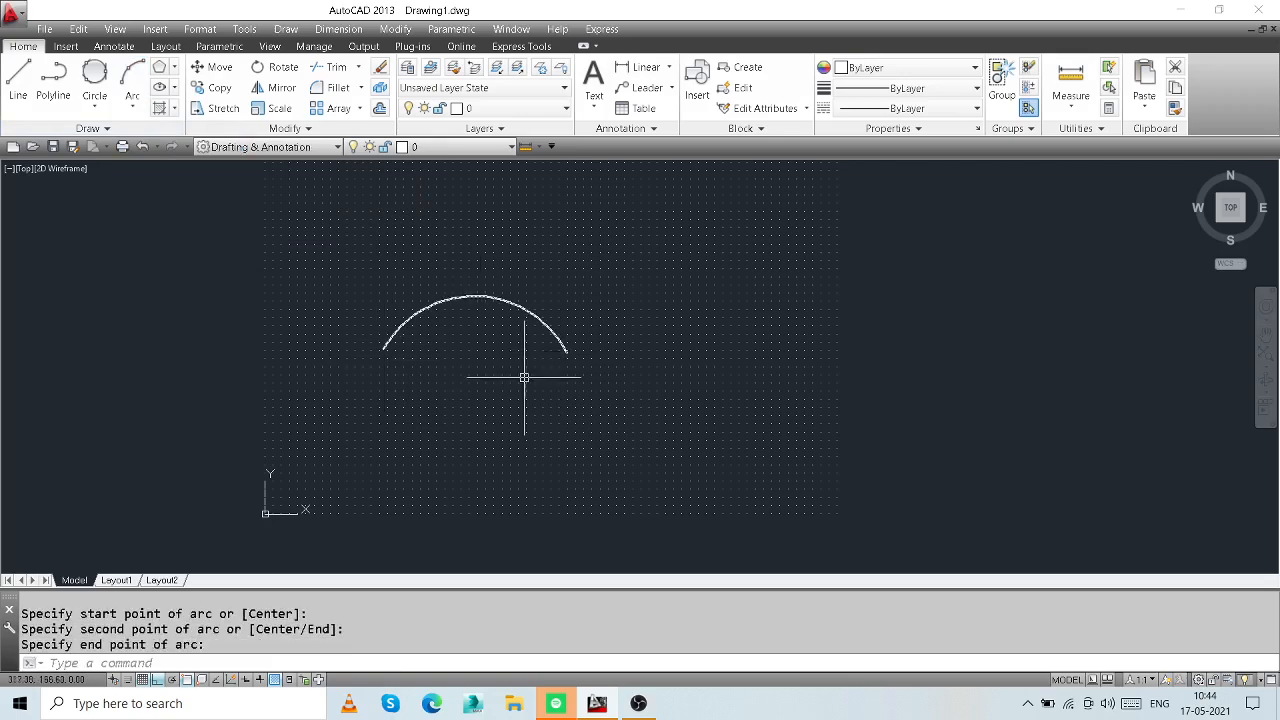
- Erase the three-point arc
left_click(533, 269)
left_click(479, 348)
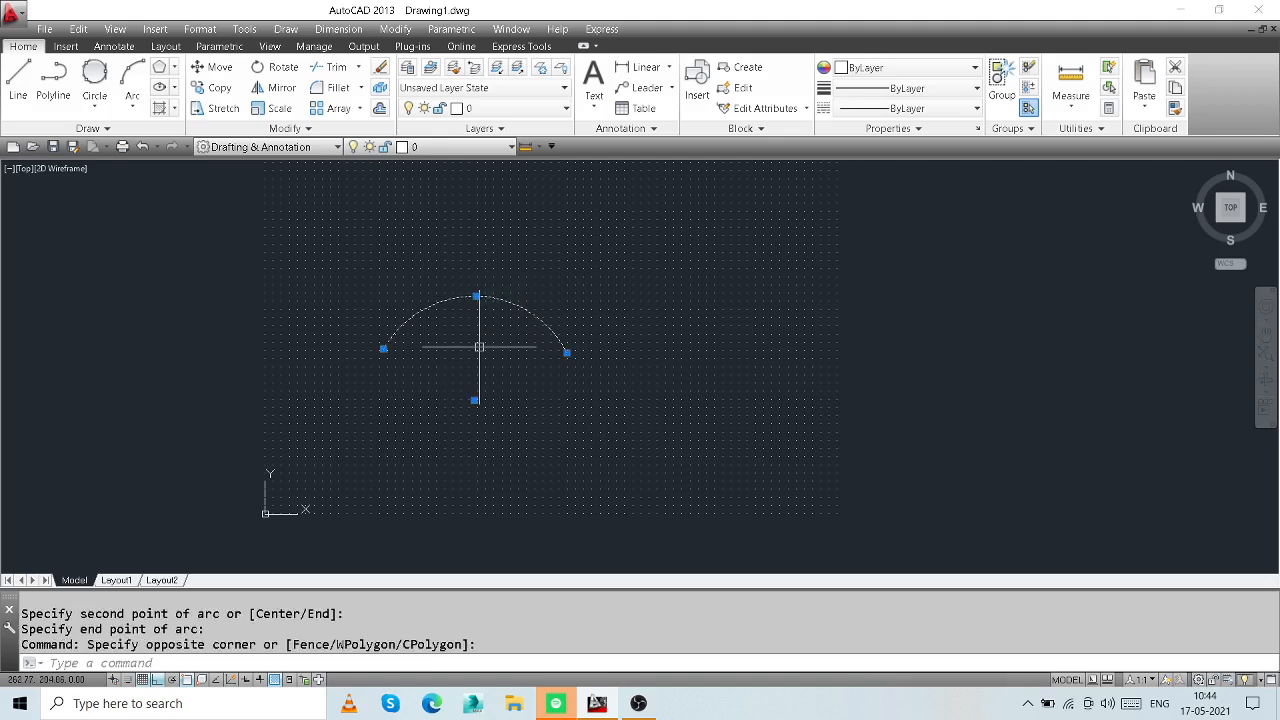
key("Delete")
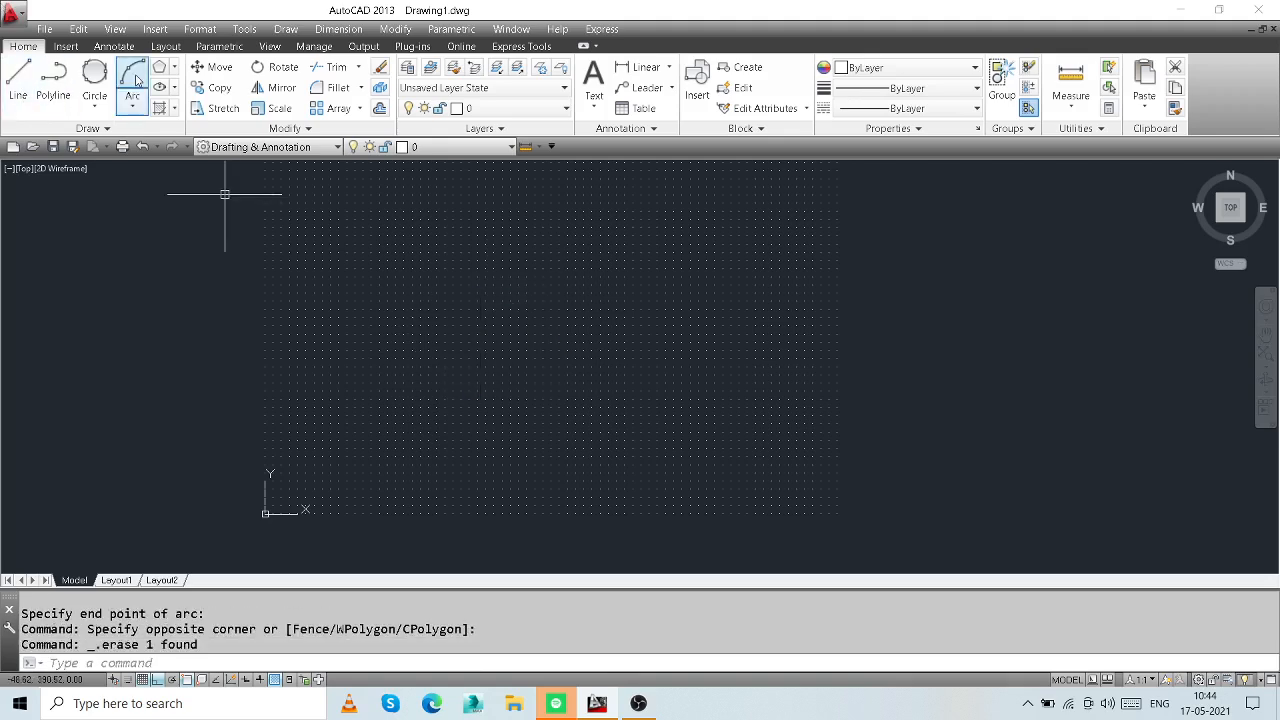
left_click(174, 67)
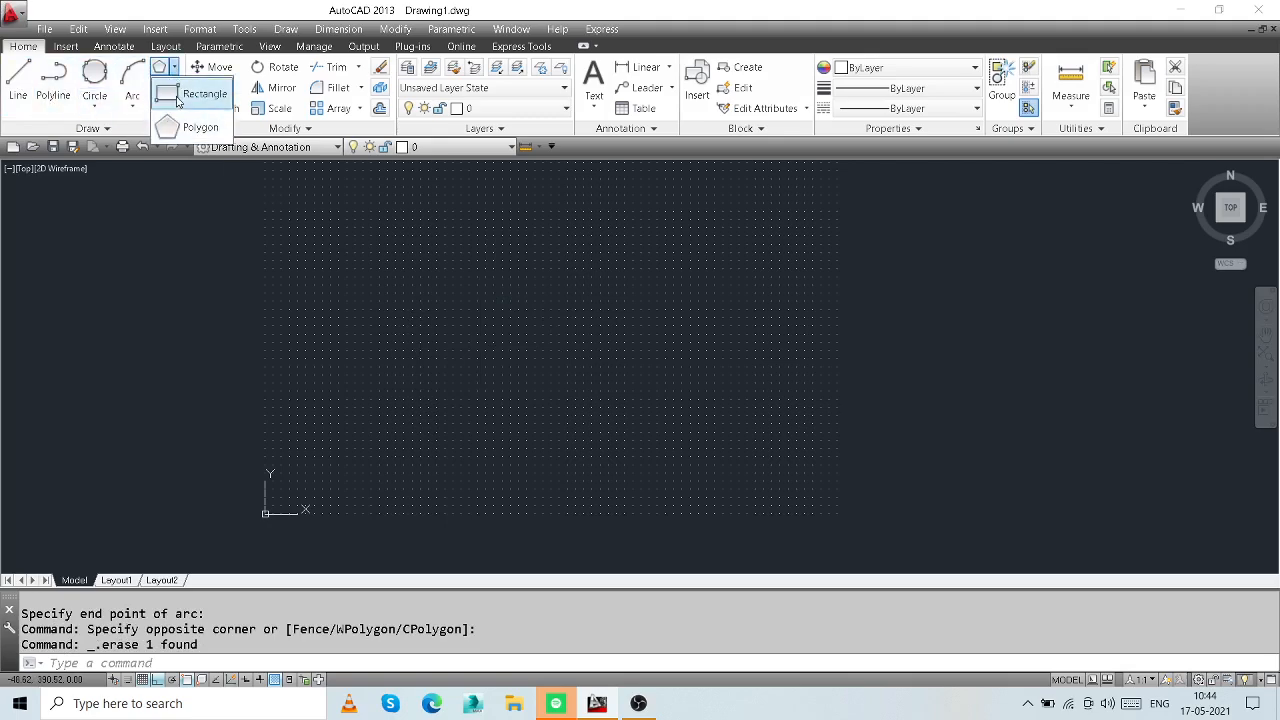
left_click(190, 92)
left_click(368, 414)
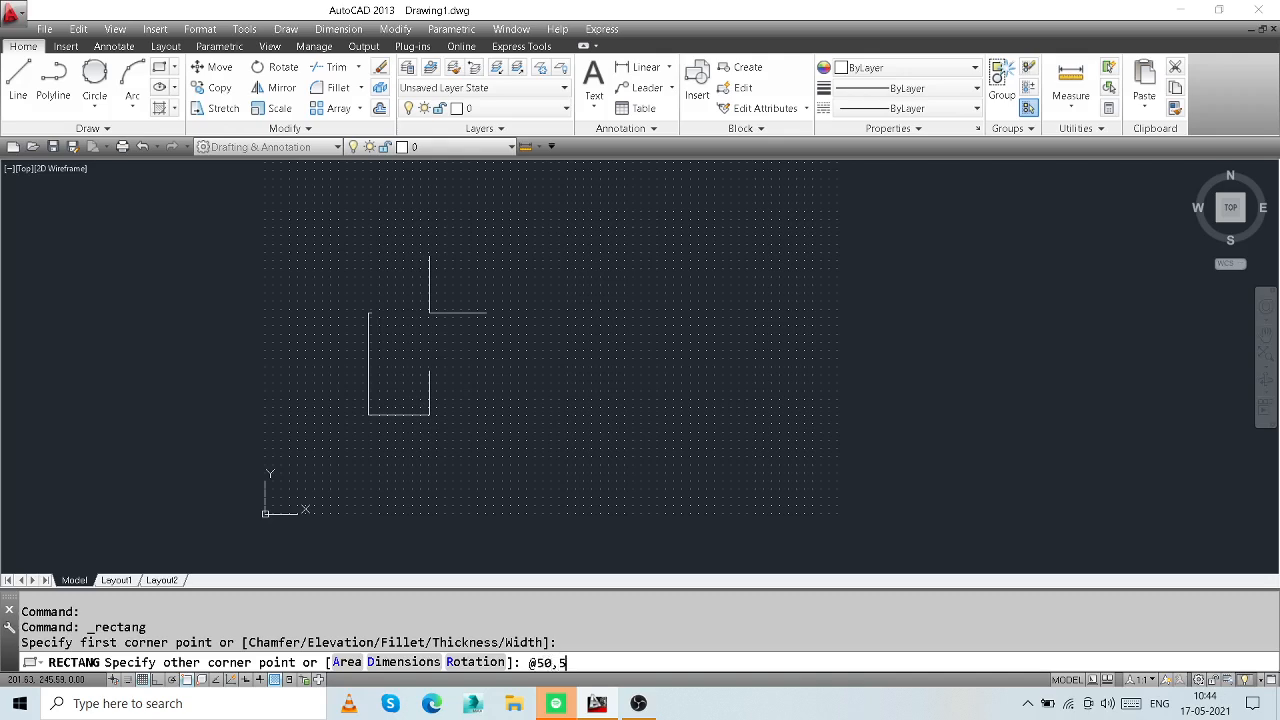
key("Return")
- Draw a vertical line 20 long upward from the midpoint of the rectangle's top side
scroll(375, 328, "up", 8)
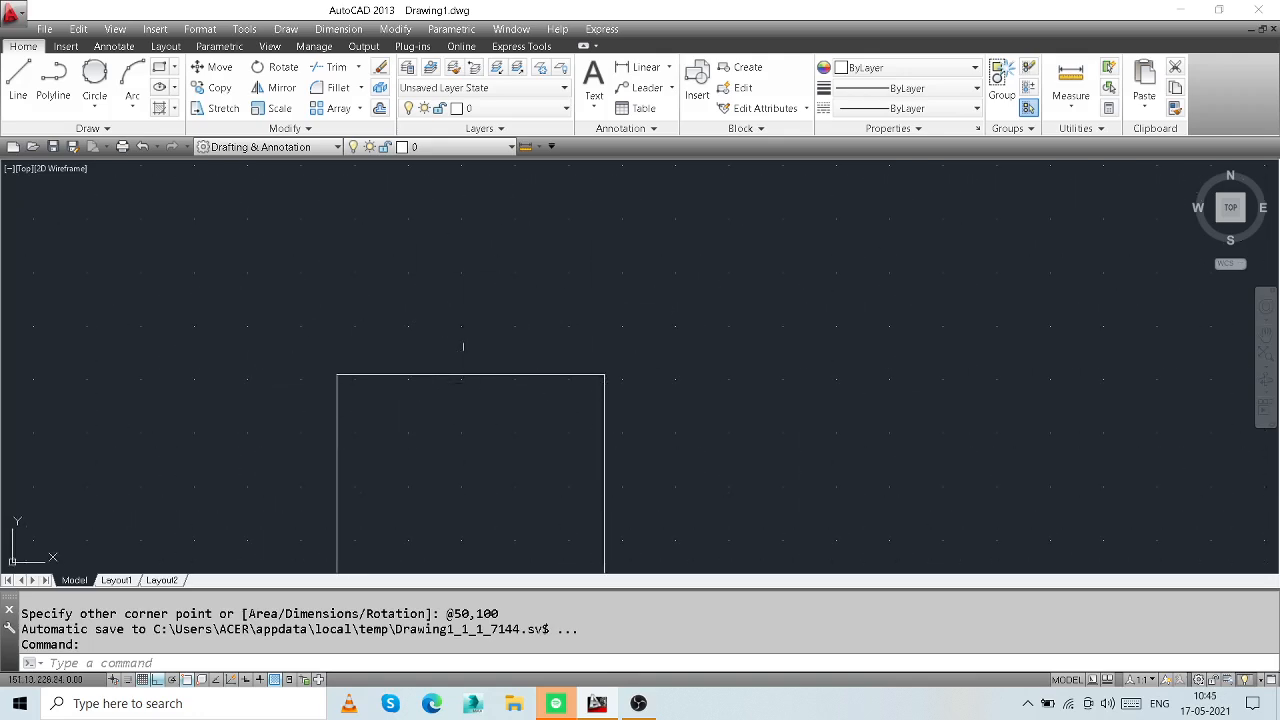
left_click(18, 80)
left_click(470, 375)
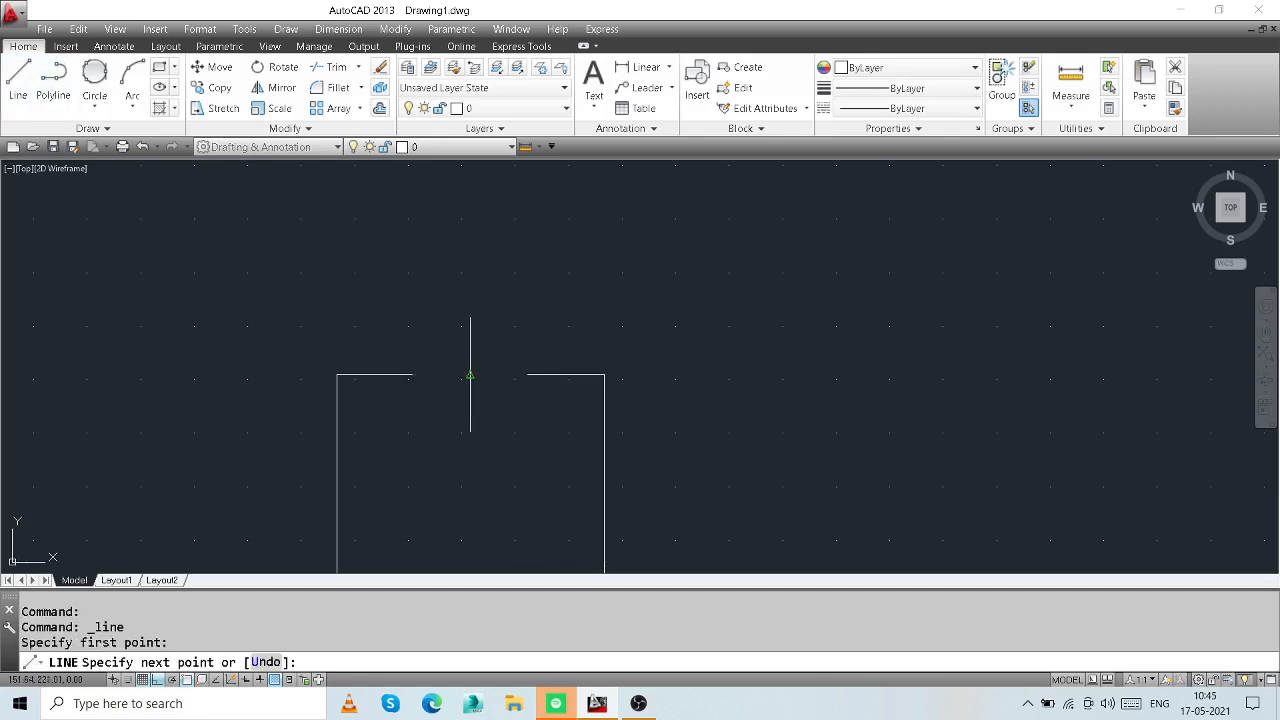
type("2")
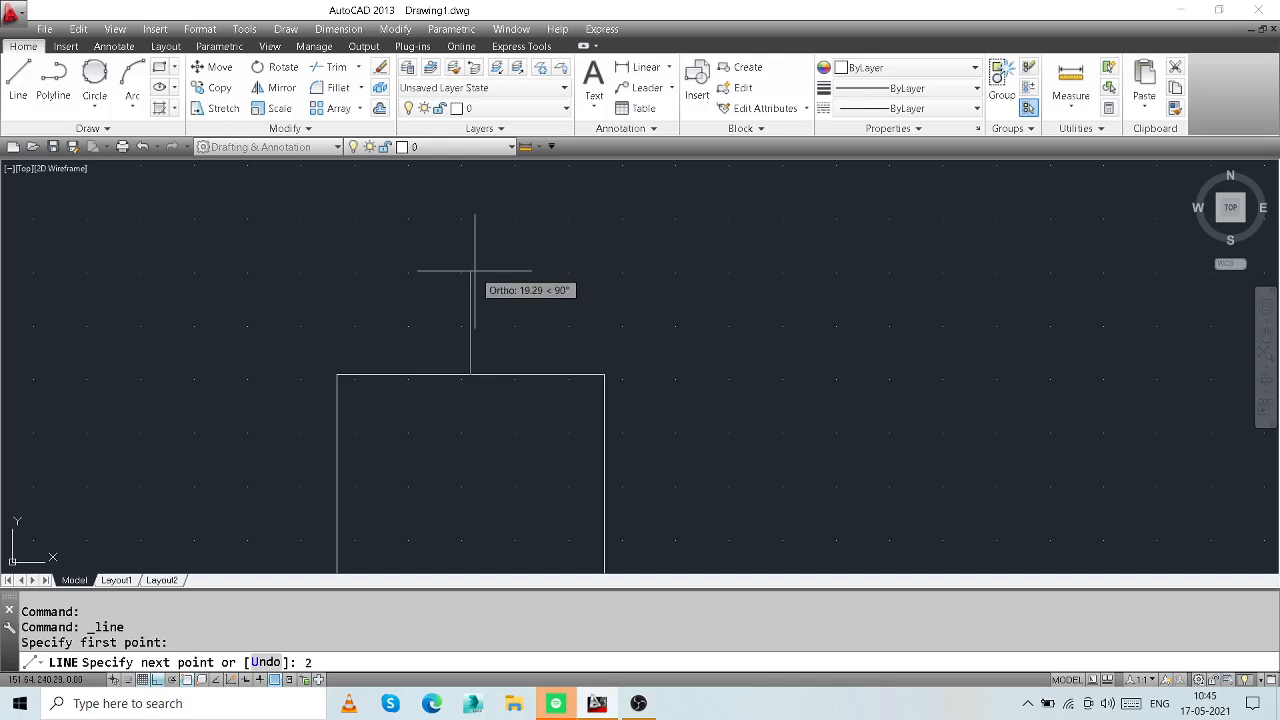
type("0")
key("Return")
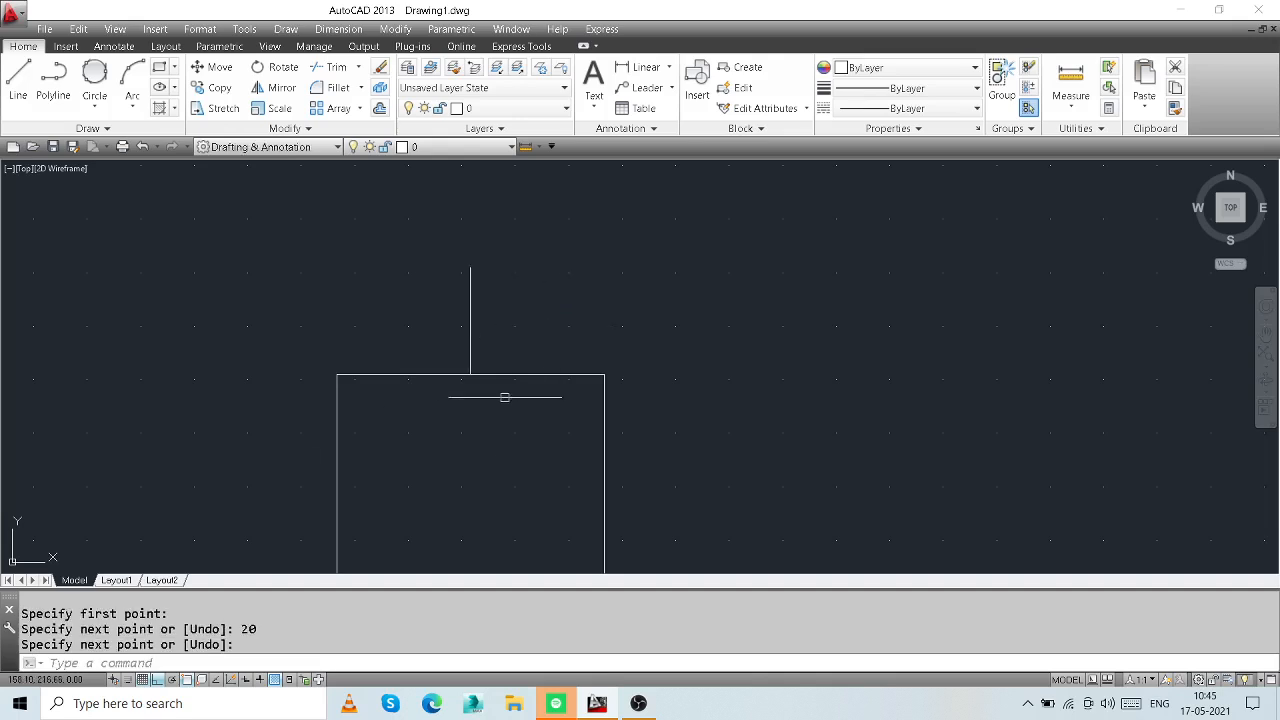
- Draw a 3-Point arc from the rectangle's top-left corner through the vertical line's upper end to the top-right corner
left_click(132, 100)
left_click(160, 138)
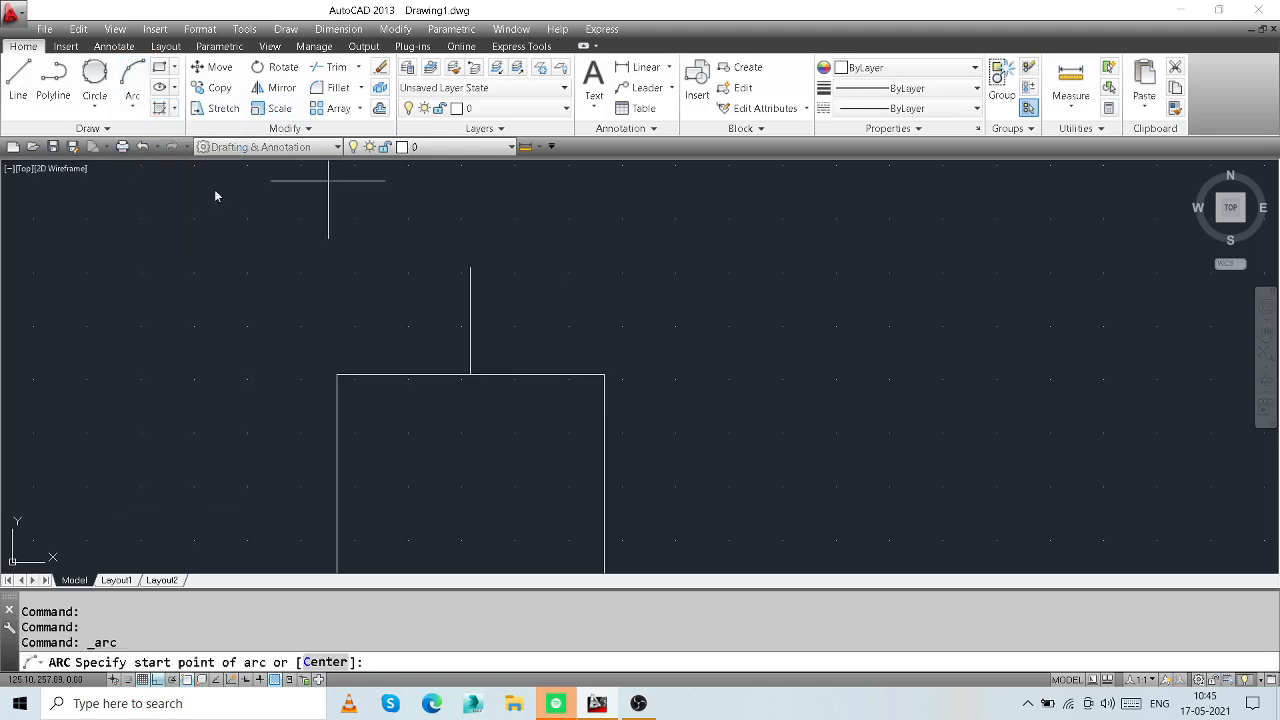
left_click(337, 375)
left_click(470, 267)
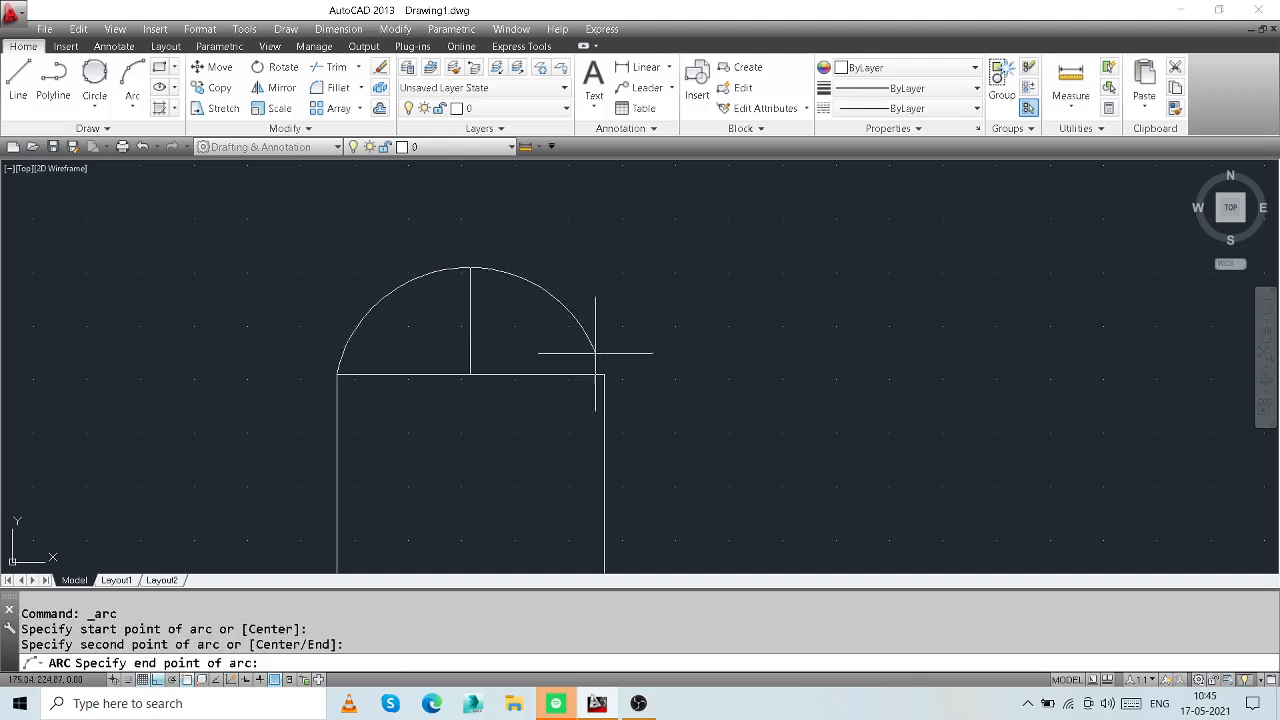
left_click(604, 374)
- Erase the vertical helper line under the arc
left_click(508, 314)
left_click(455, 328)
key("Delete")
- Erase the rectangle and the arc on top of it
scroll(500, 300, "down", 5)
left_click(564, 263)
left_click(399, 437)
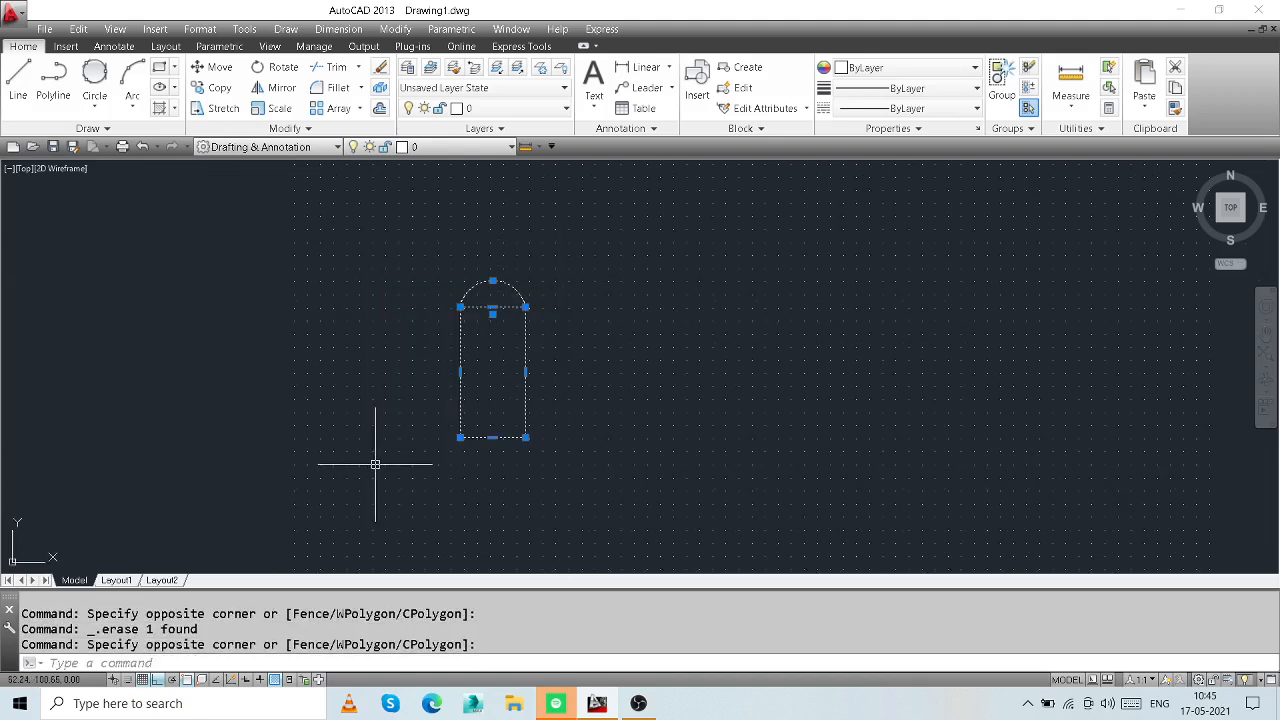
key("Delete")
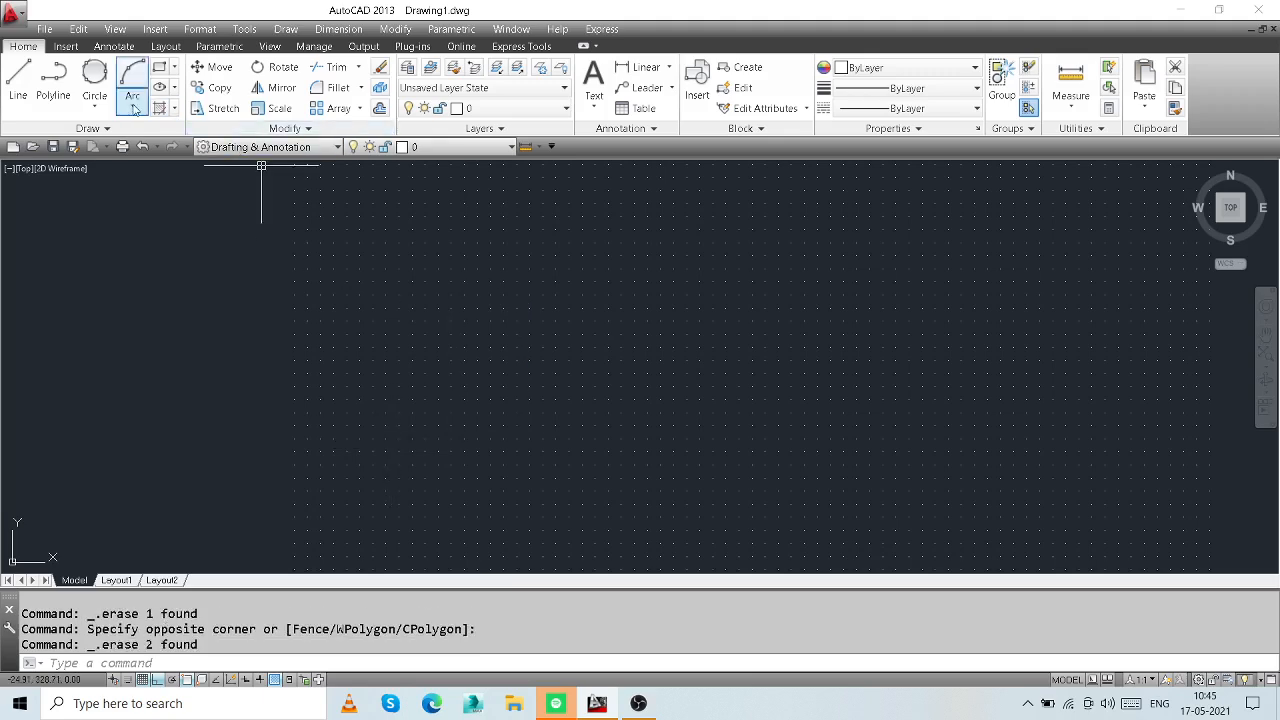
- Draw a horizontal line in the middle of the empty drawing area
left_click(133, 106)
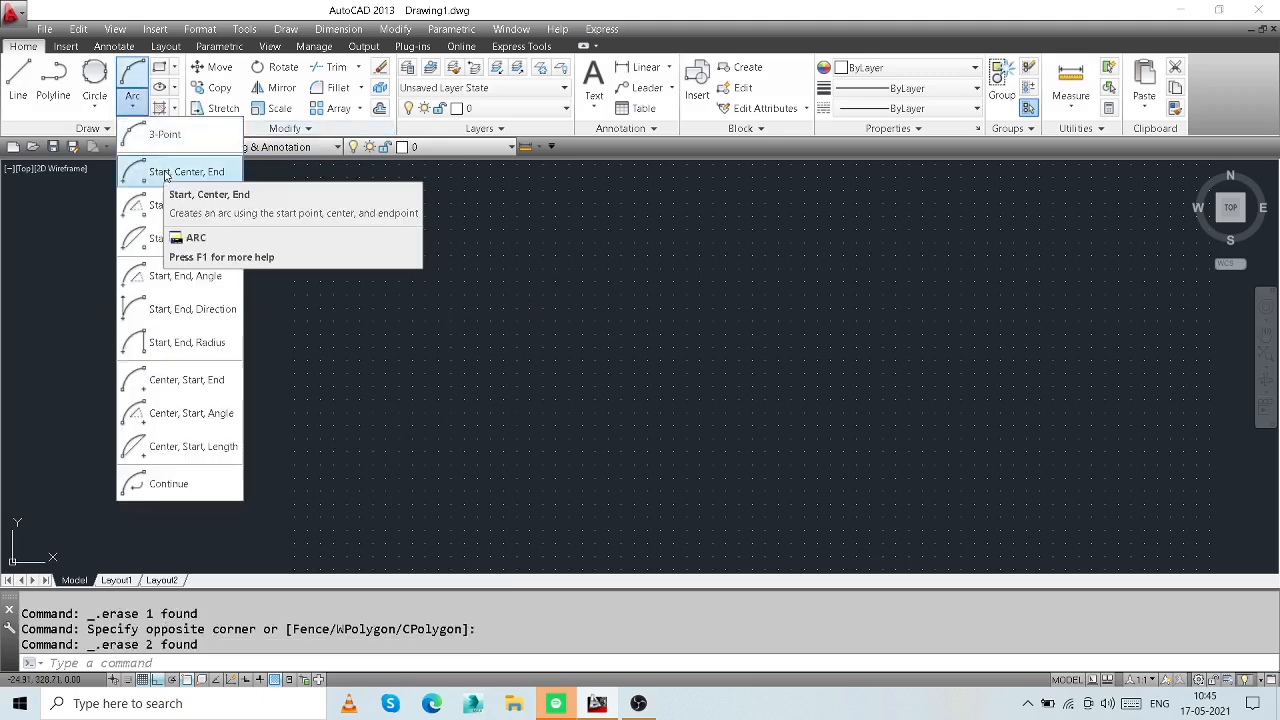
left_click(18, 80)
left_click(495, 382)
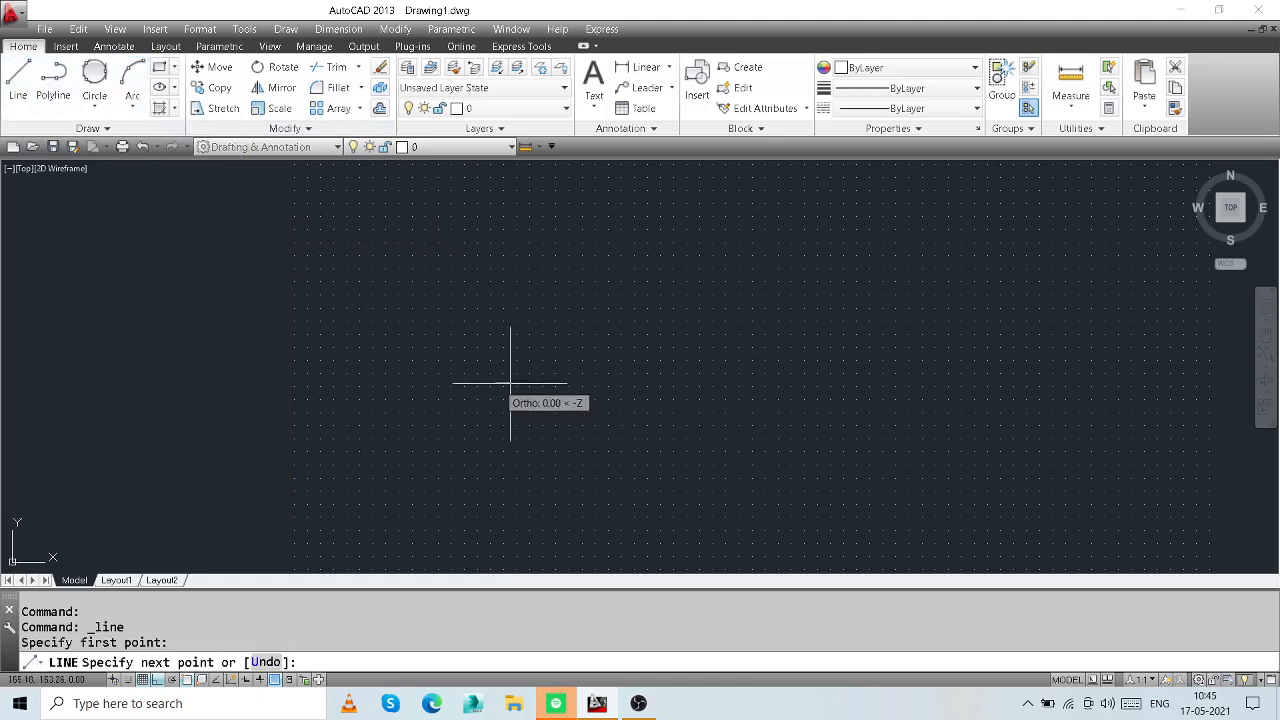
left_click(693, 382)
right_click(693, 386)
left_click(756, 402)
scroll(609, 368, "up", 2)
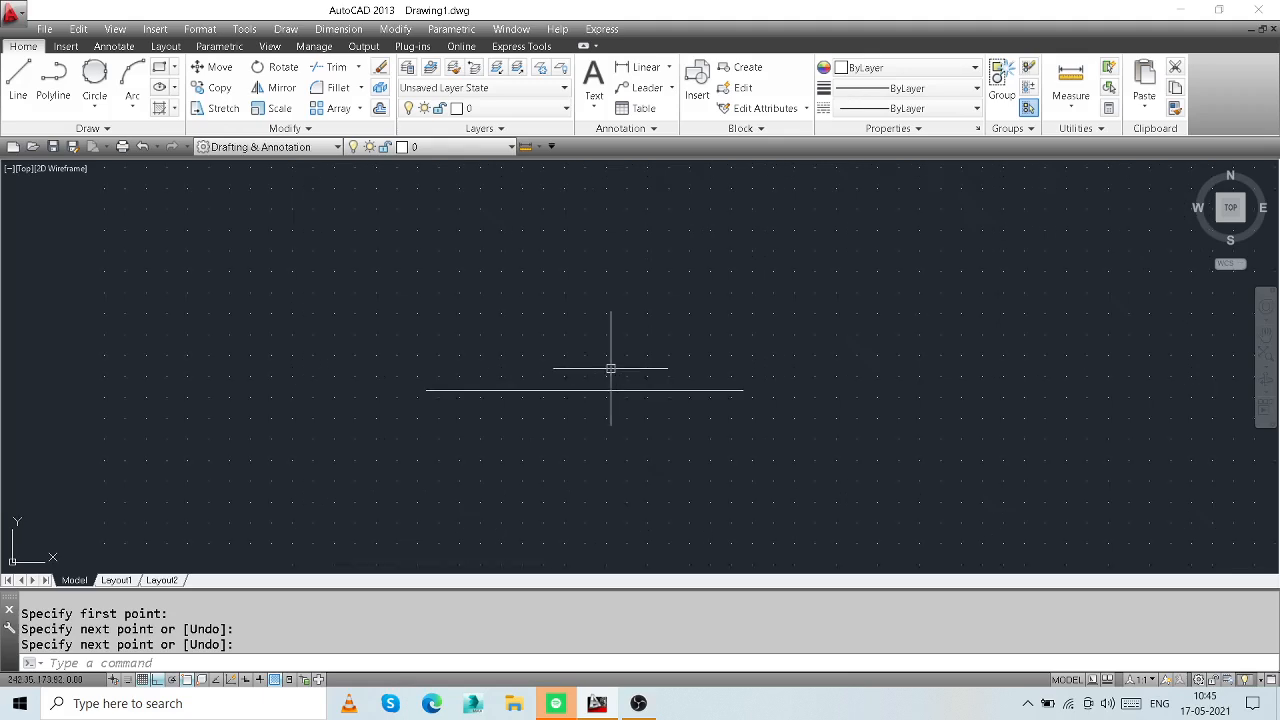
- Draw a Start, Center, End arc above the line from its right end, centred on its midpoint, to its left end
left_click(133, 106)
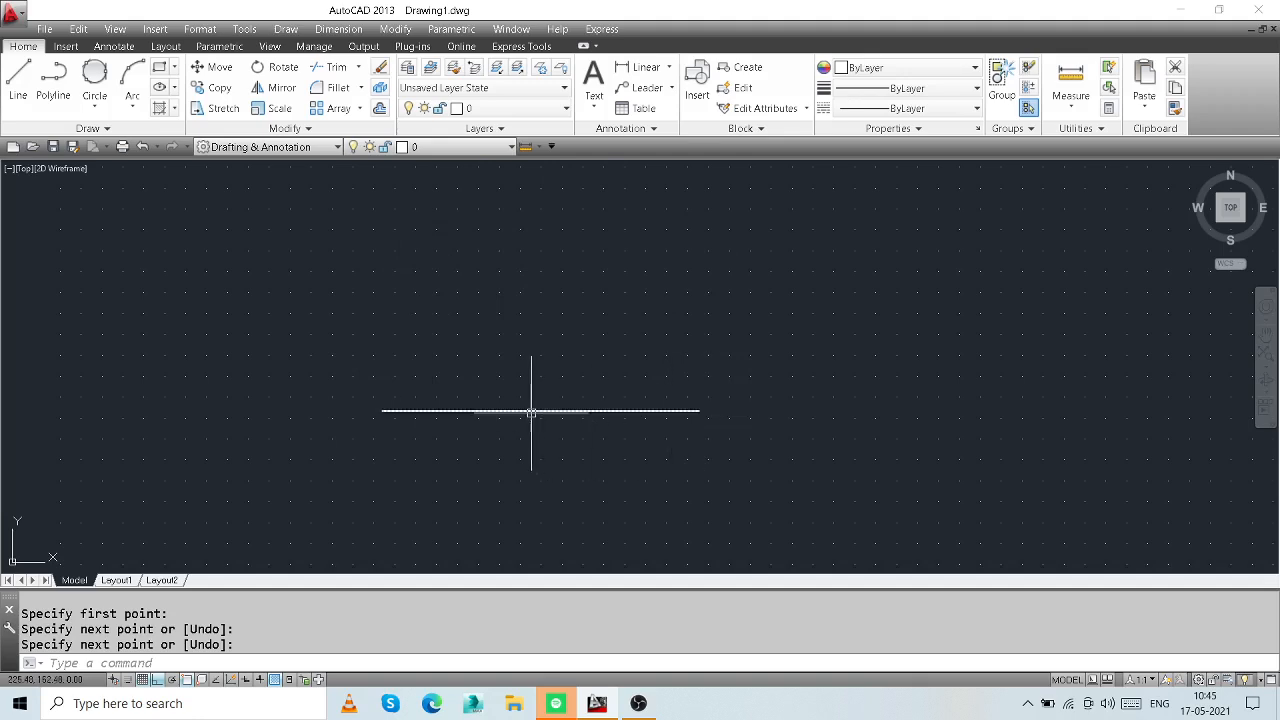
left_click(132, 103)
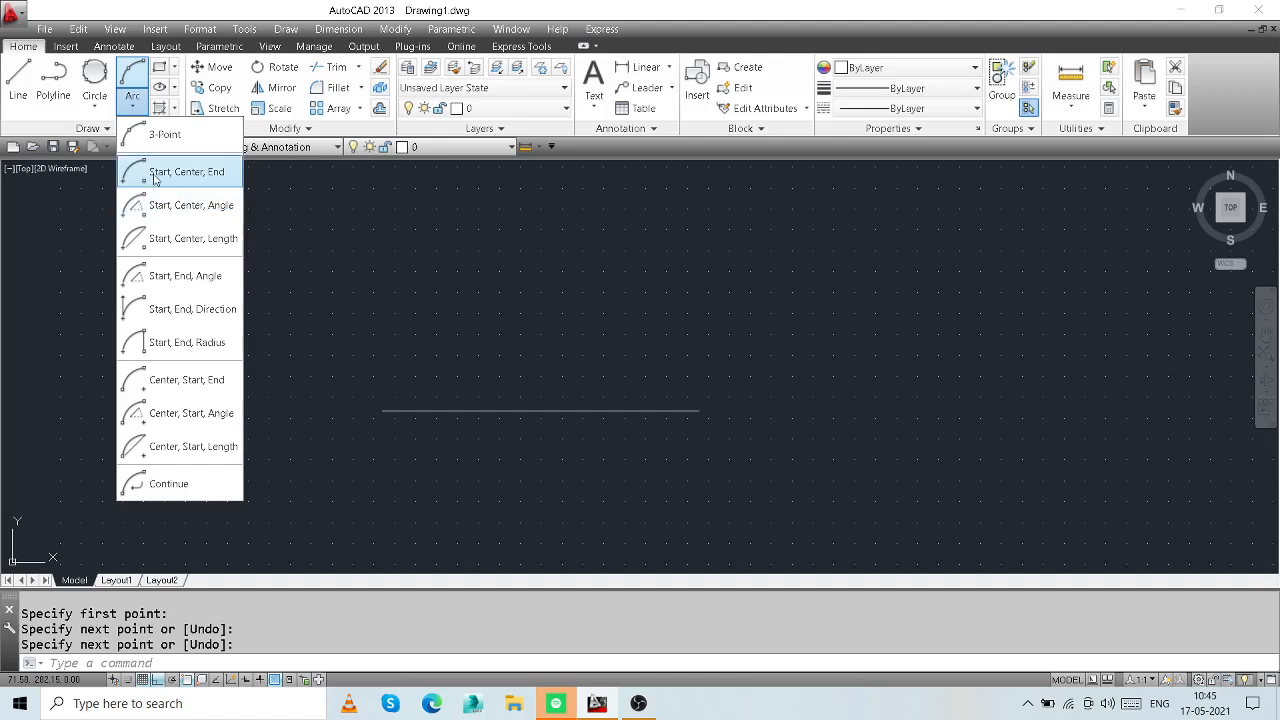
left_click(165, 172)
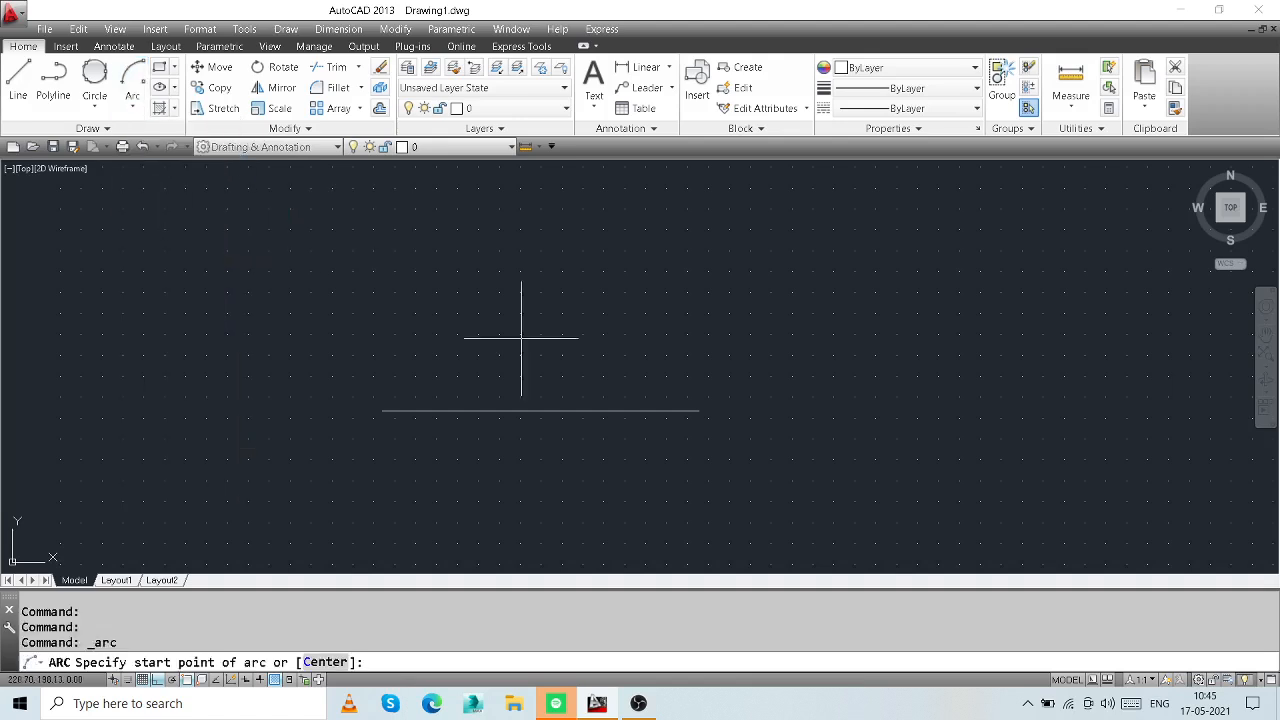
left_click(698, 410)
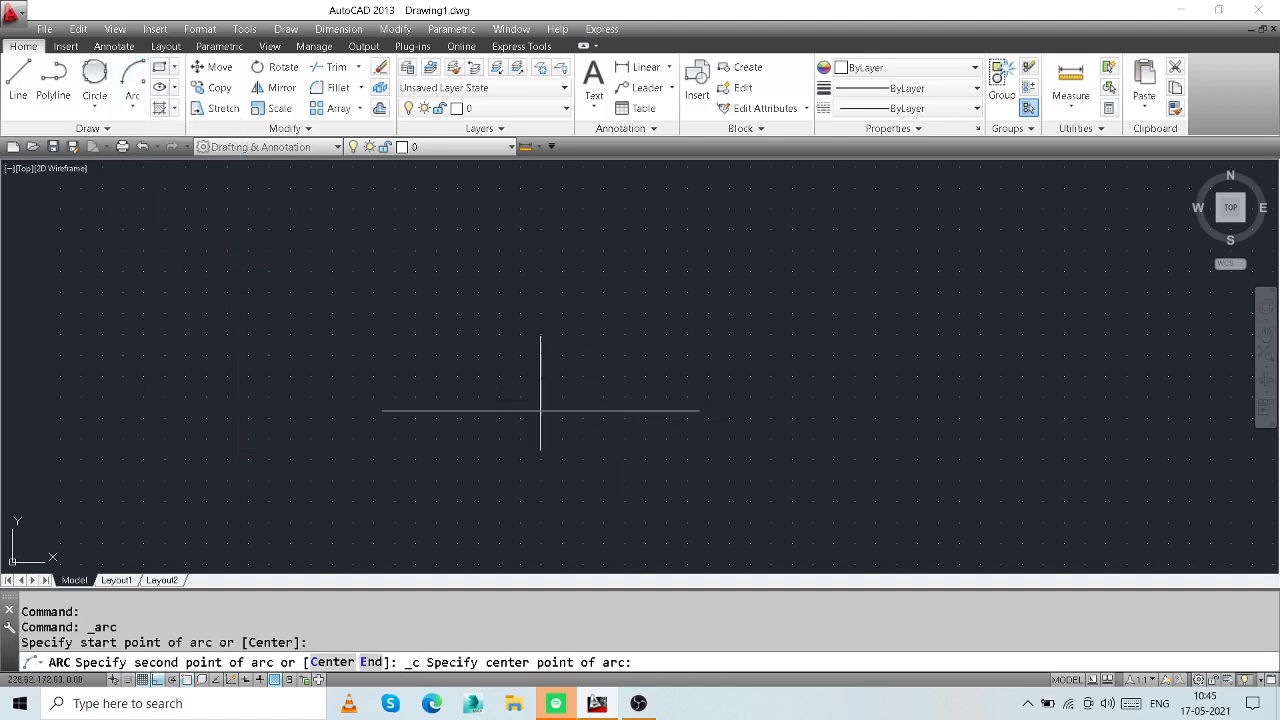
left_click(540, 411)
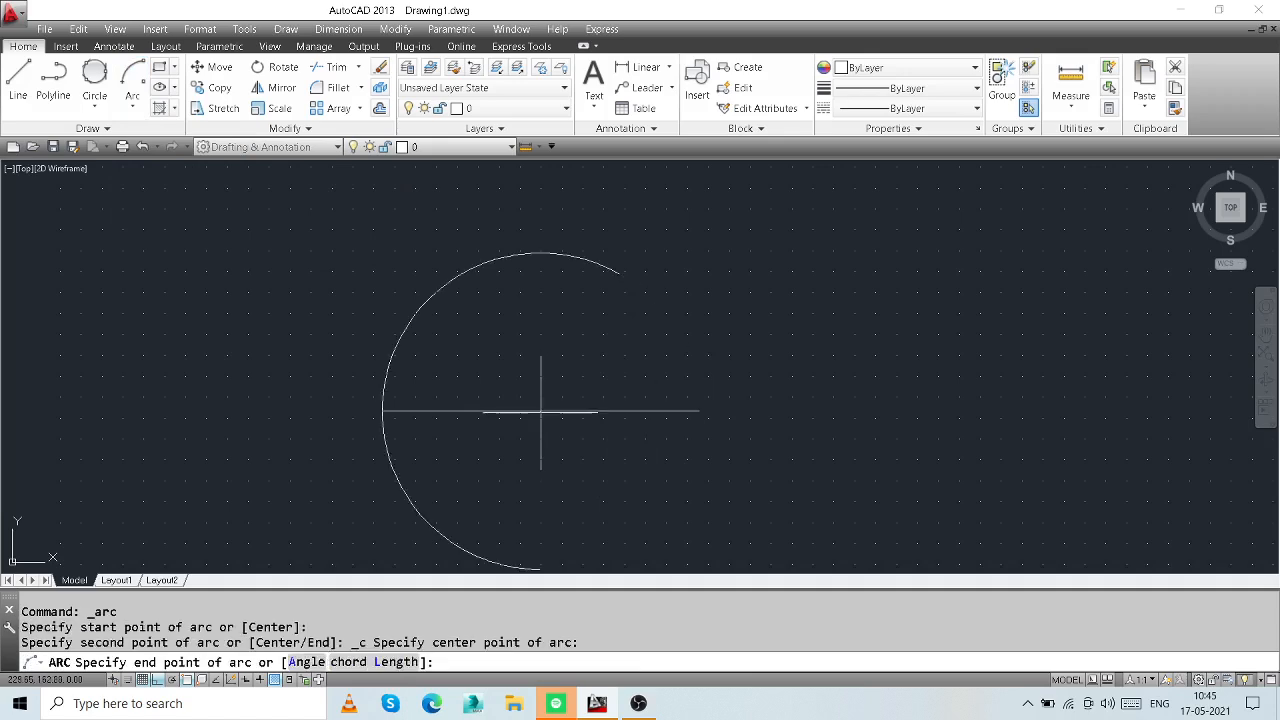
left_click(382, 410)
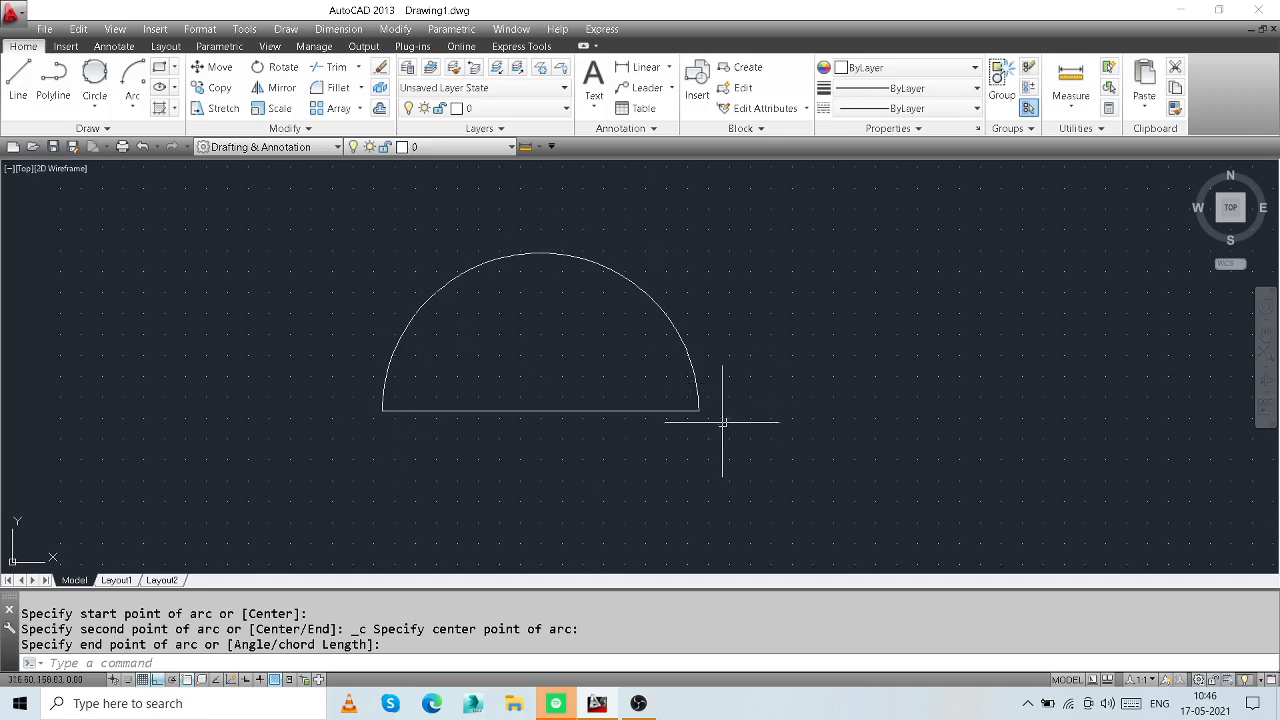
- Draw a Start, Center, End arc below the line from its left end, centred on its midpoint, to its right end
middle_click_drag(526, 371, 533, 313)
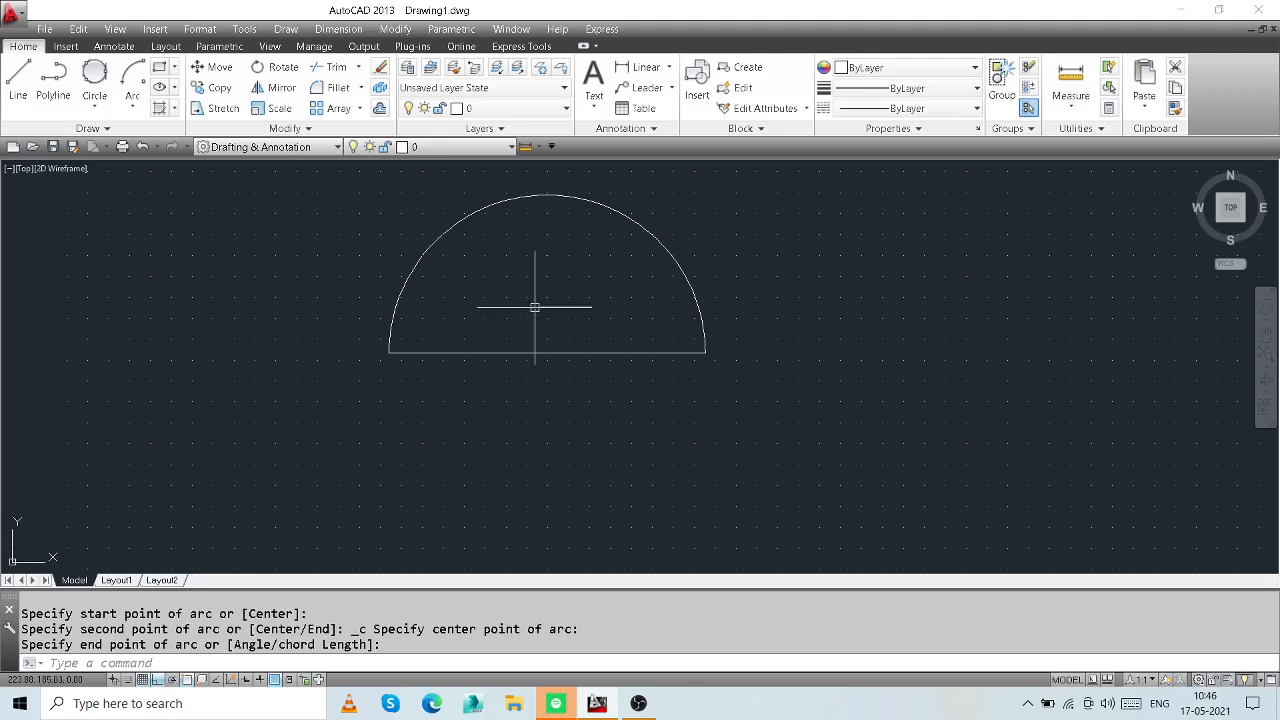
left_click(391, 345)
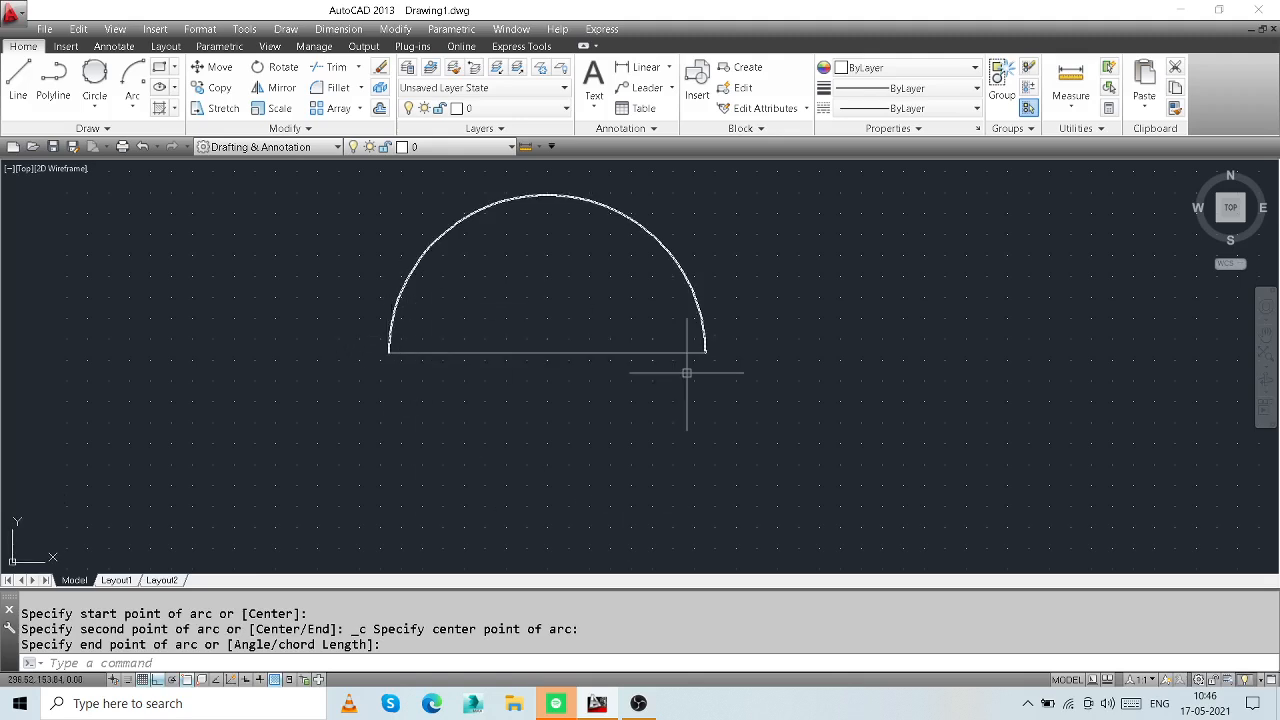
left_click(132, 110)
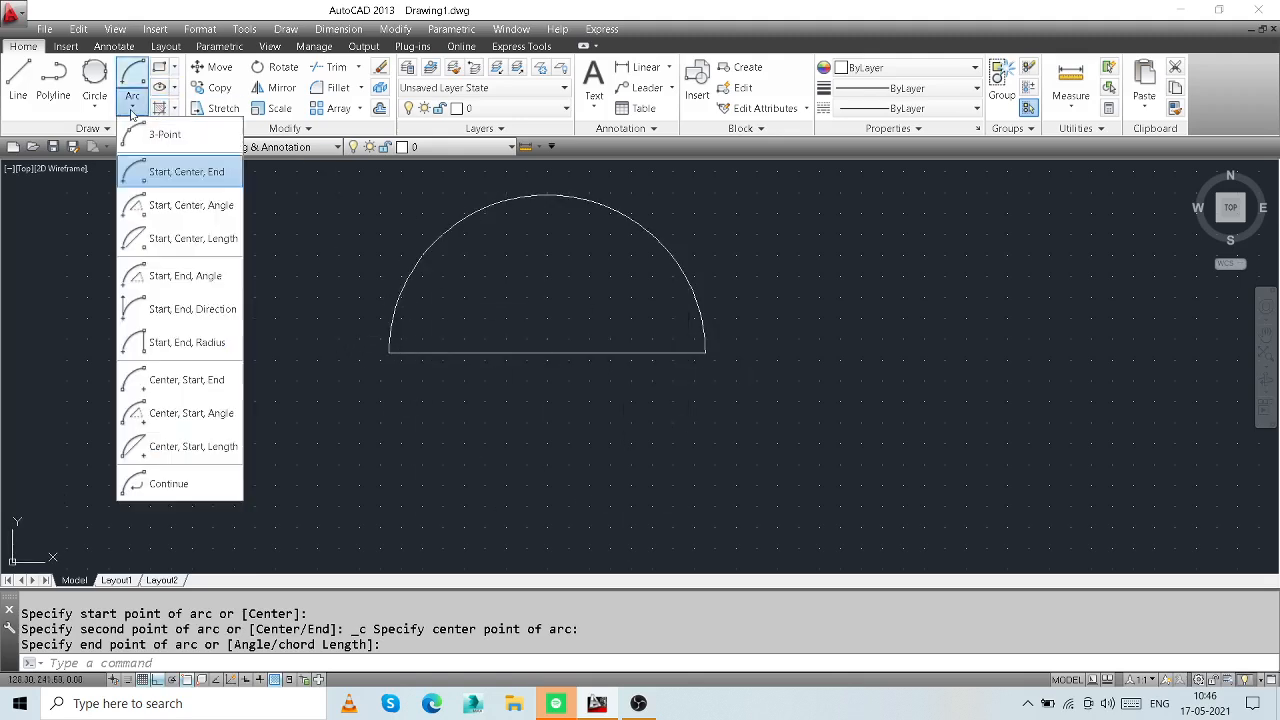
left_click(185, 178)
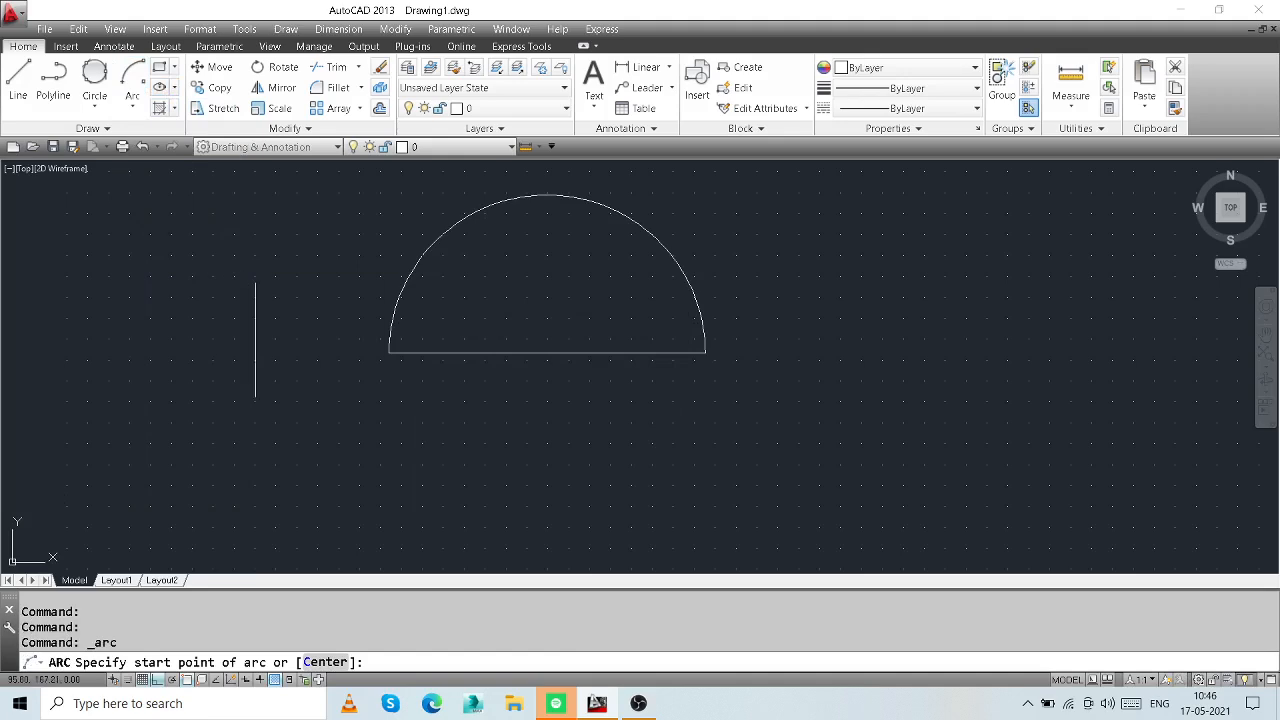
left_click(389, 352)
left_click(547, 353)
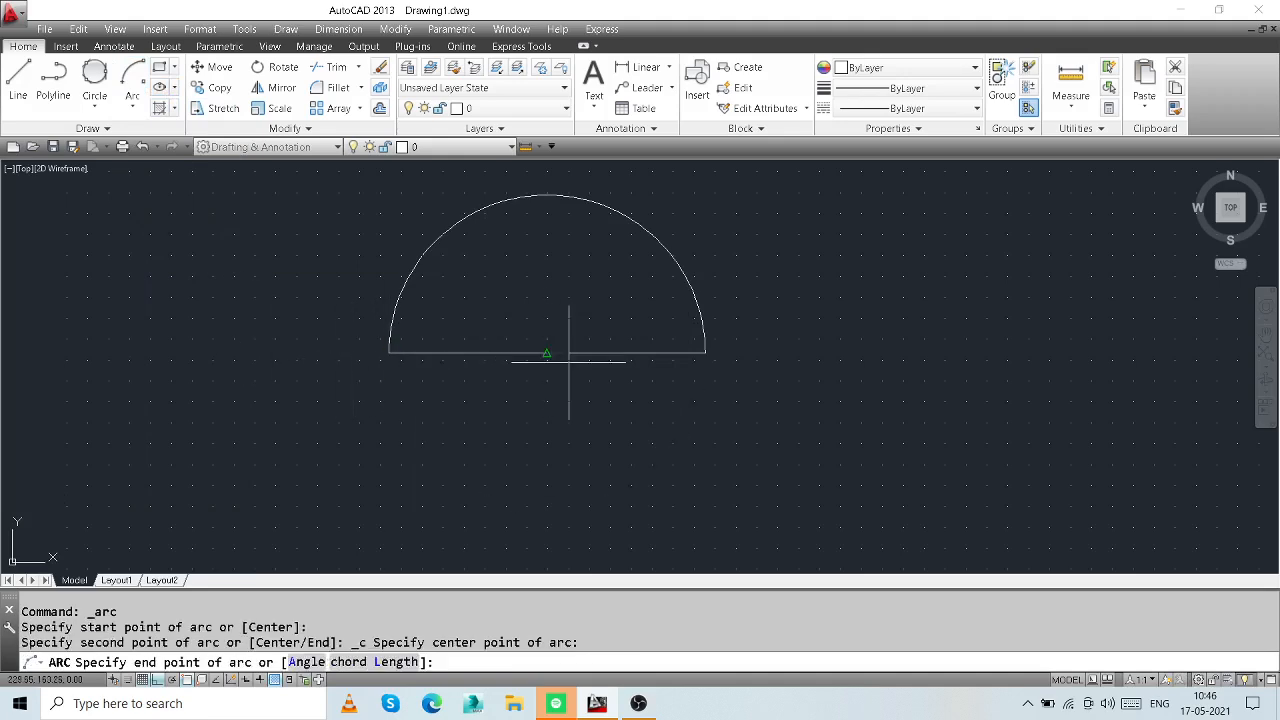
left_click(706, 352)
- Erase the upper and lower semicircular arcs, keeping the horizontal line
left_click(718, 428)
left_click(508, 491)
left_click(679, 199)
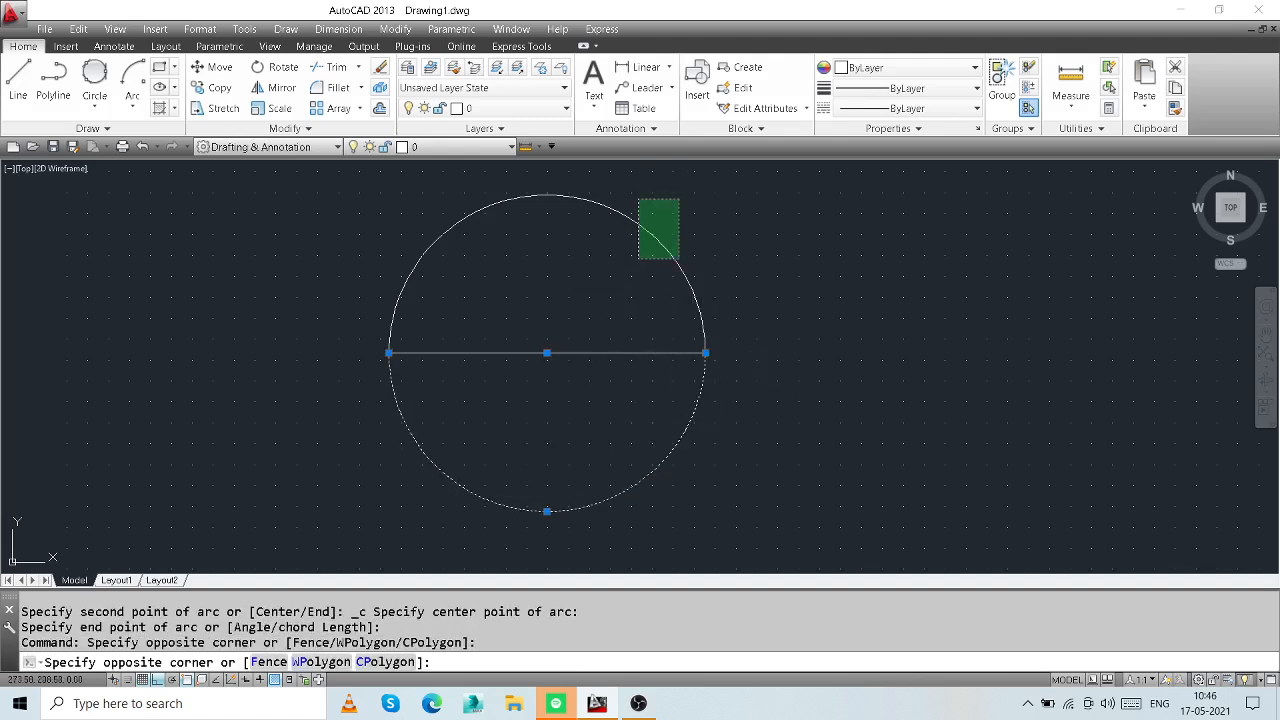
left_click(638, 258)
key("Delete")
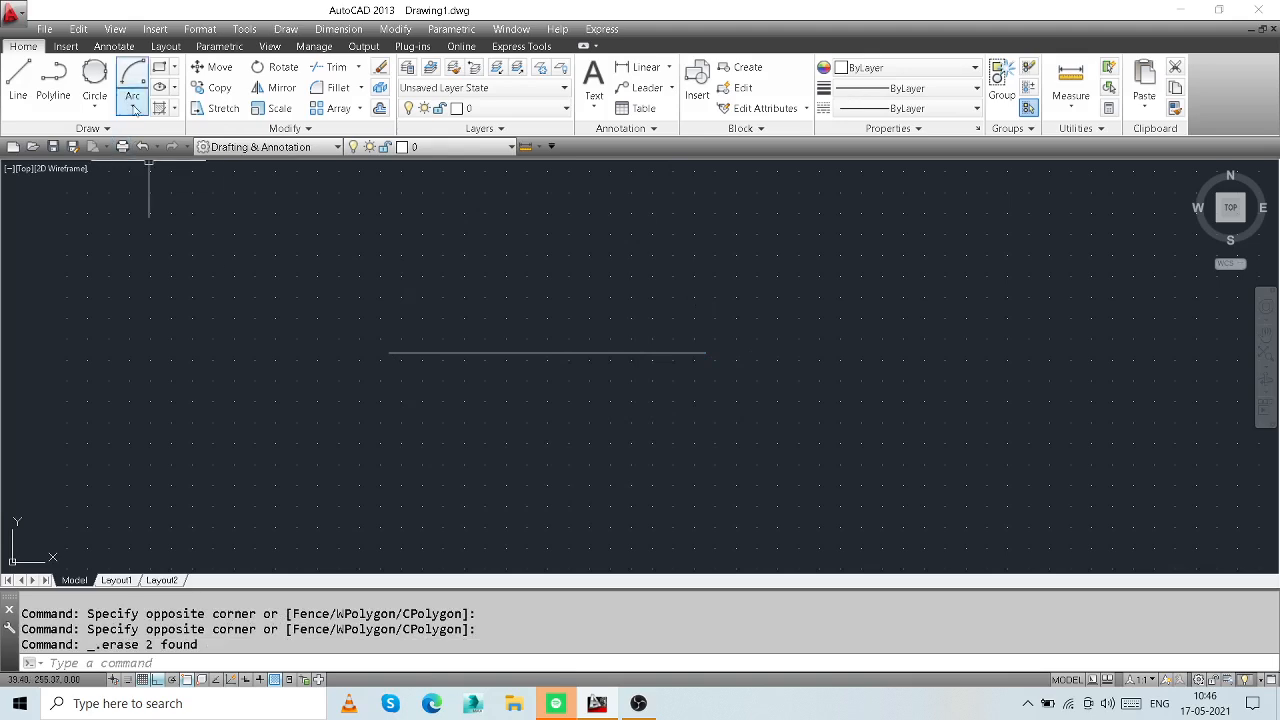
- Draw a Start, Center, Angle arc from the line's right end, centred on its midpoint, with an included angle of 40 degrees
left_click(134, 108)
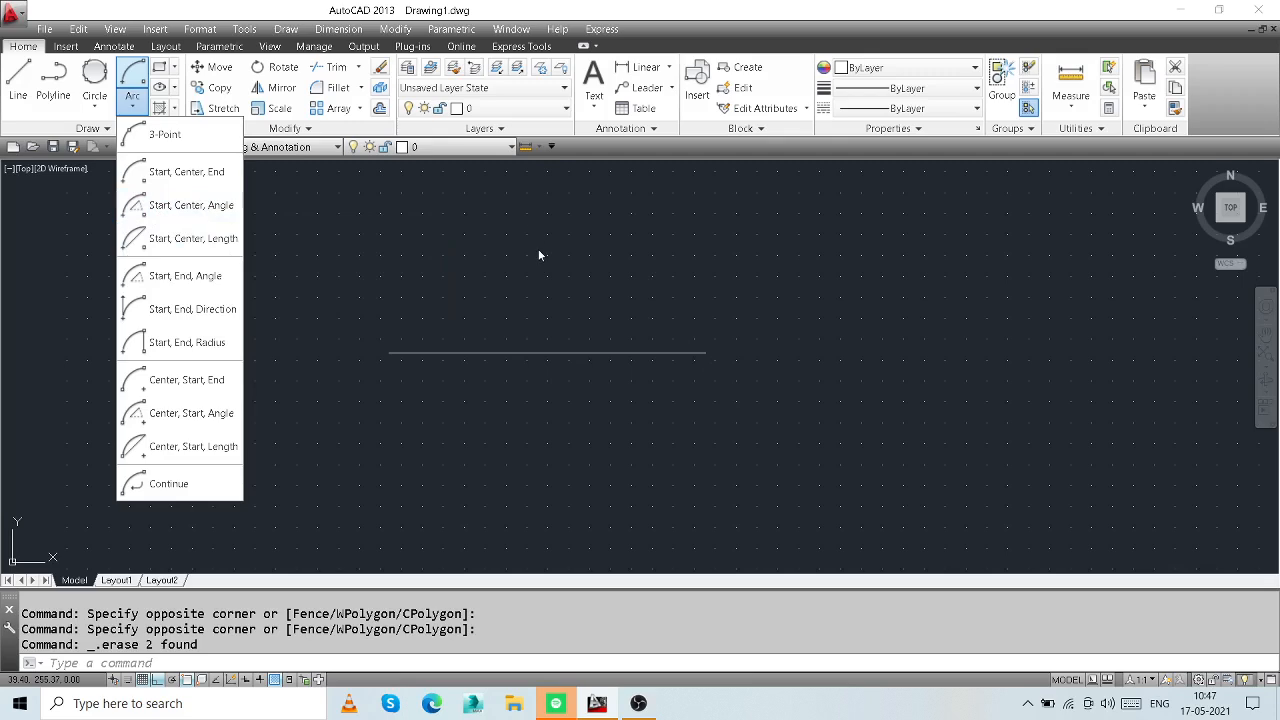
left_click(533, 297)
middle_click_drag(694, 286, 598, 359)
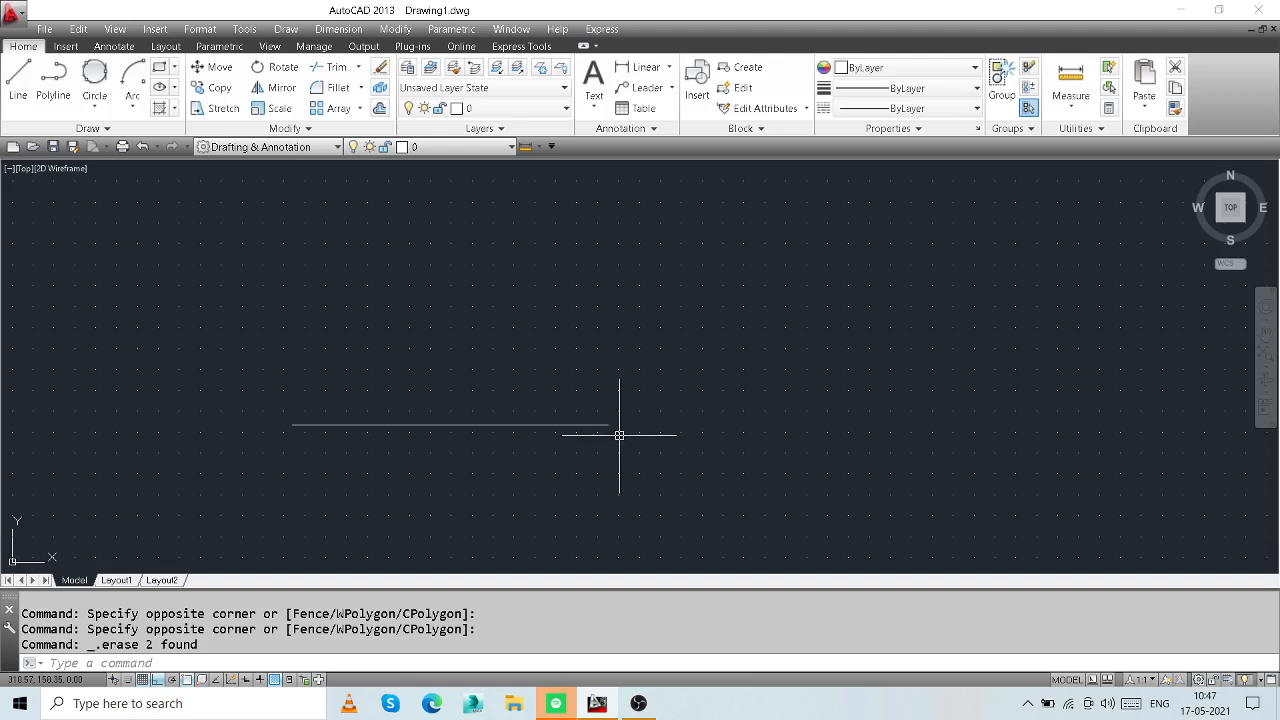
left_click(133, 104)
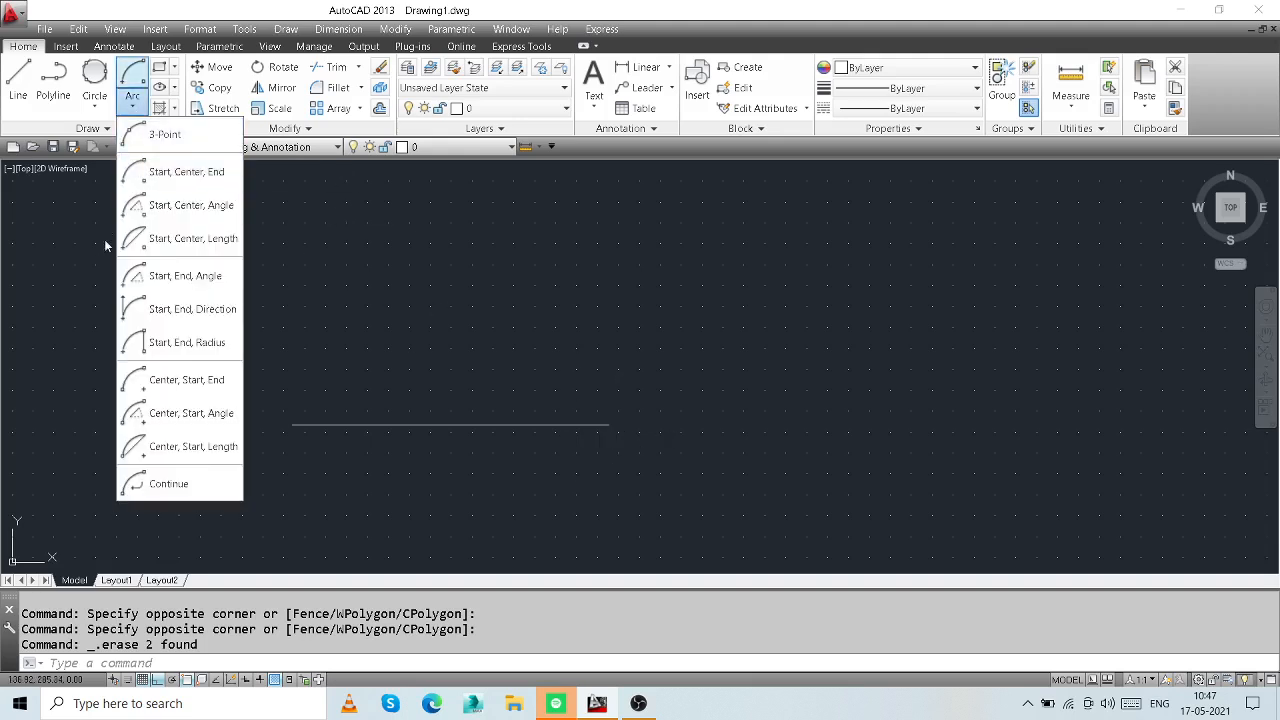
left_click(181, 212)
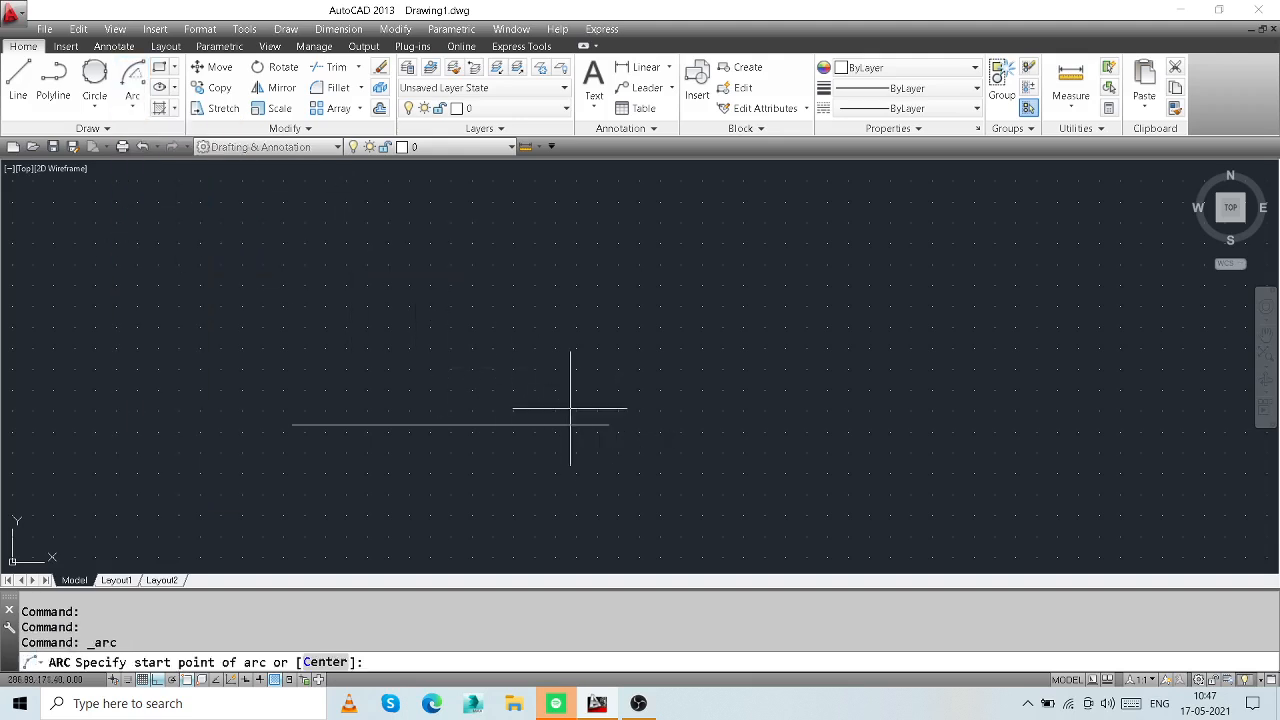
left_click(605, 425)
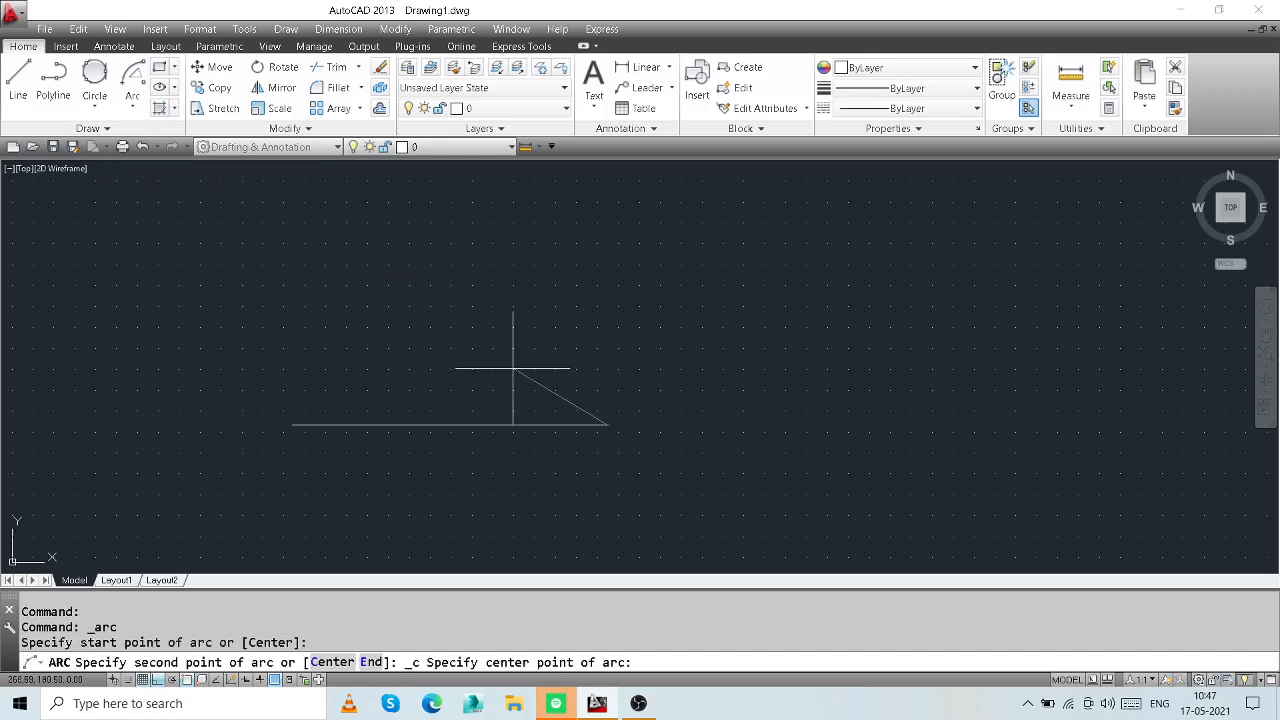
left_click(450, 427)
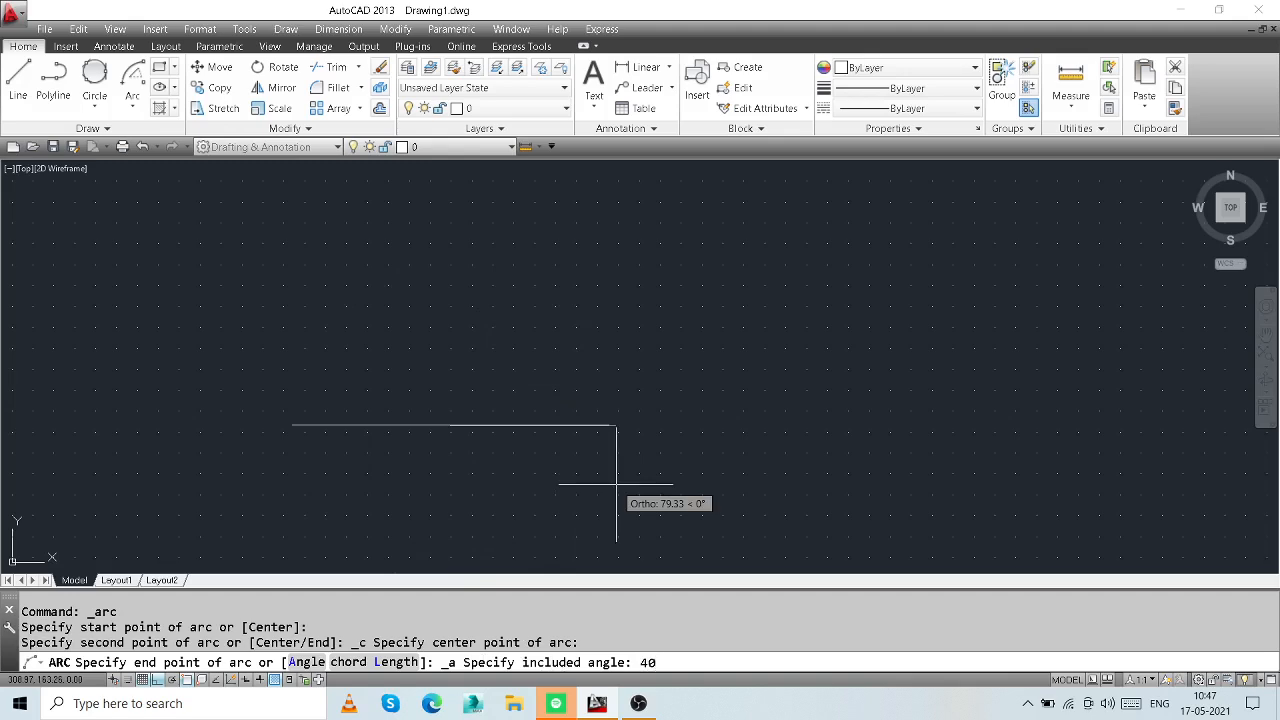
type("40")
key("Return")
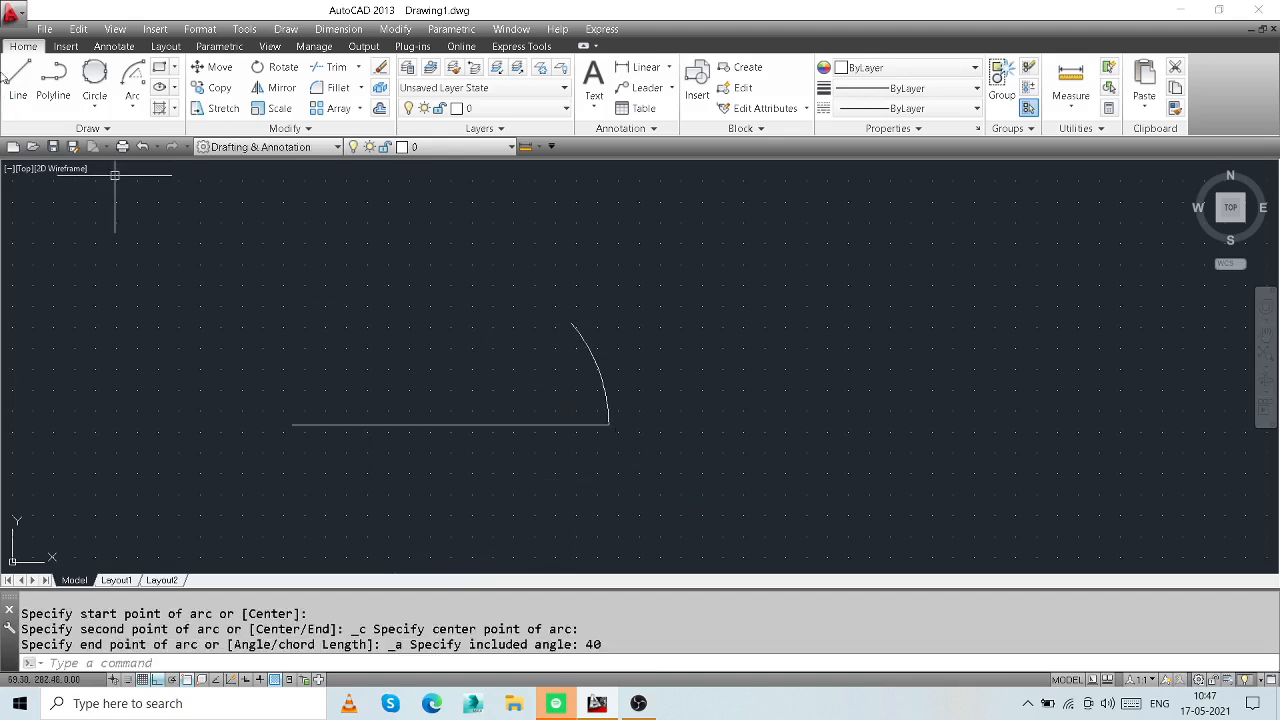
- Draw a line from the arc's upper end to the midpoint of the horizontal line
left_click(18, 80)
left_click(571, 323)
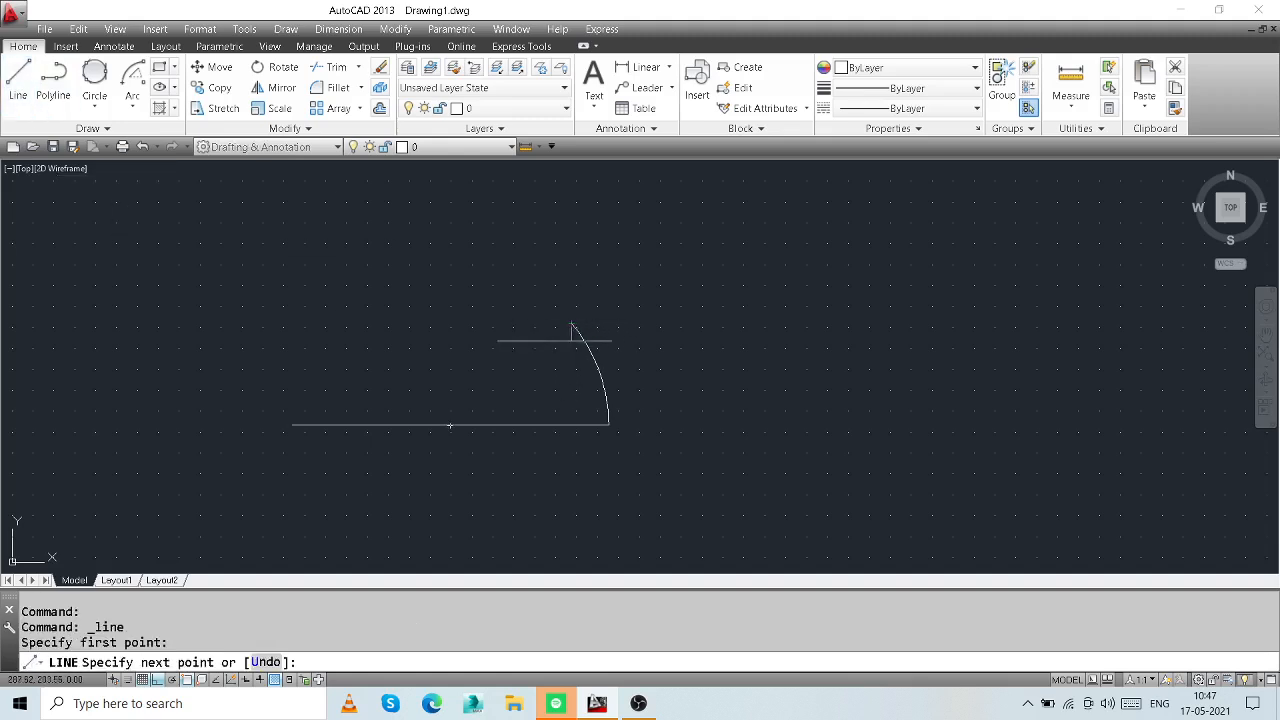
left_click(451, 425)
right_click(453, 428)
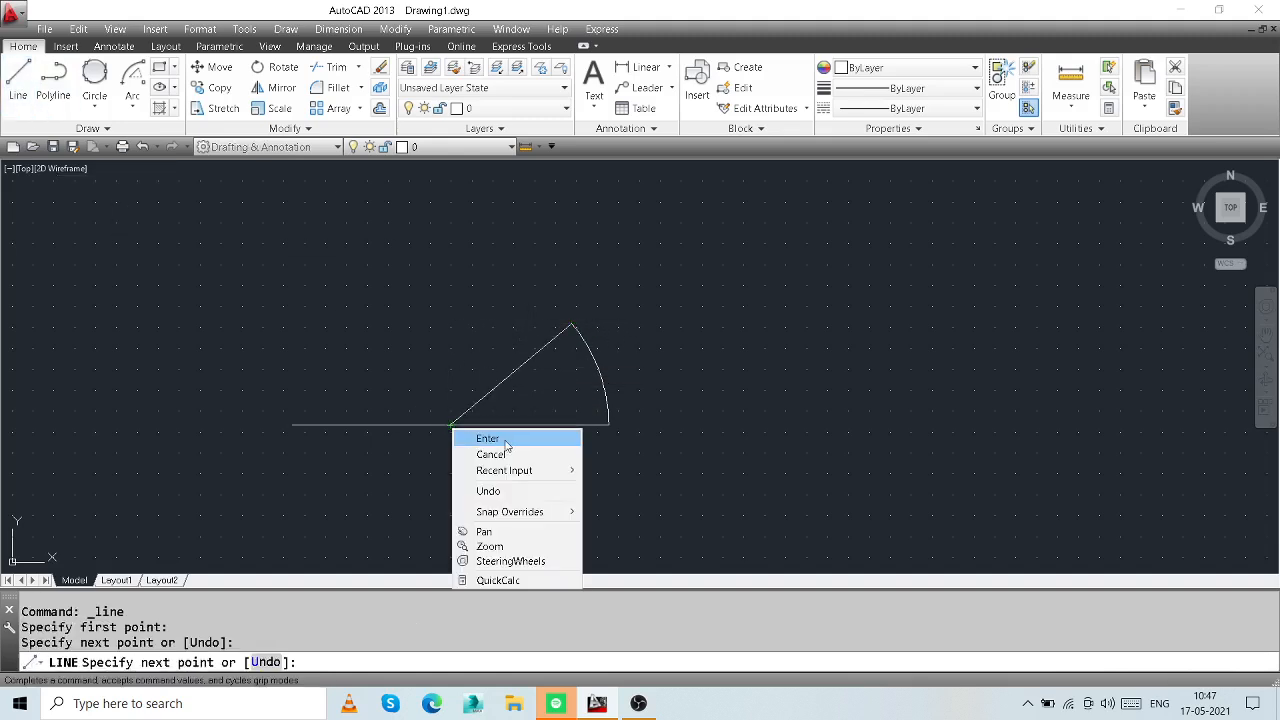
left_click(507, 441)
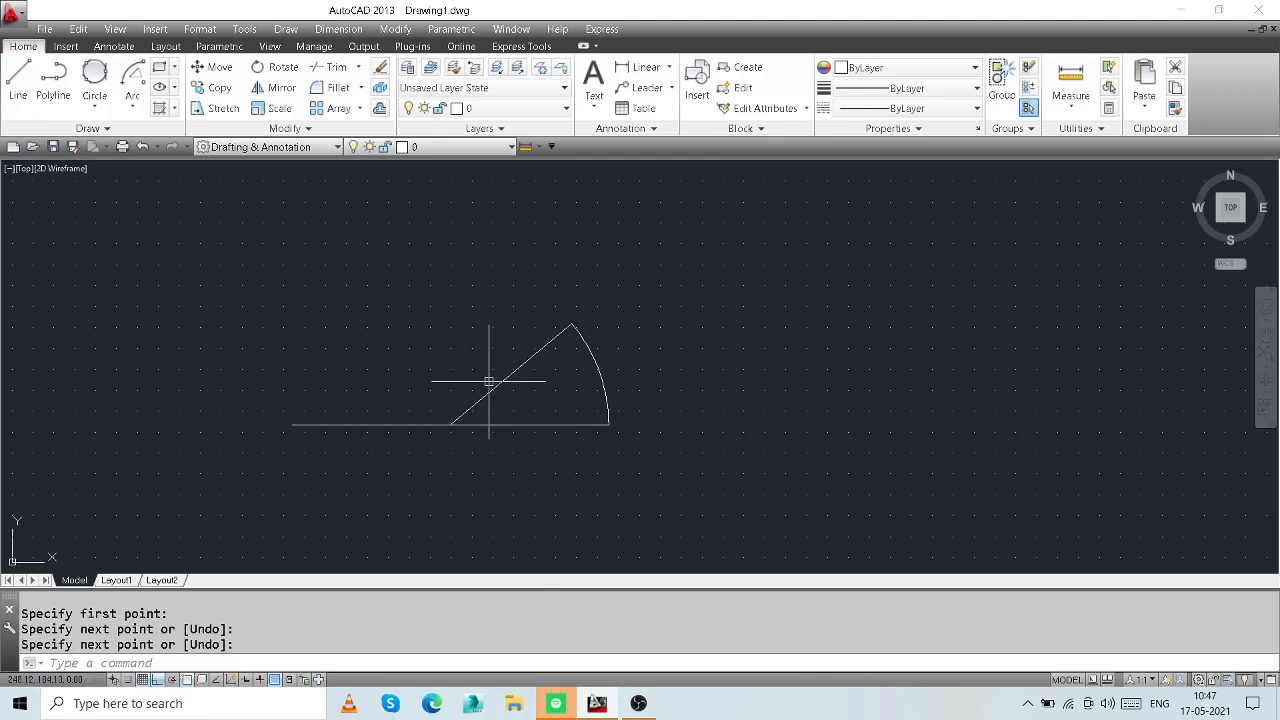
- Erase the 40-degree arc and the sloping line to its centre
left_click(628, 334)
left_click(417, 376)
key("Delete")
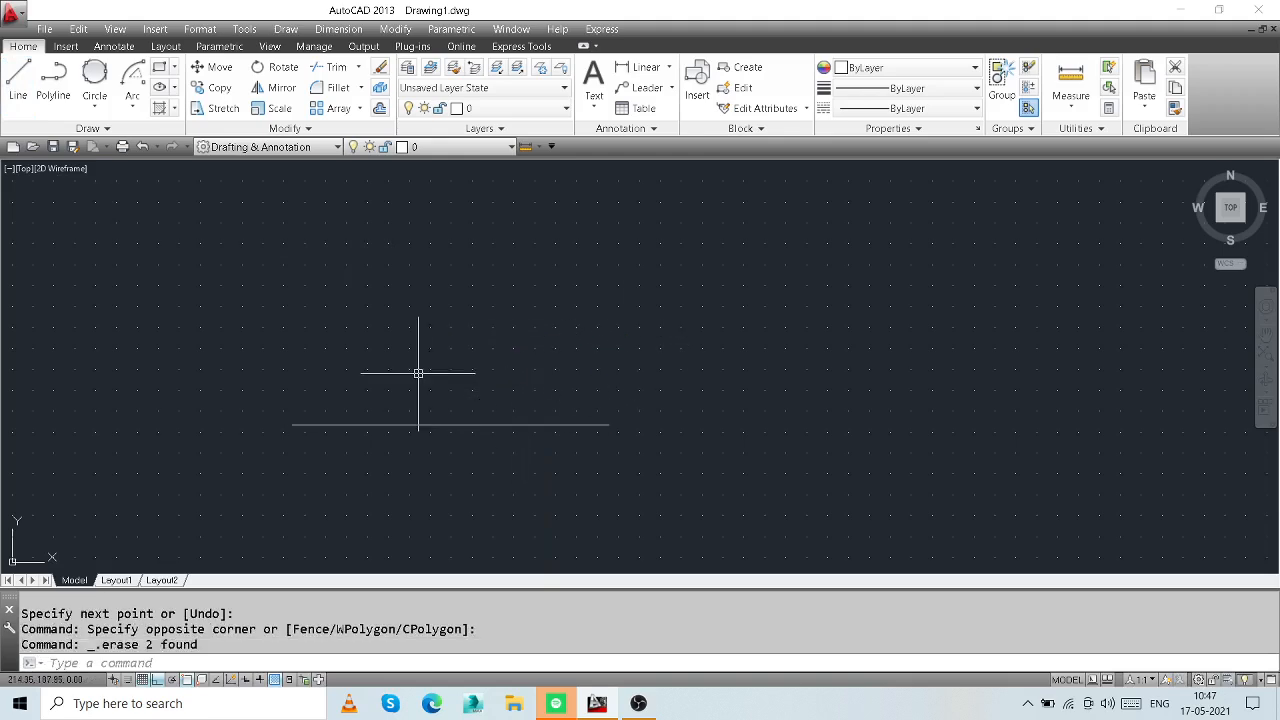
- Draw a Start, Center, Length arc from the line's right end, centred on its midpoint, with a chord length of 60
left_click(133, 104)
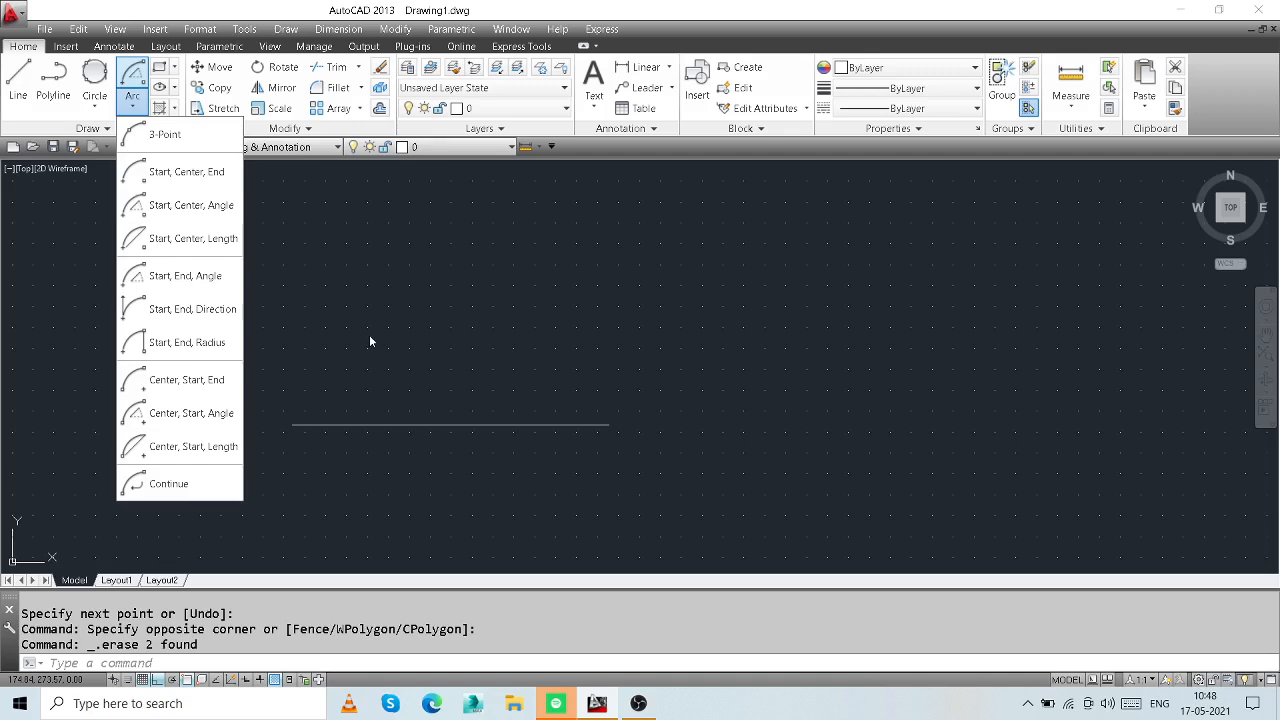
left_click(185, 240)
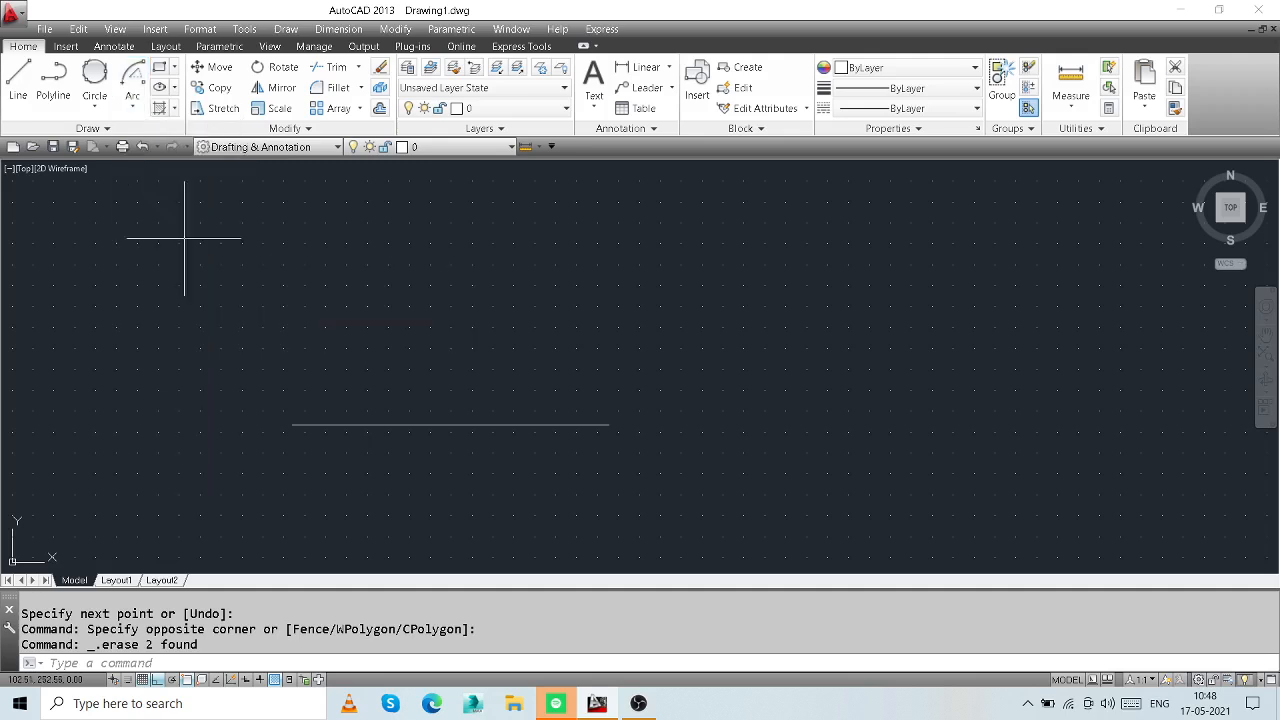
left_click(609, 425)
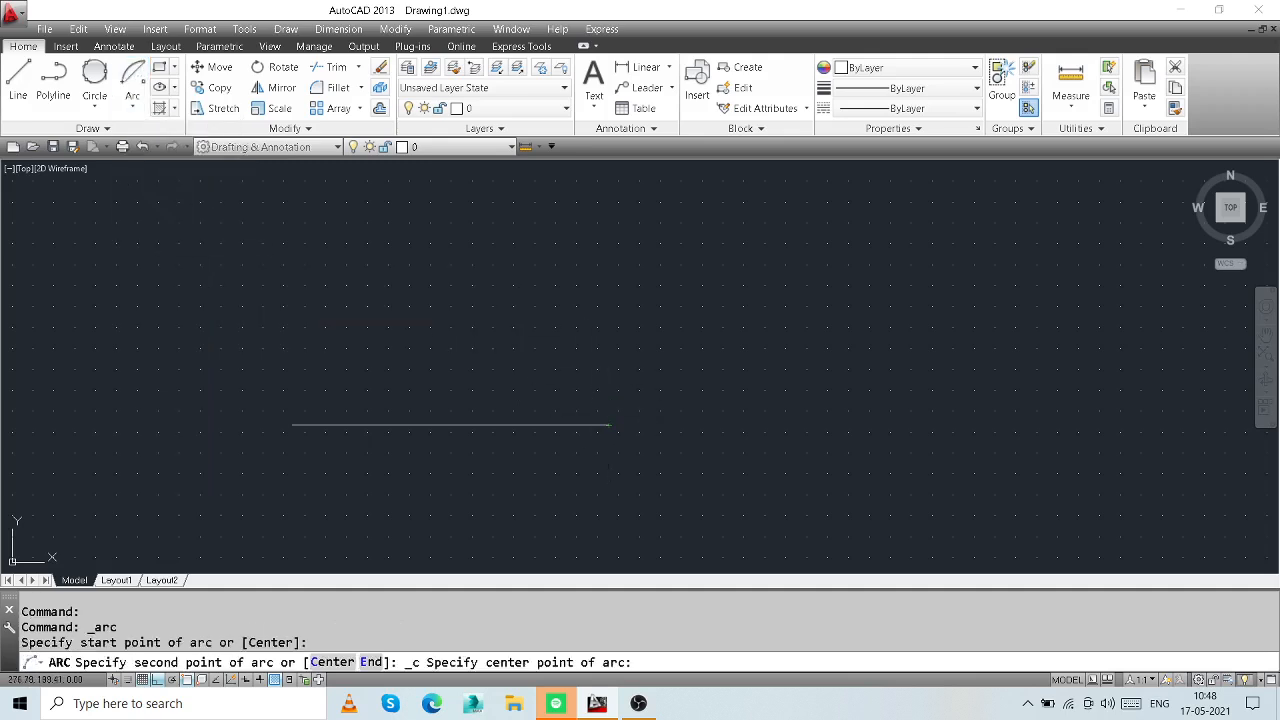
left_click(450, 425)
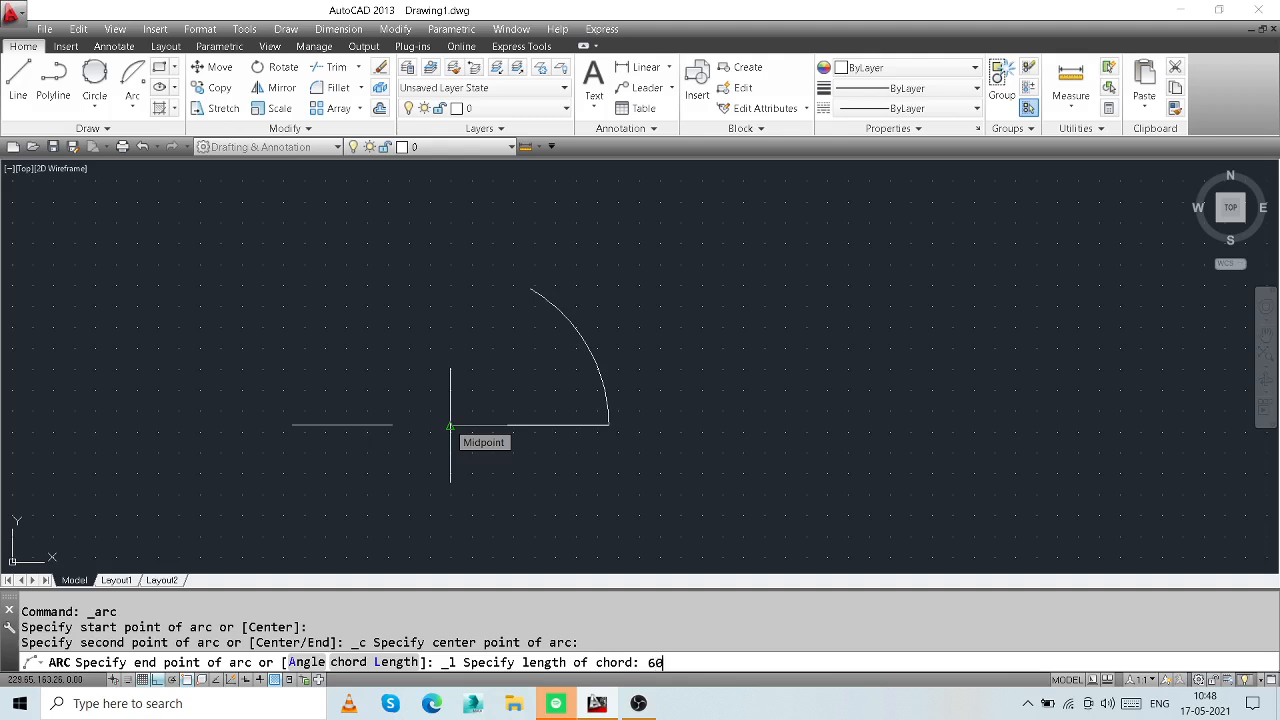
key("Return")
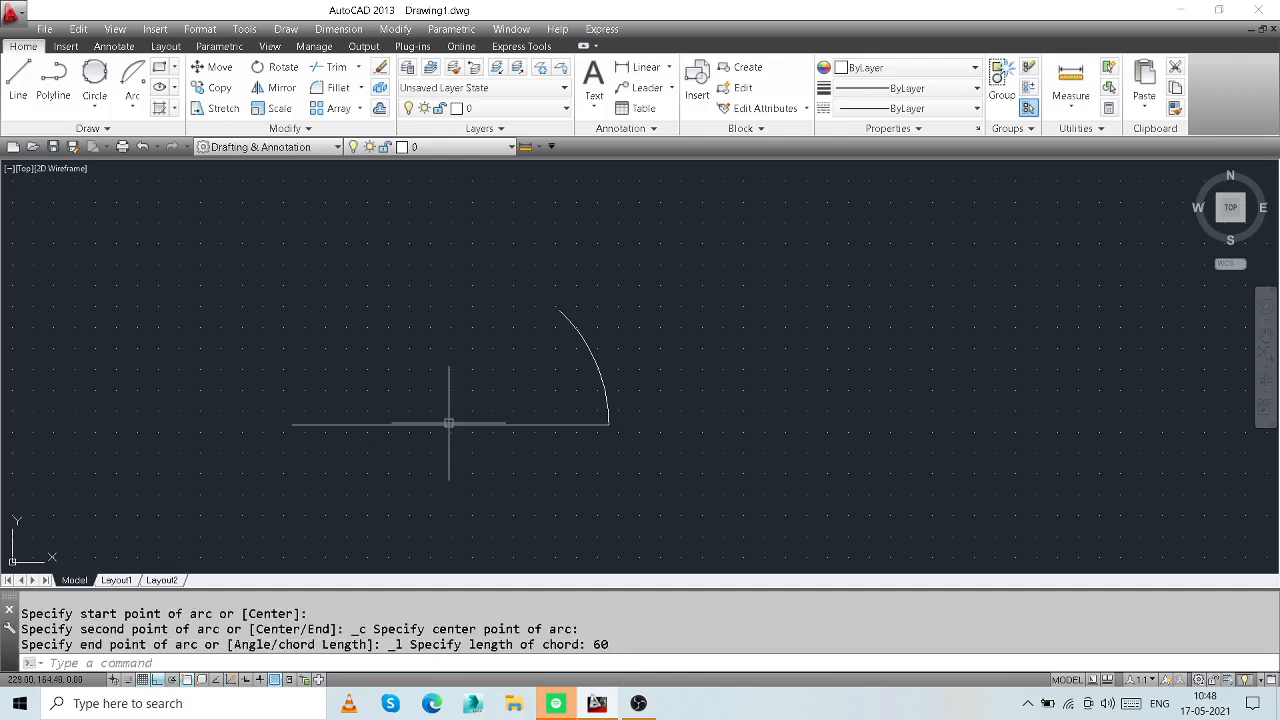
- Draw the chord as a line from the arc's upper end to the right end of the horizontal line
left_click(17, 92)
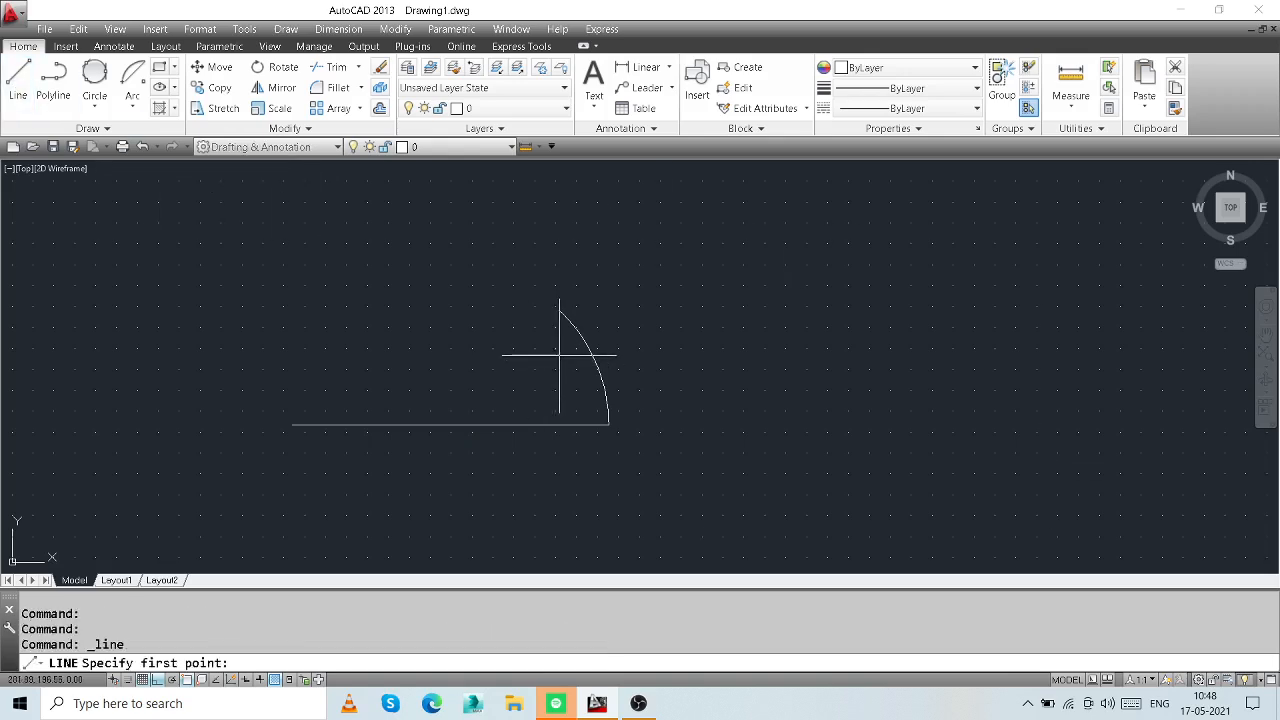
left_click(558, 310)
left_click(608, 424)
right_click(609, 426)
left_click(640, 442)
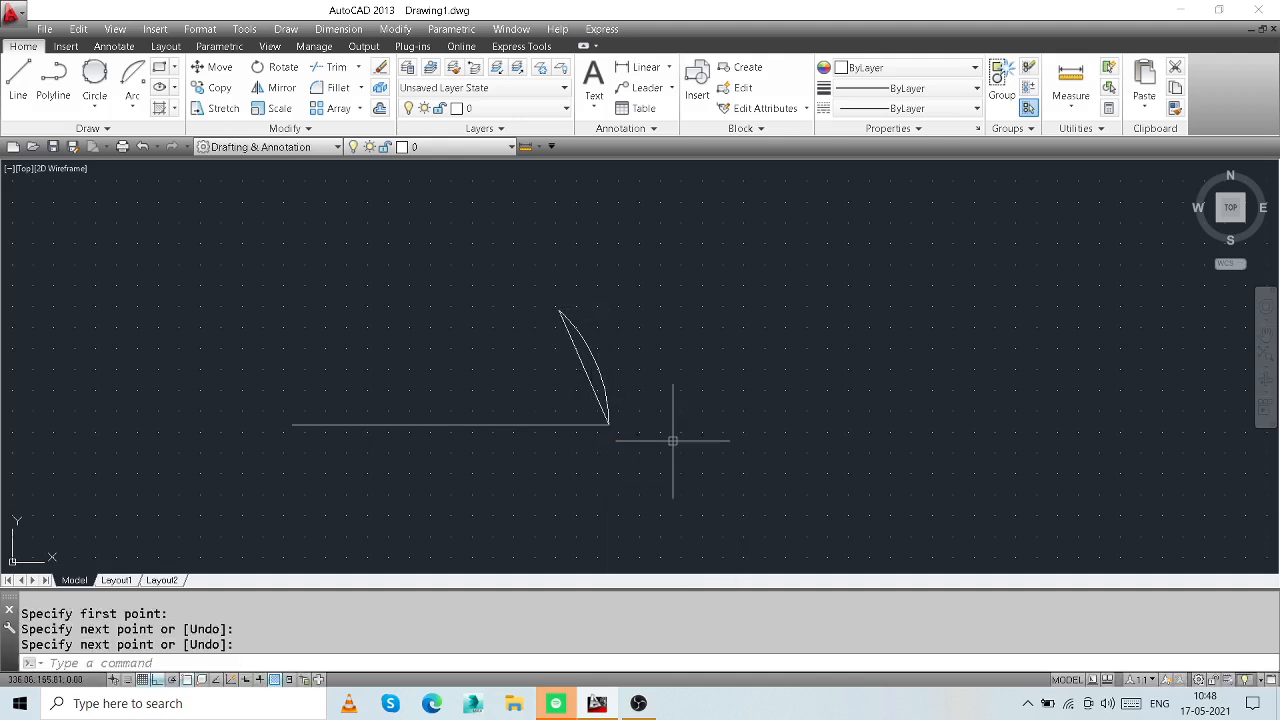
- Erase the 60-unit chord-length arc and its chord line, keeping the horizontal line
left_click_drag(638, 333, 521, 378)
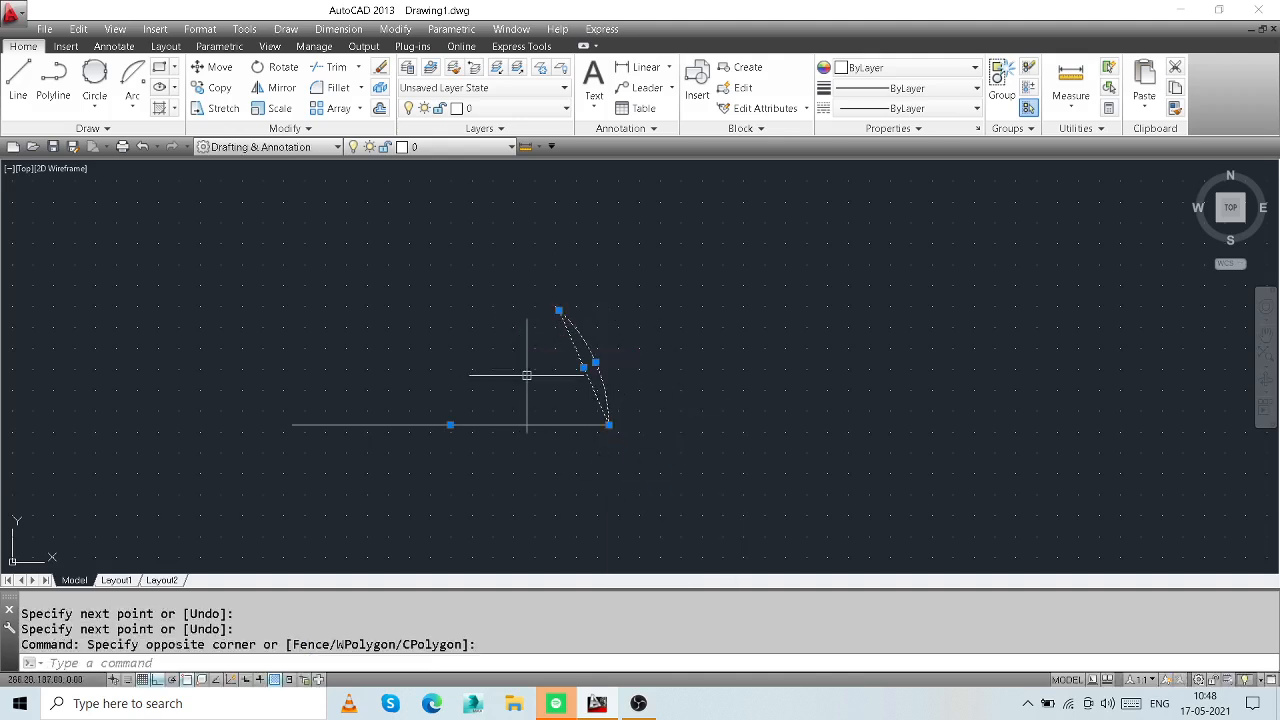
key("Delete")
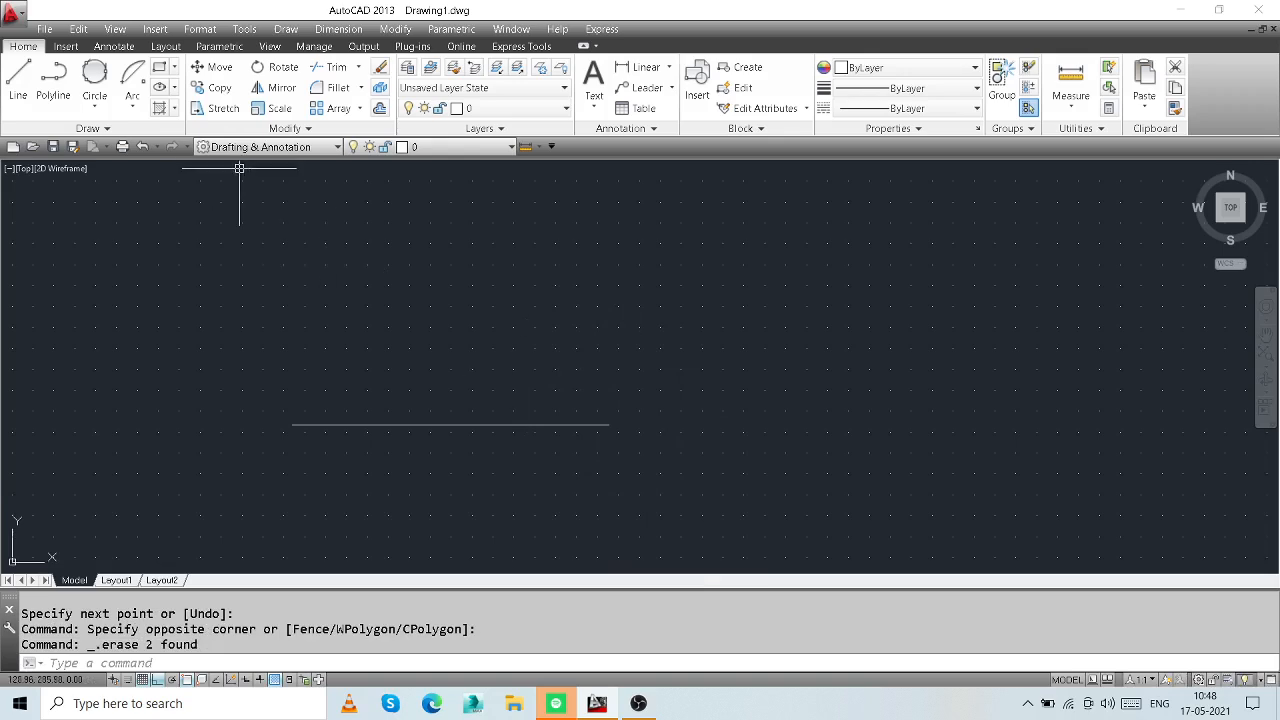
- Draw a Start, End, Angle arc from the horizontal line's right end to its left end with an included angle of 60
left_click(132, 106)
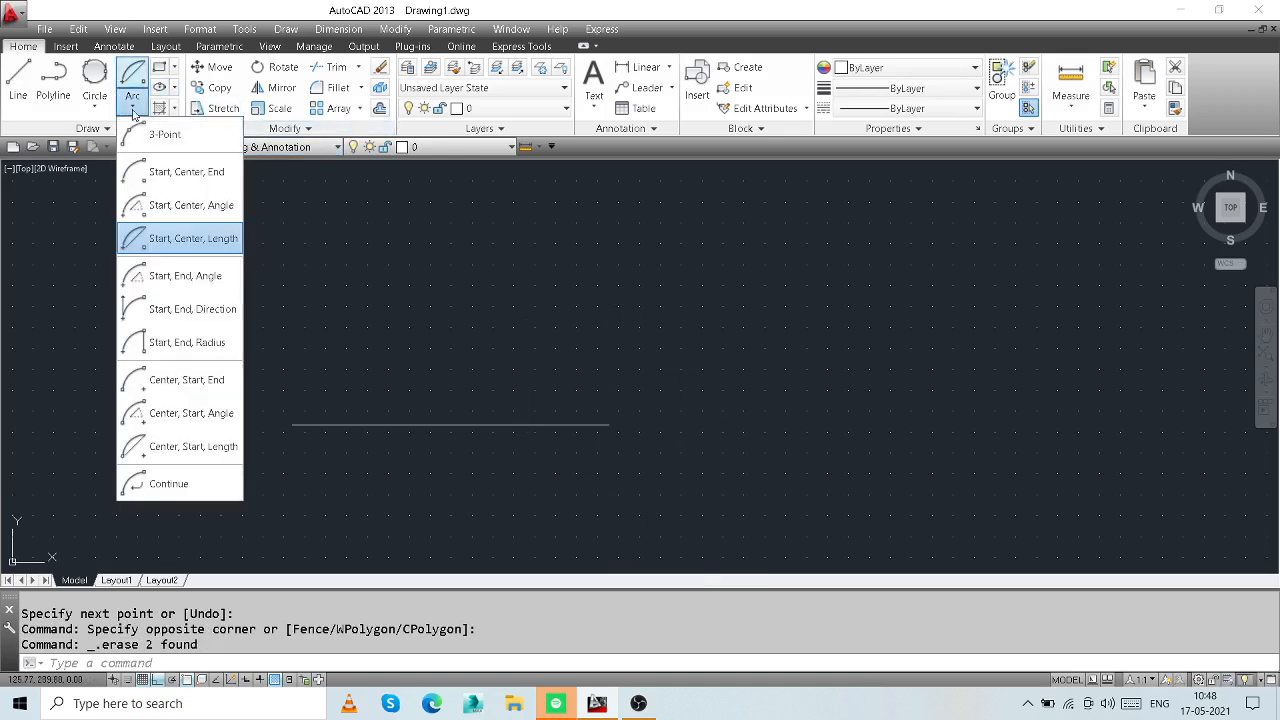
left_click(187, 279)
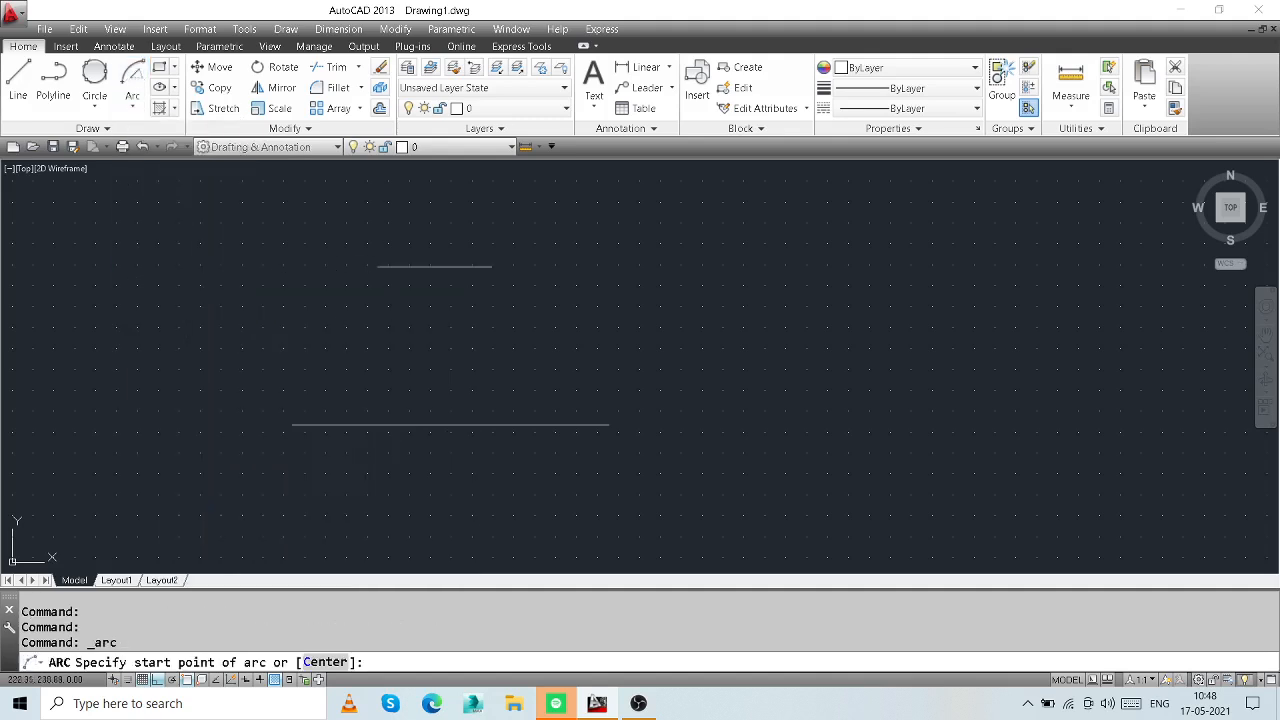
left_click(609, 425)
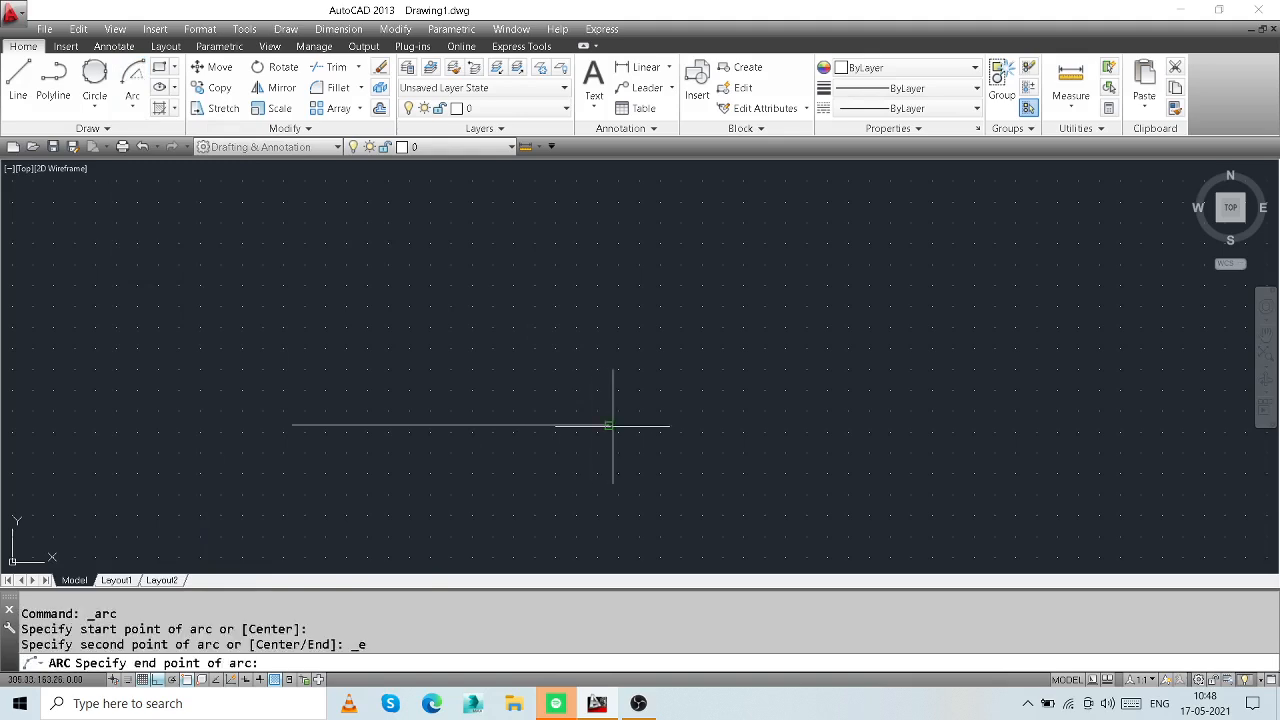
left_click(292, 425)
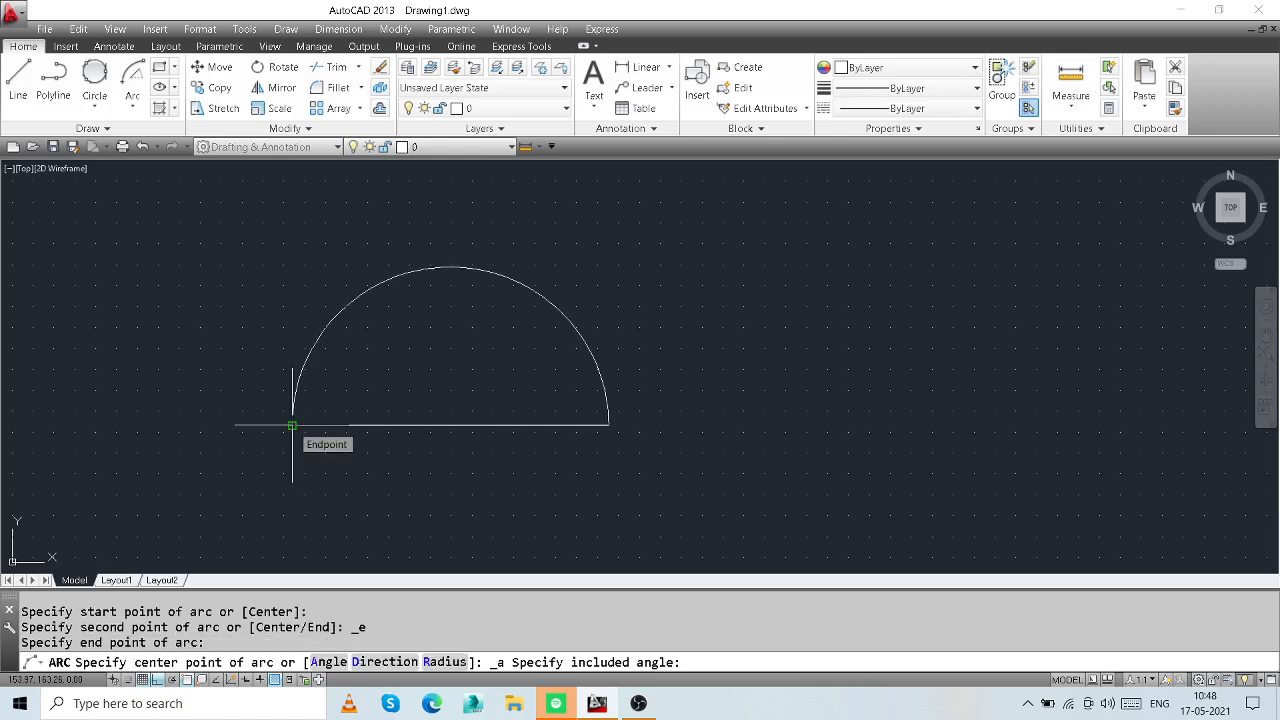
key("Return")
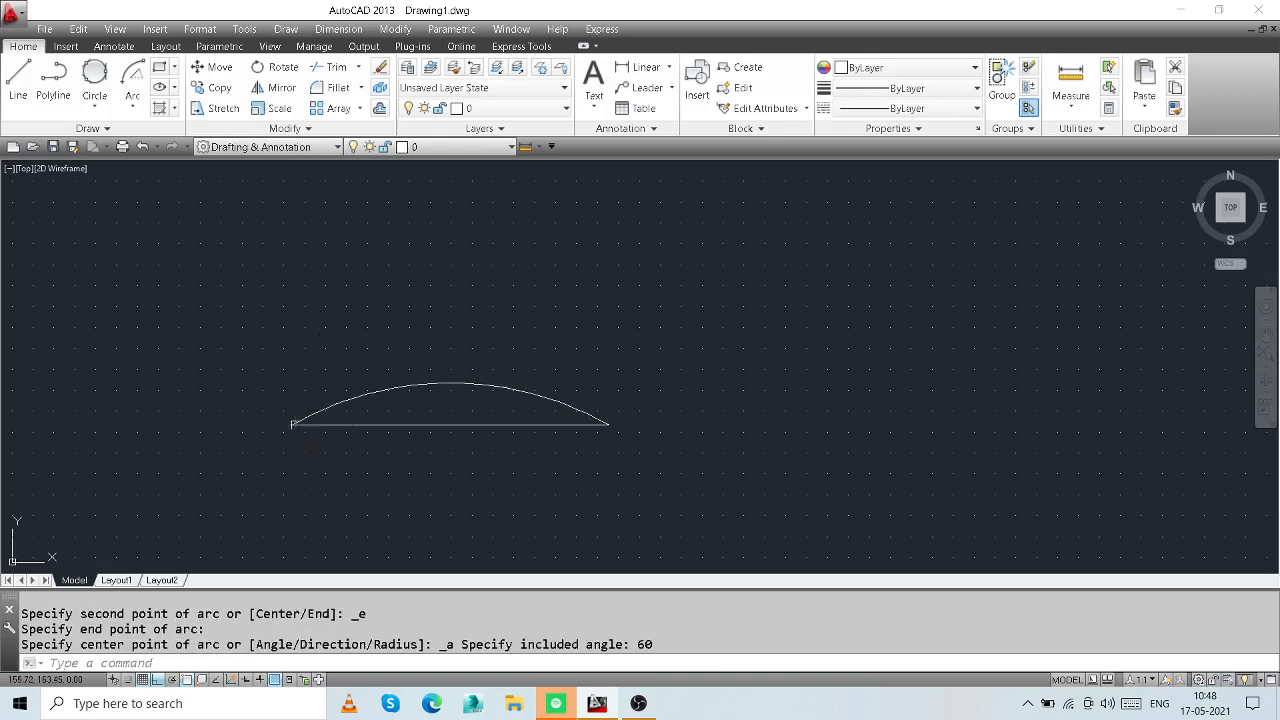
- Draw two connected lines from the arc's right end to its center point and on to its left end
middle_click_drag(591, 418, 714, 254)
scroll(714, 255, "down", 2)
left_click(18, 80)
left_click(709, 258)
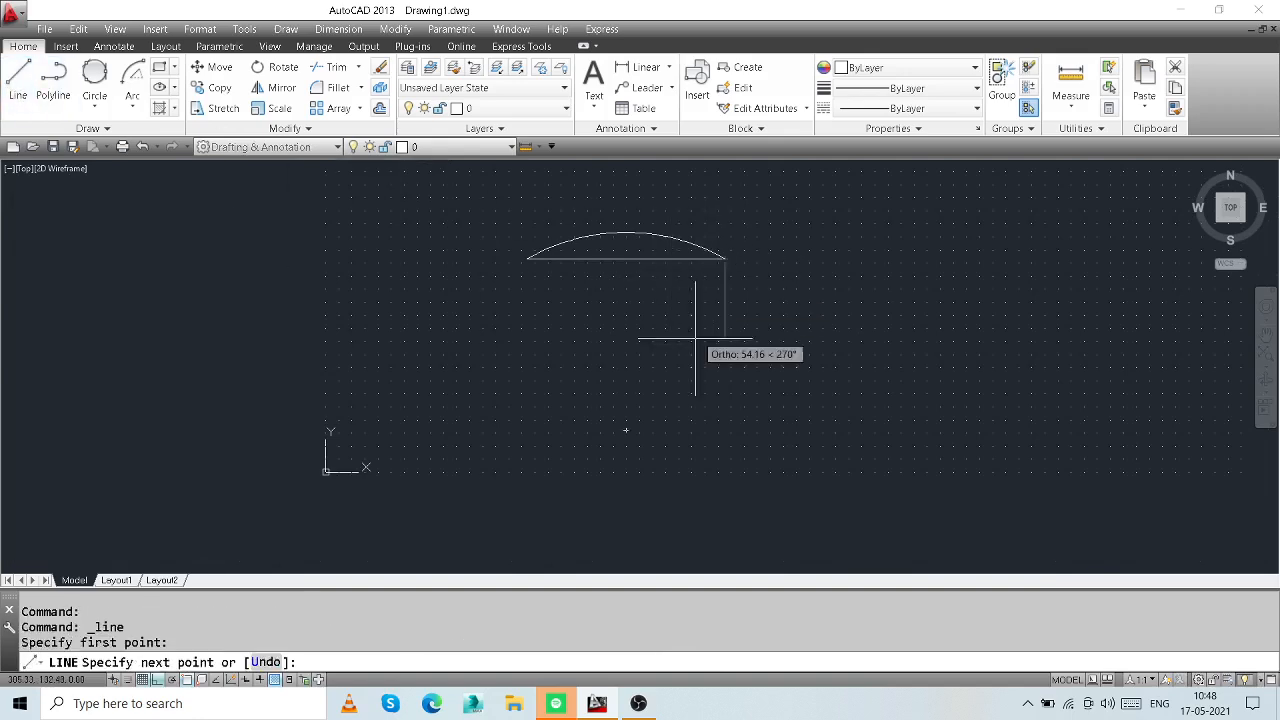
left_click(626, 430)
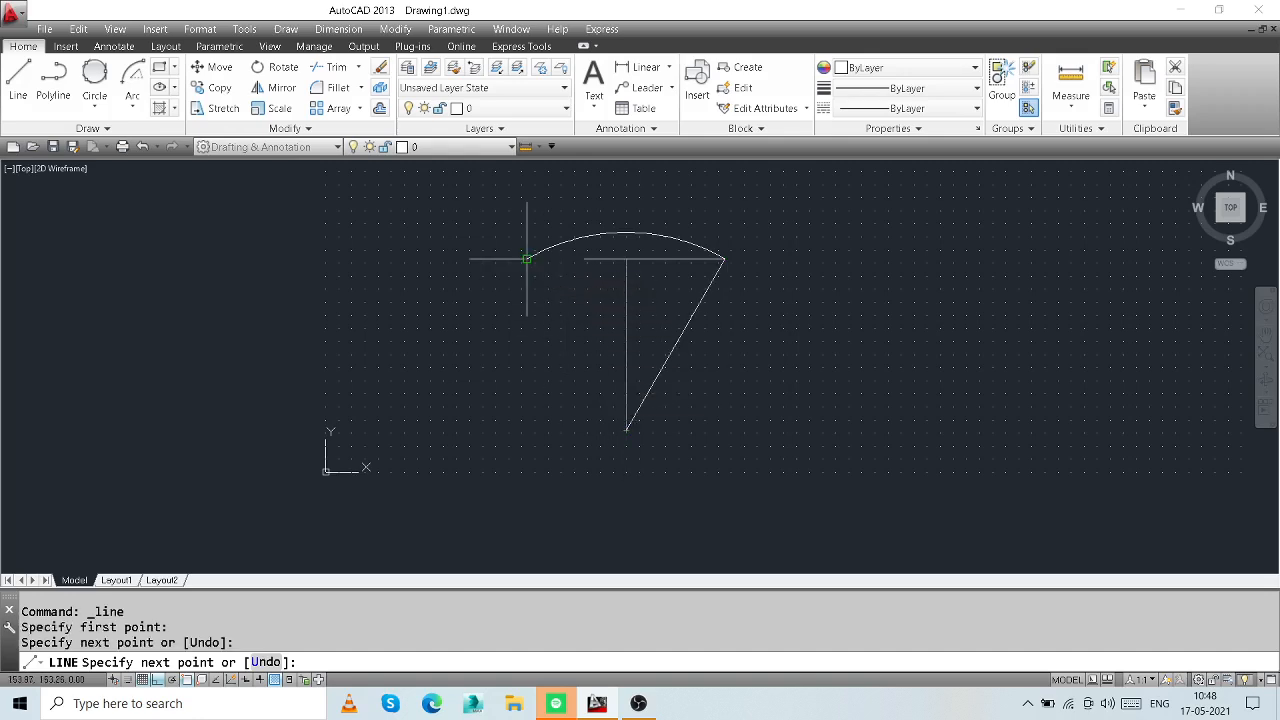
left_click(527, 259)
right_click(528, 258)
left_click(556, 266)
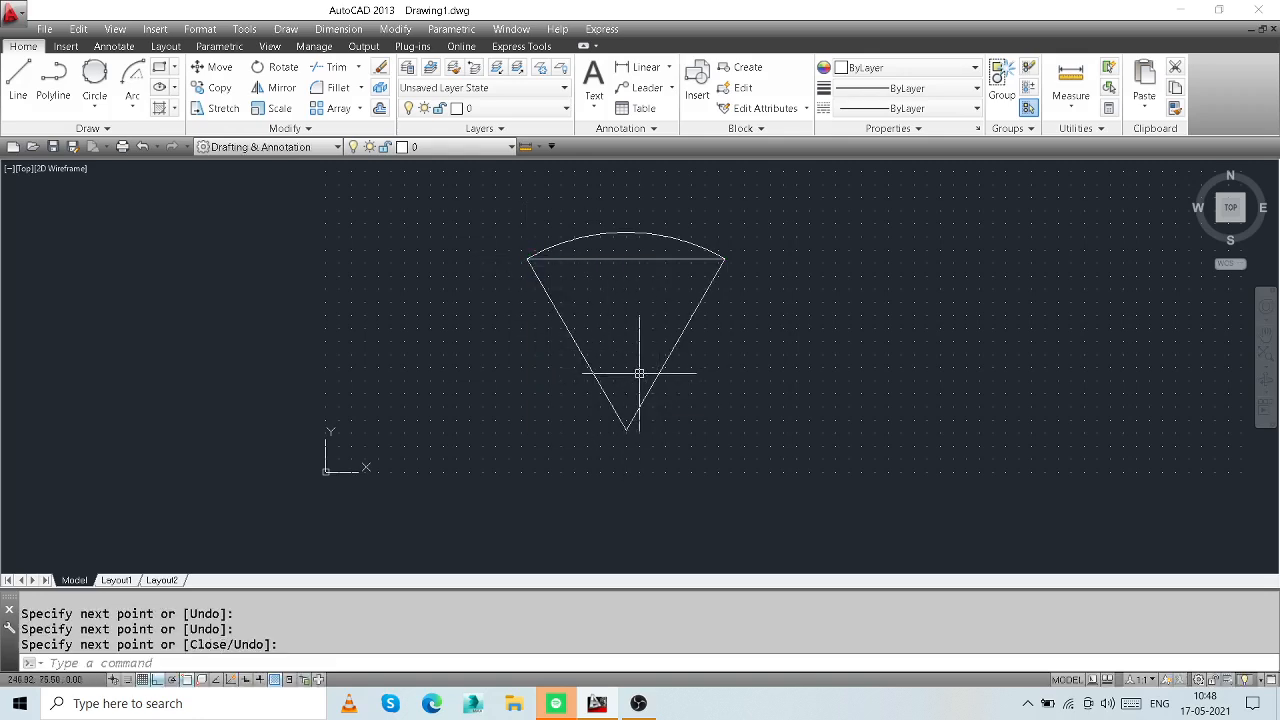
- Erase the two radius lines and the 60-degree arc, keeping only the horizontal line
left_click(727, 388)
left_click(499, 480)
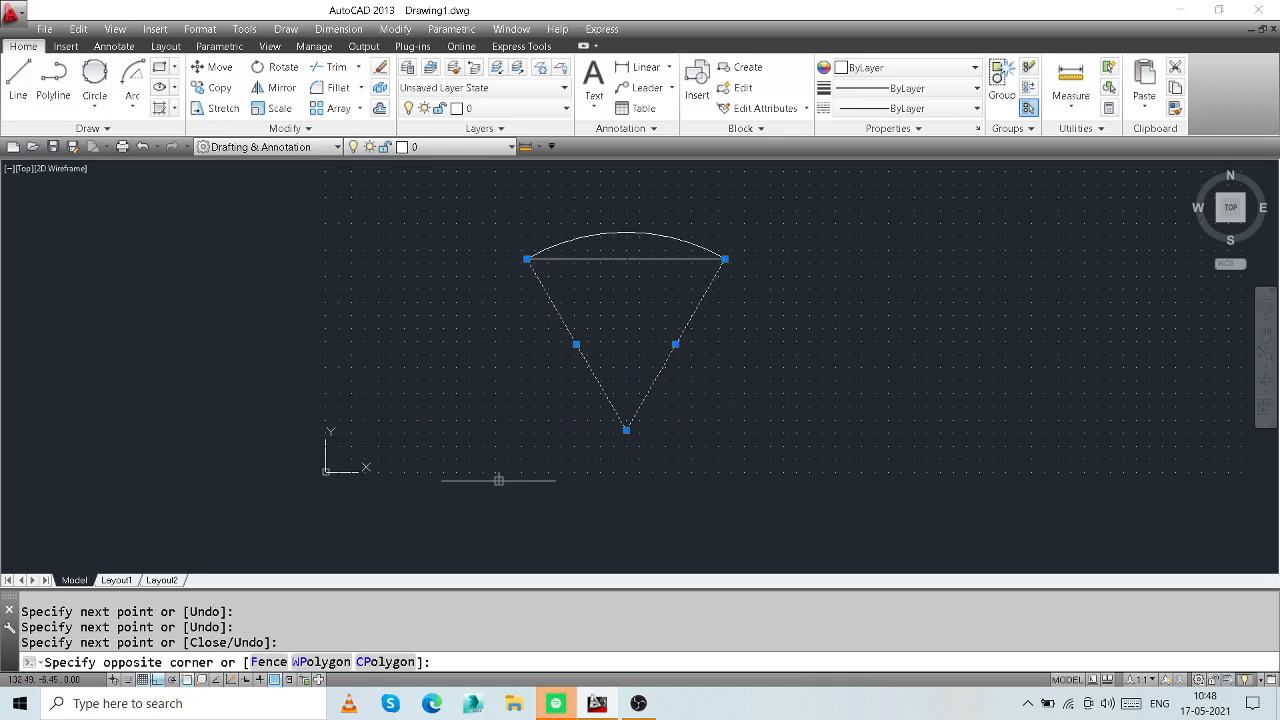
key("Delete")
middle_click_drag(628, 257, 514, 357)
left_click(518, 331)
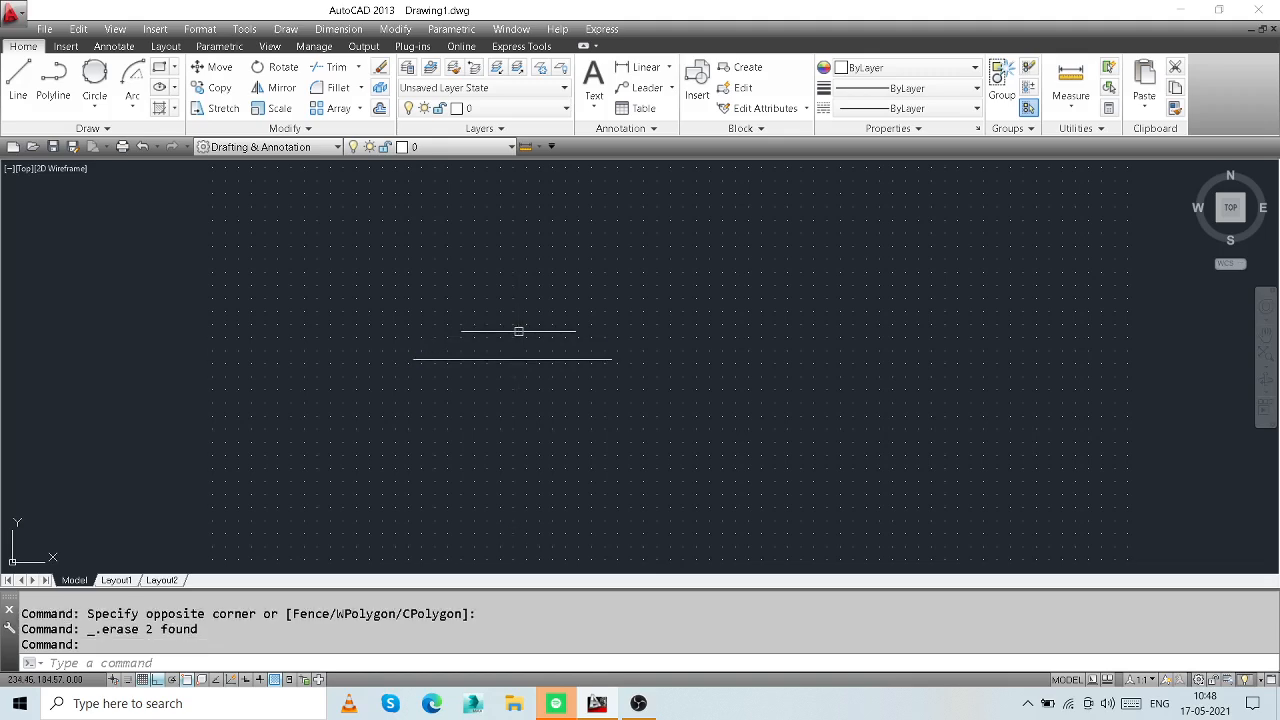
key("Delete")
- With Ortho off, draw two connected lines from the horizontal line's left end to an apex about 45 units above it and on to its right end
left_click(132, 100)
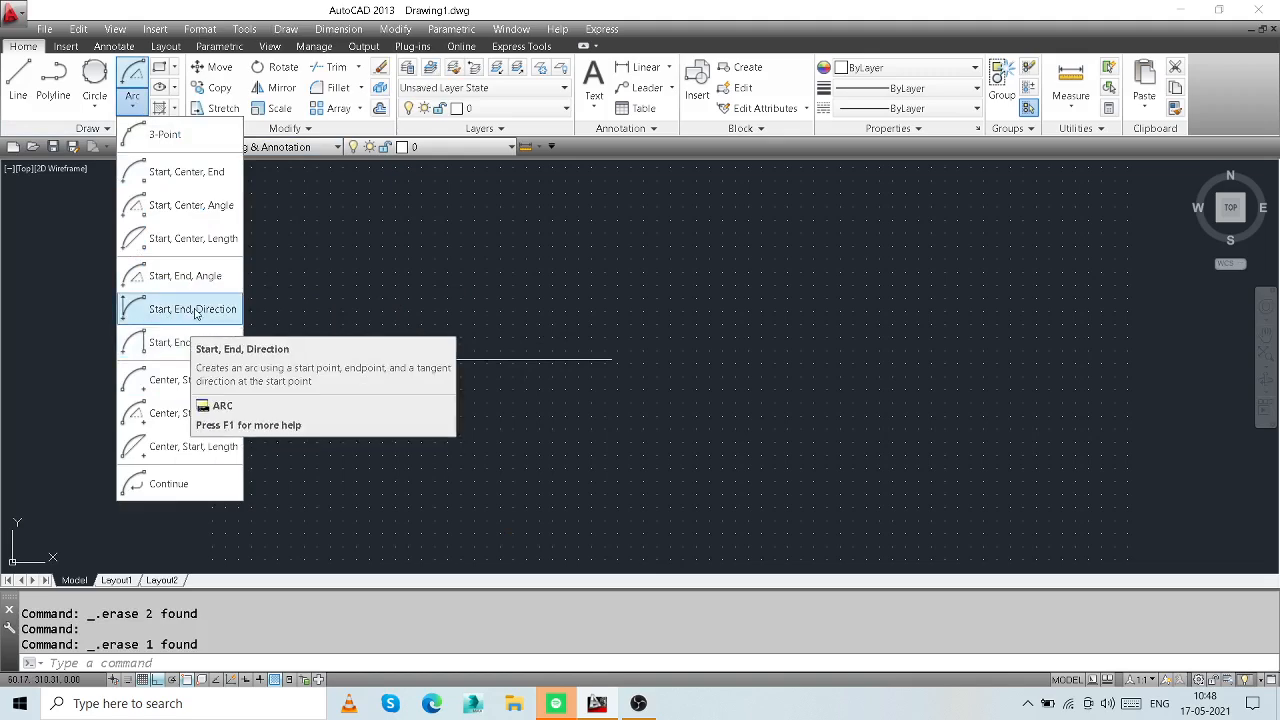
scroll(494, 306, "up", 3)
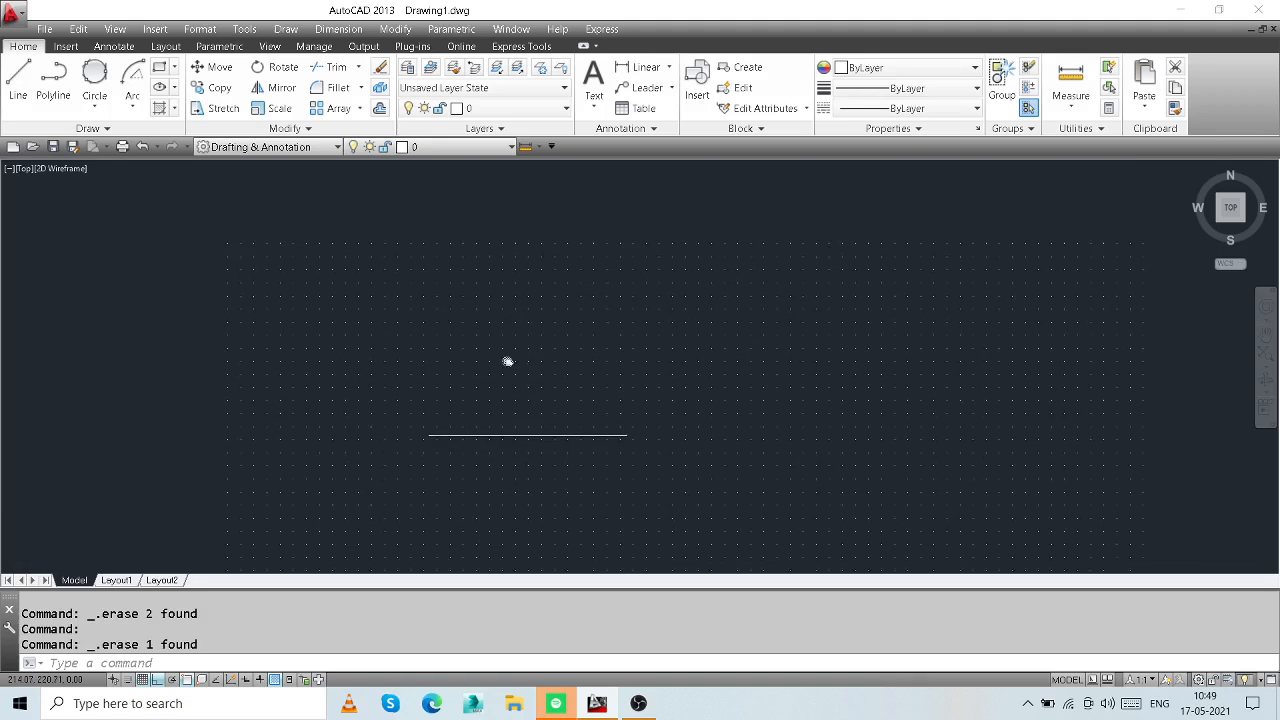
left_click(18, 82)
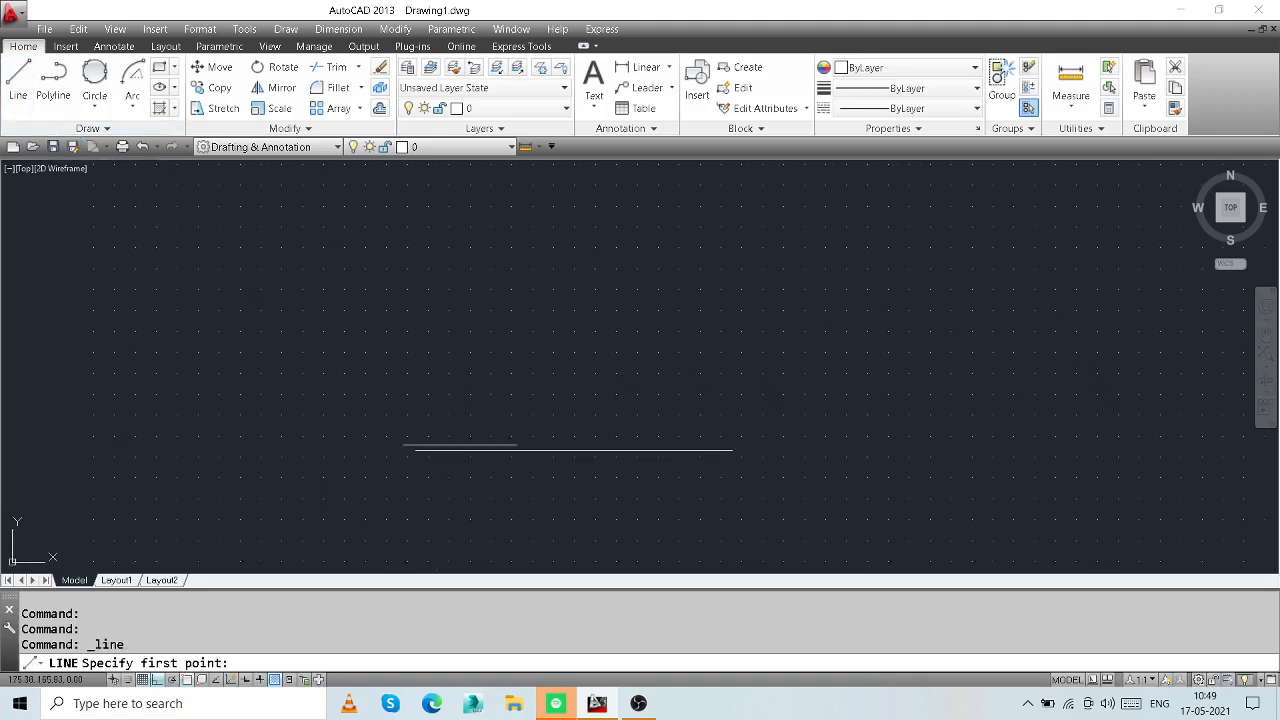
left_click(416, 449)
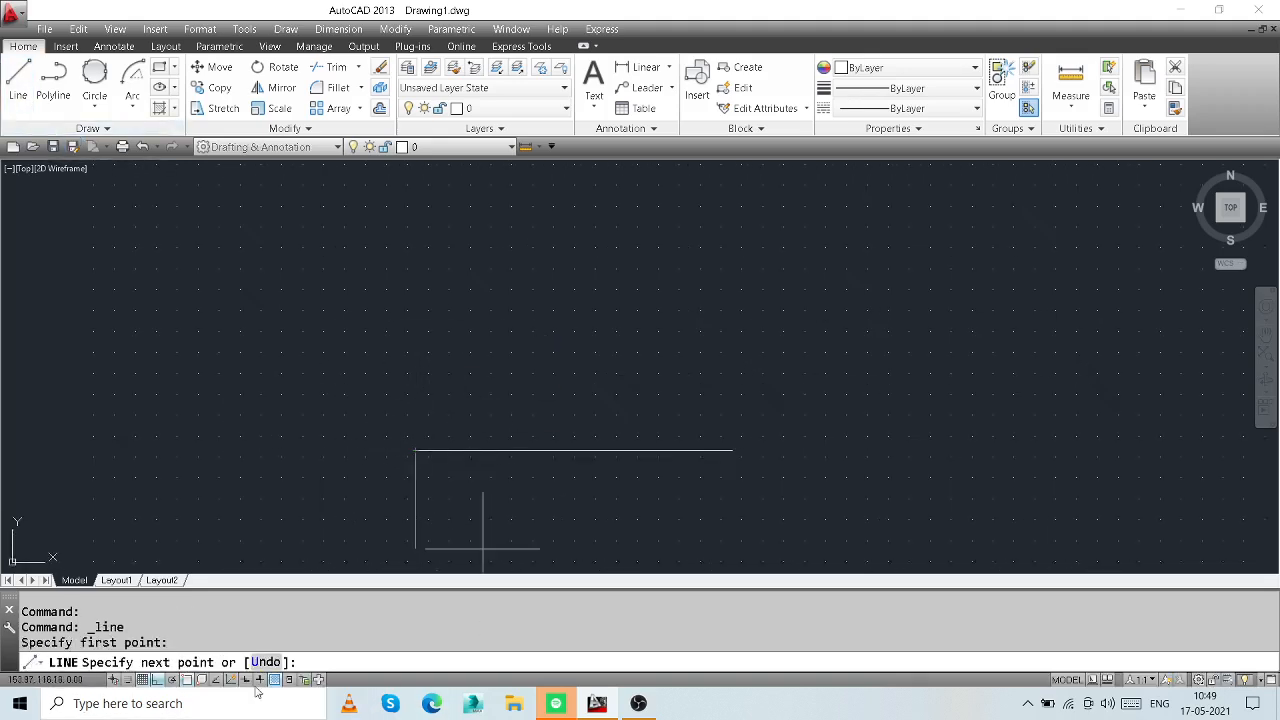
left_click(171, 680)
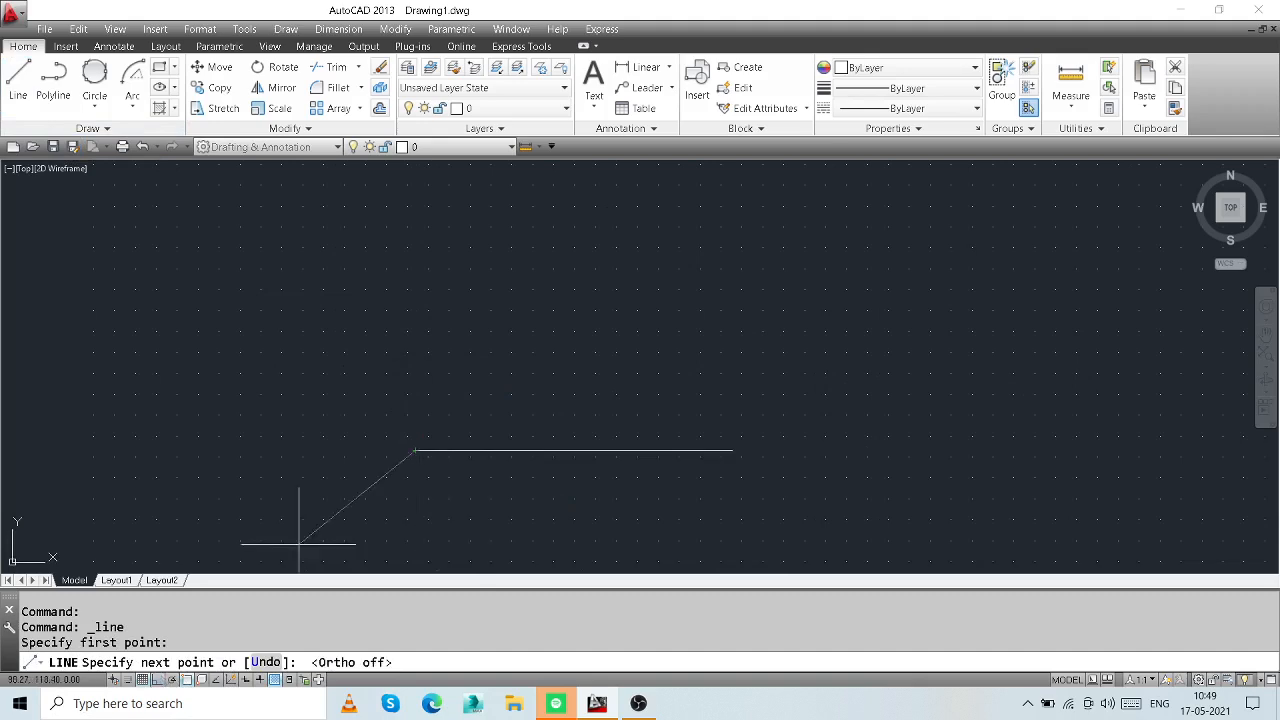
left_click(466, 354)
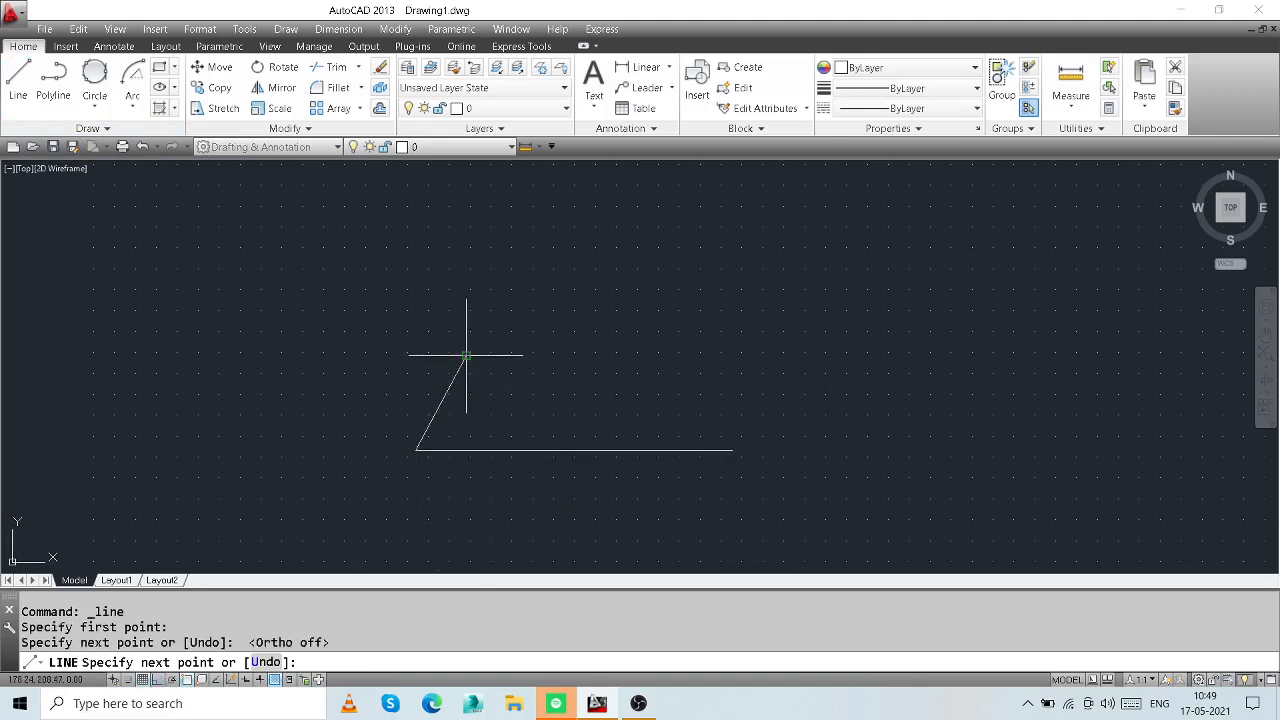
left_click(732, 450)
right_click(800, 374)
left_click(866, 387)
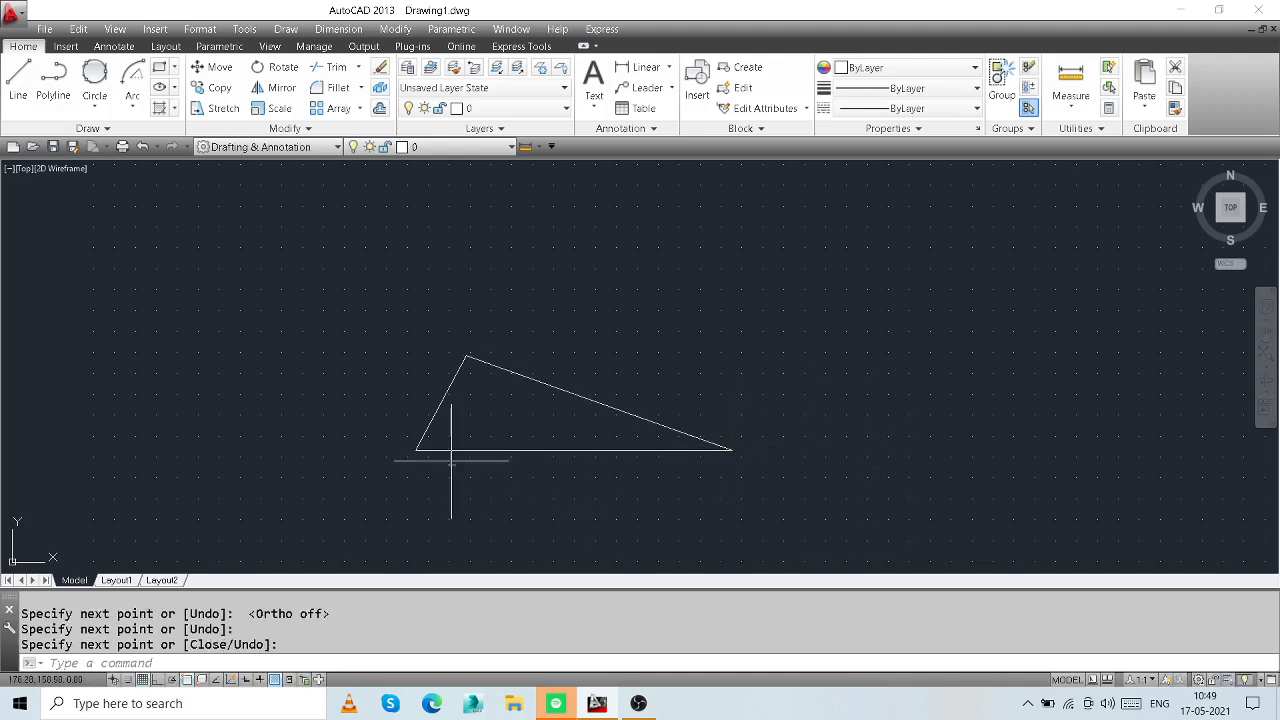
- Draw a Start, End, Direction arc from the horizontal line's left end to its right end, tangent to the short sloping line
left_click(649, 450)
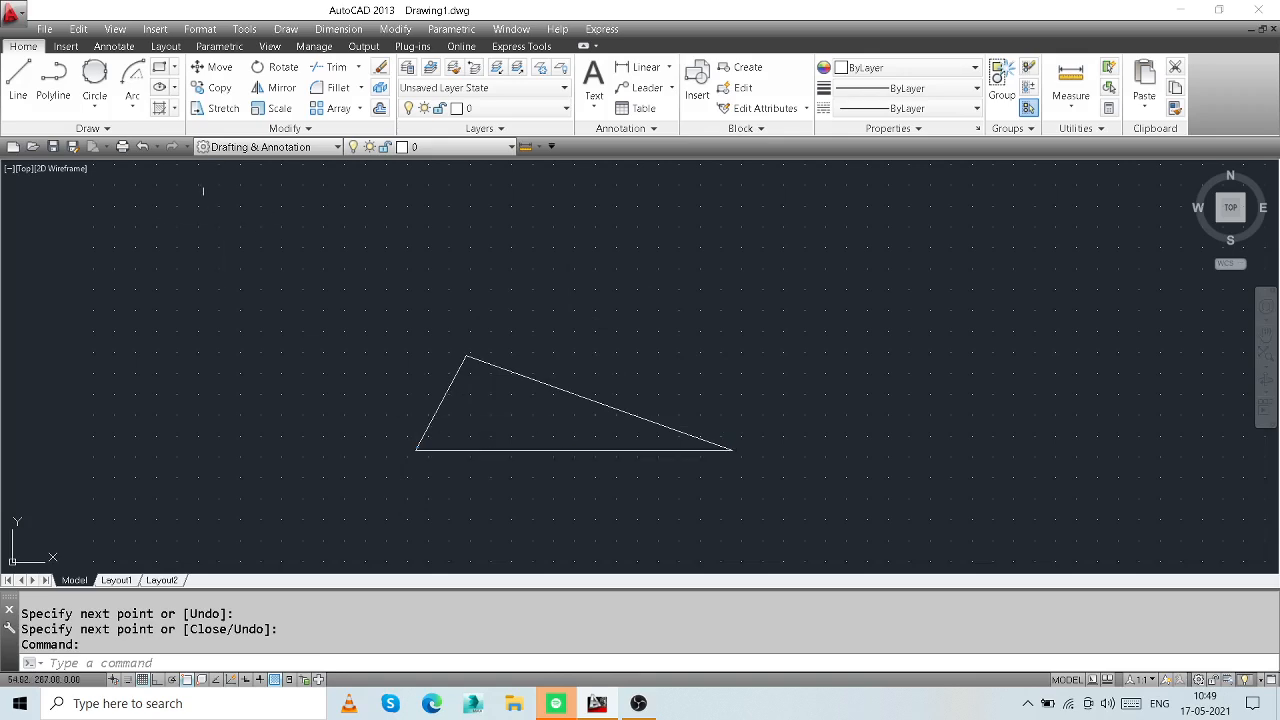
key("Escape")
left_click(132, 104)
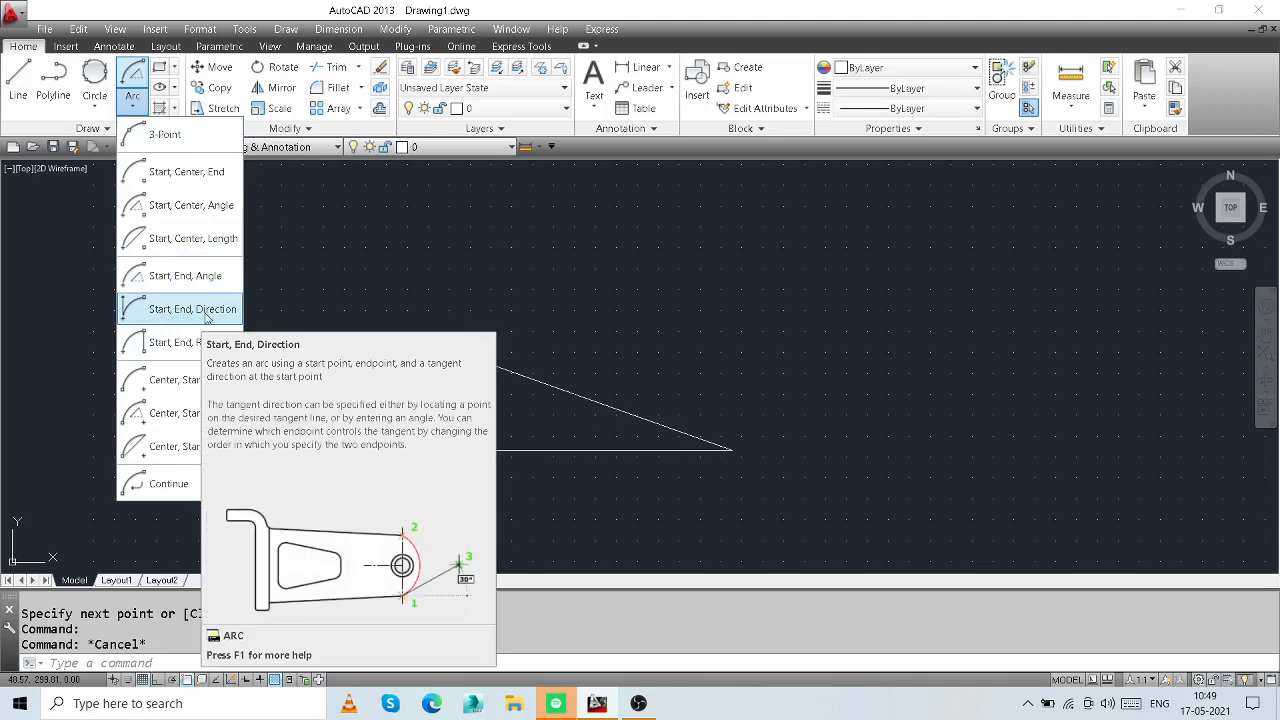
left_click(176, 310)
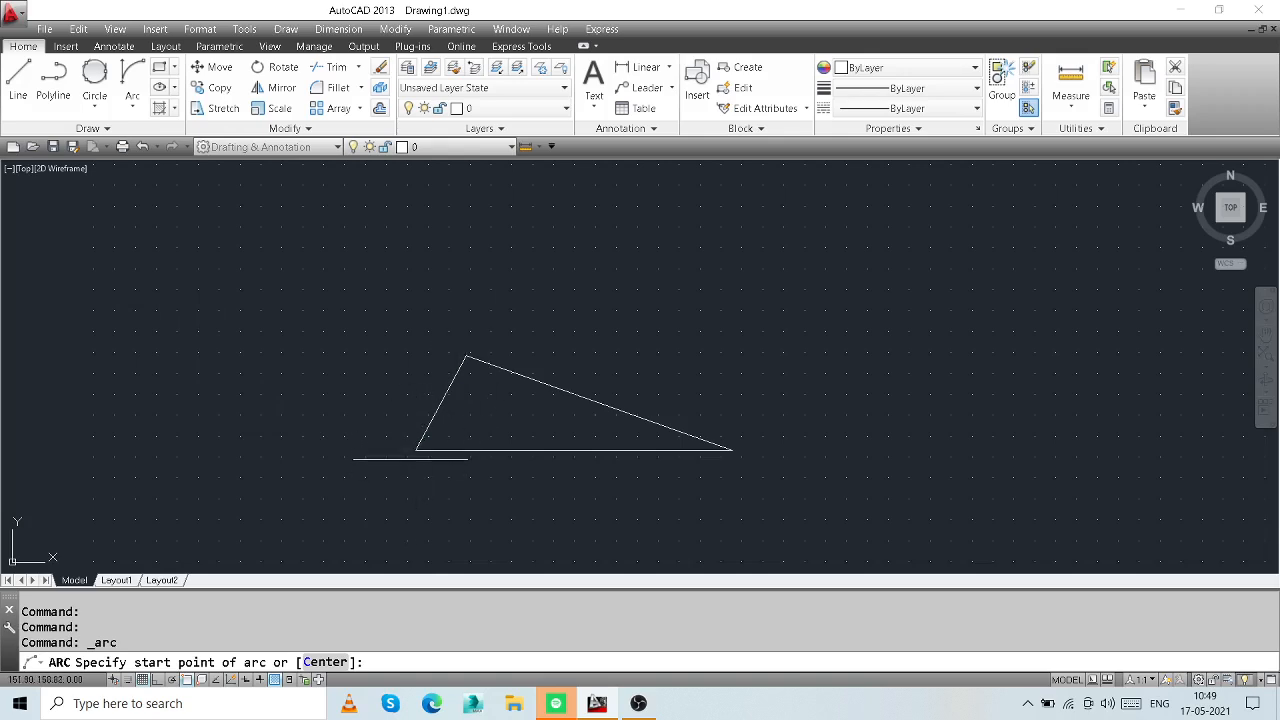
left_click(415, 450)
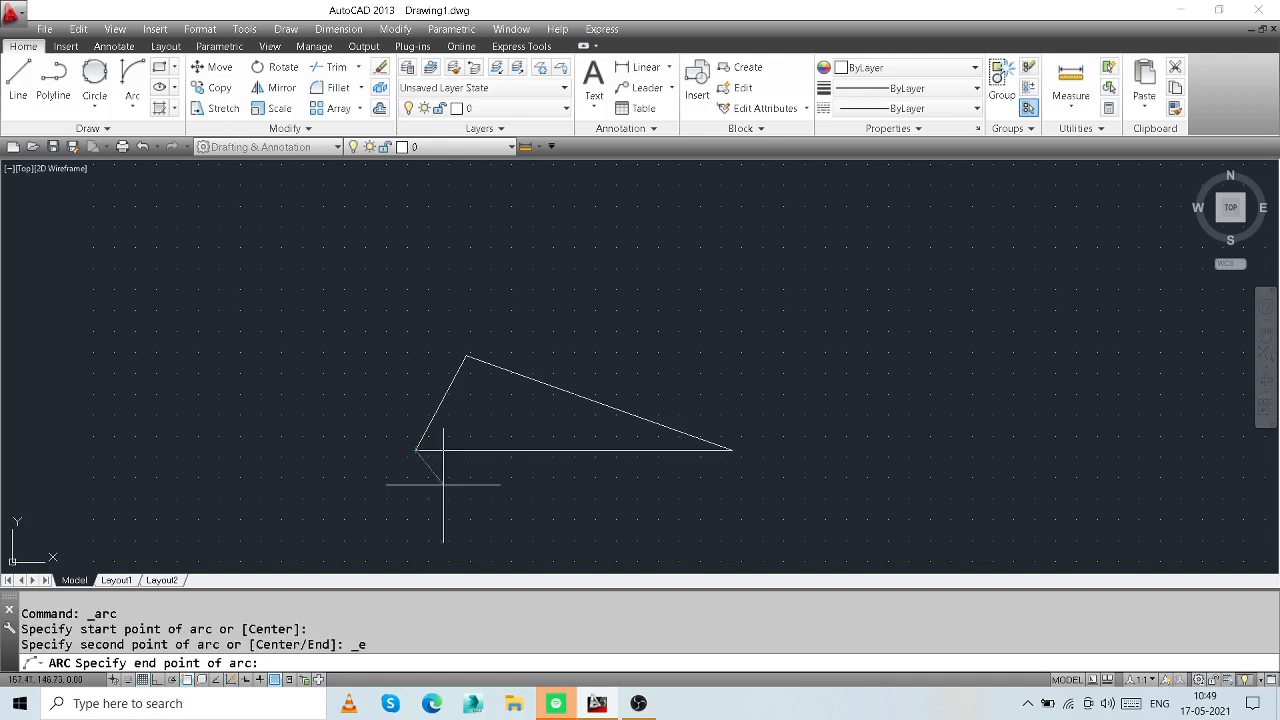
left_click(732, 450)
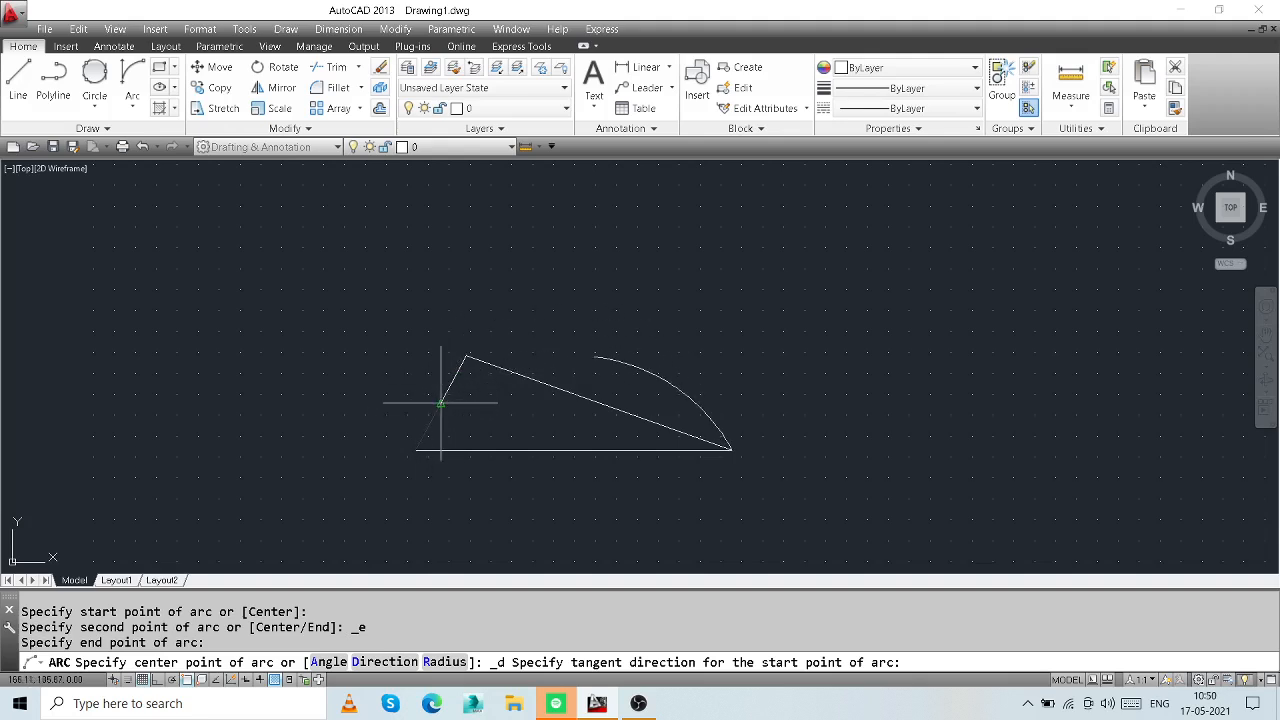
left_click(466, 355)
scroll(417, 446, "up", 6)
scroll(432, 418, "up", 2)
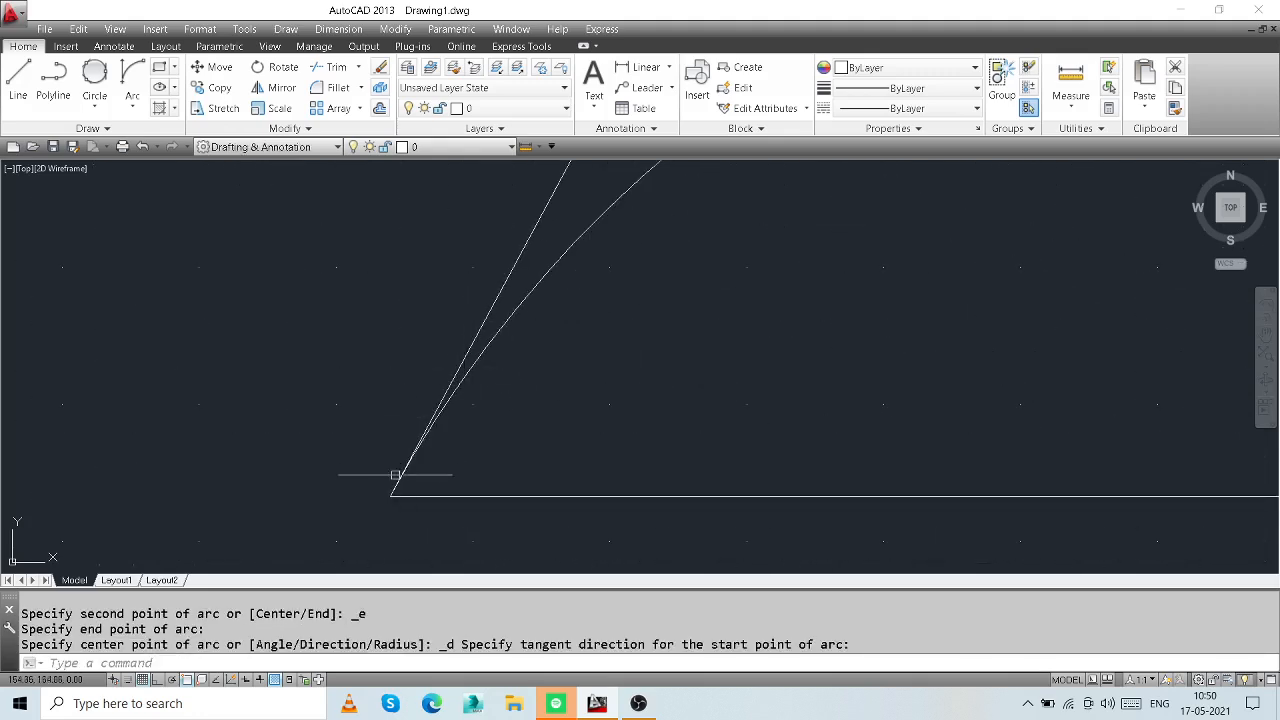
scroll(477, 387, "down", 5)
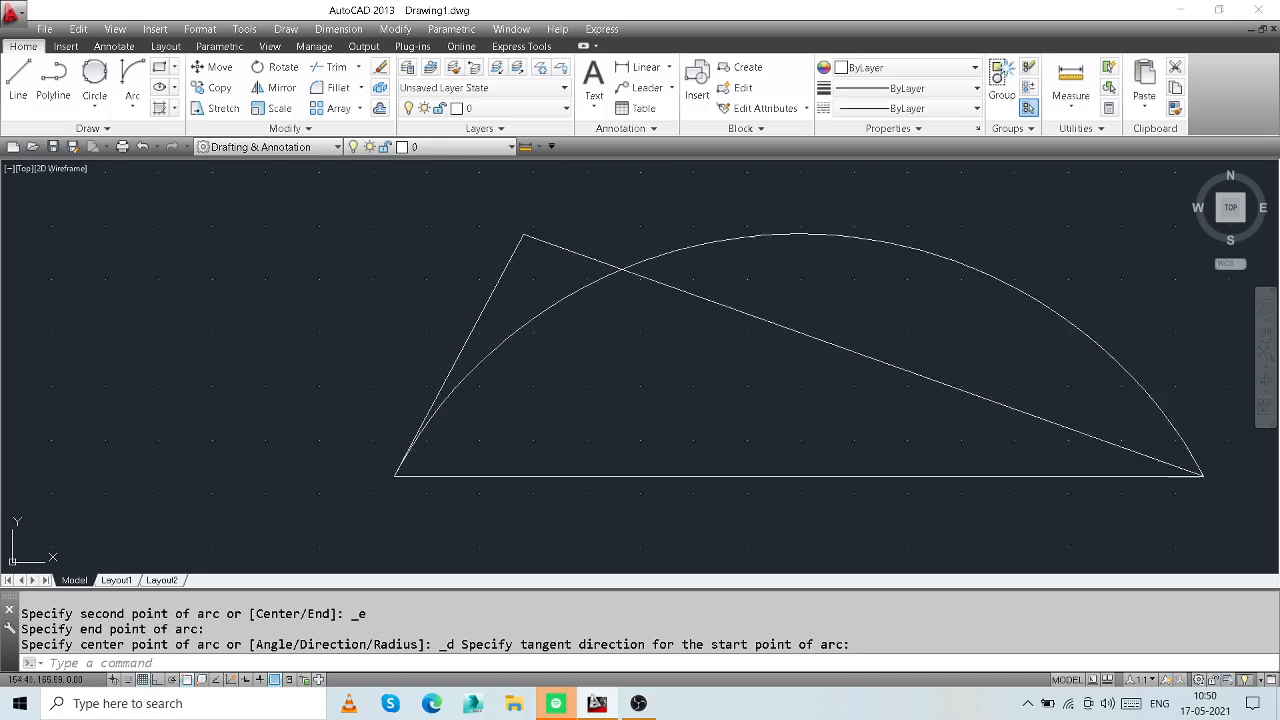
scroll(700, 420, "up", 4)
scroll(712, 415, "down", 5)
scroll(502, 399, "up", 2)
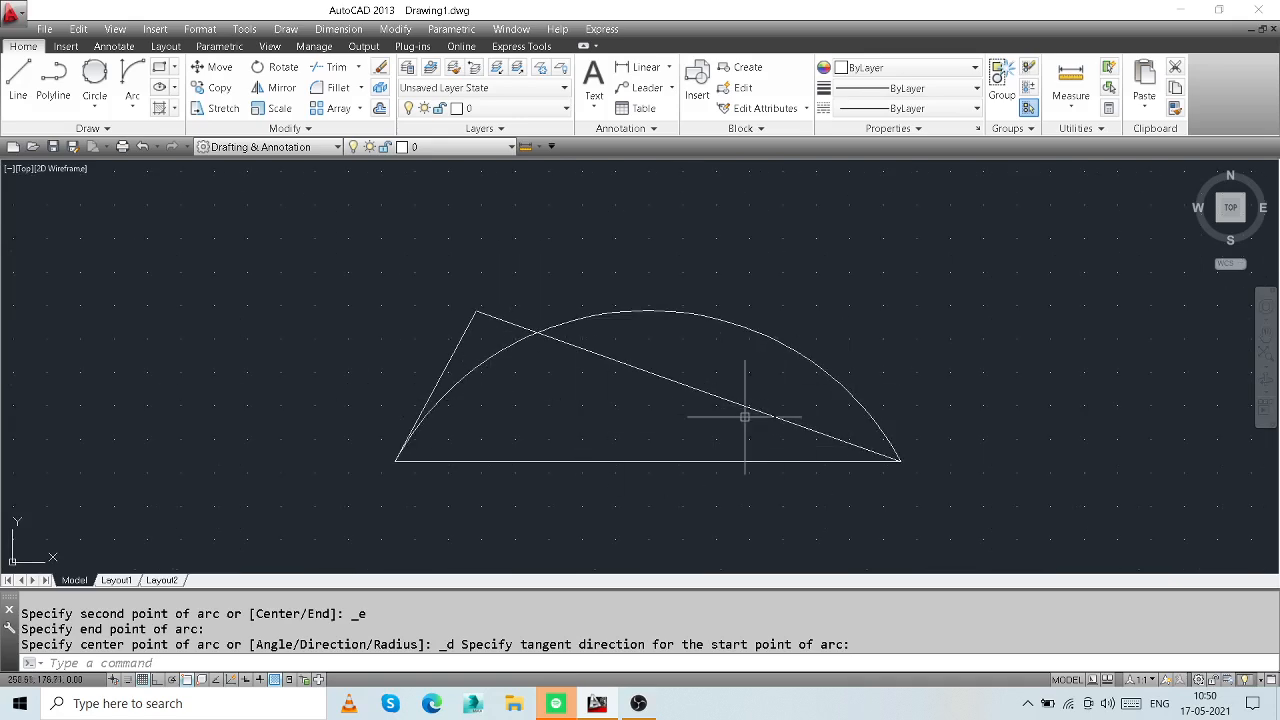
- Draw a Start, End, Direction arc from the horizontal line's right end to its left end, tangent to the long sloping line
left_click(133, 104)
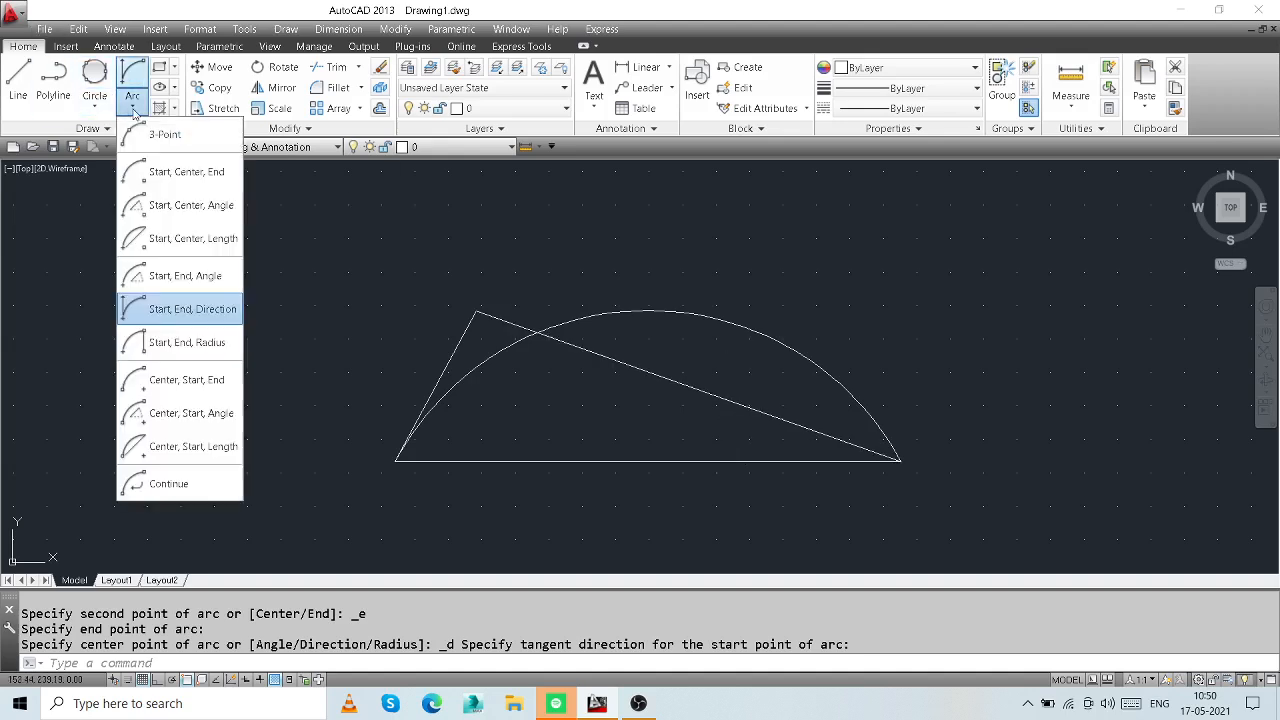
left_click(198, 314)
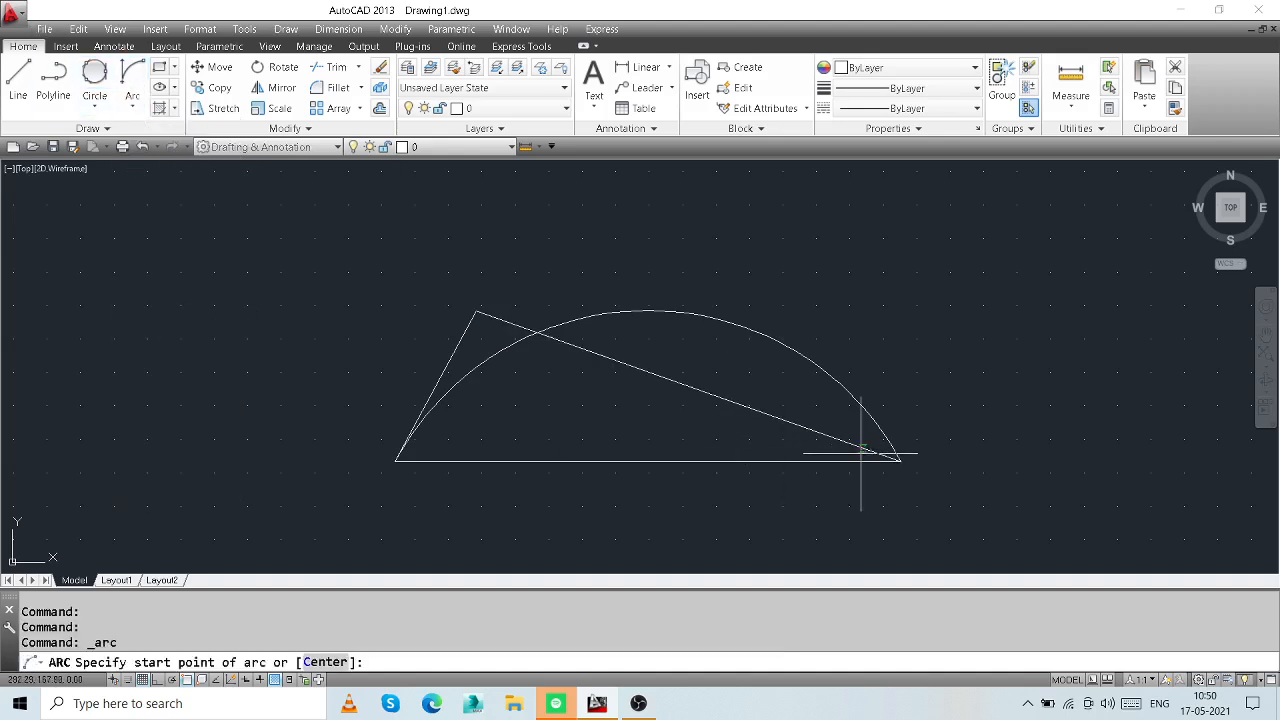
left_click(901, 461)
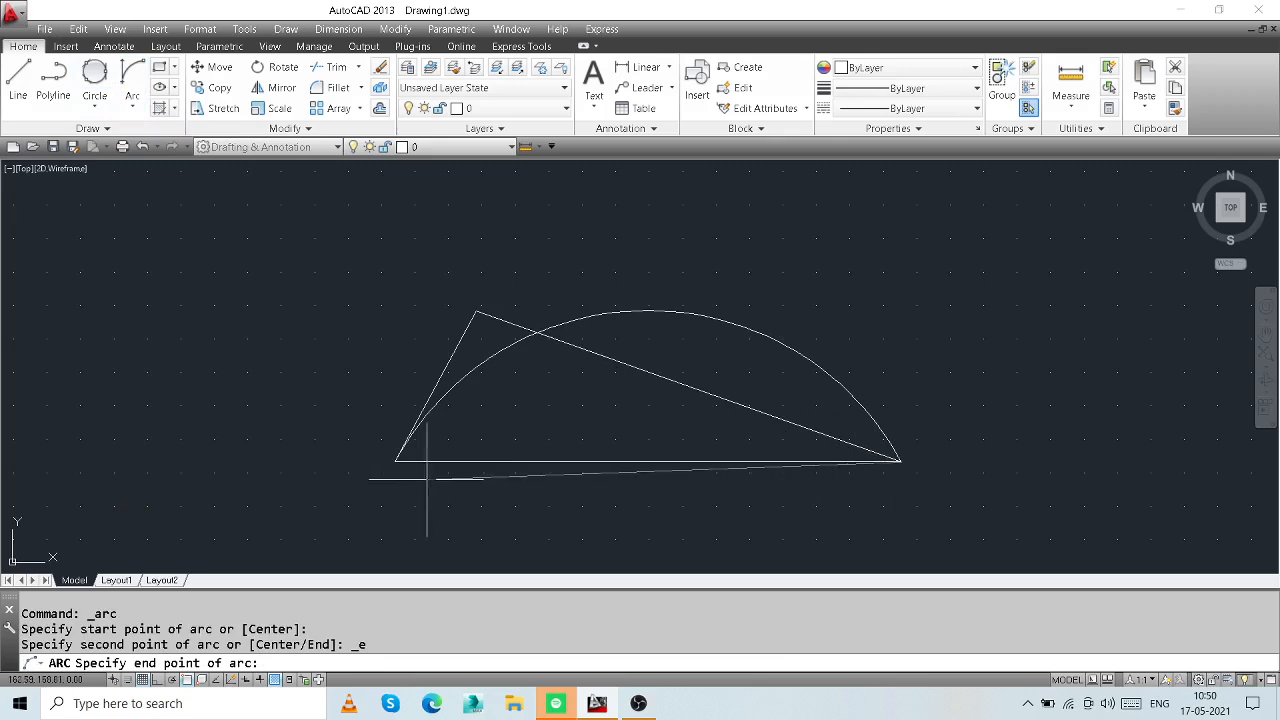
left_click(397, 461)
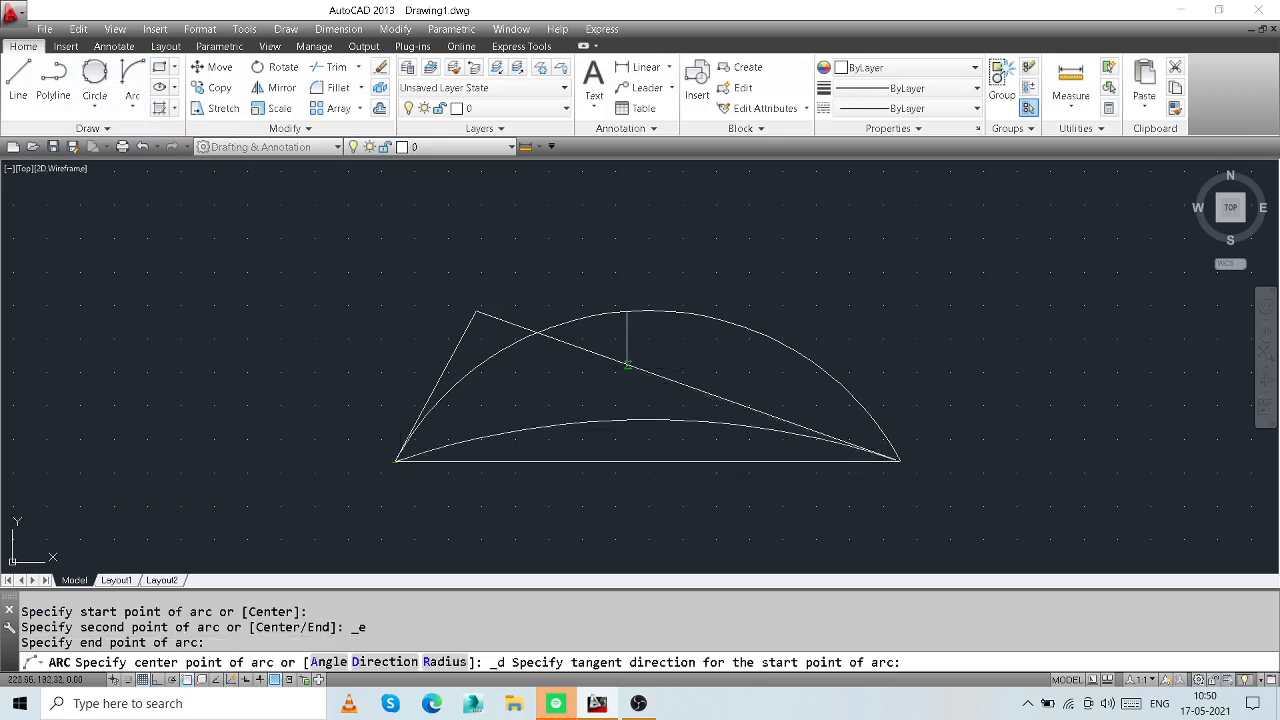
left_click(671, 381)
scroll(905, 470, "up", 4)
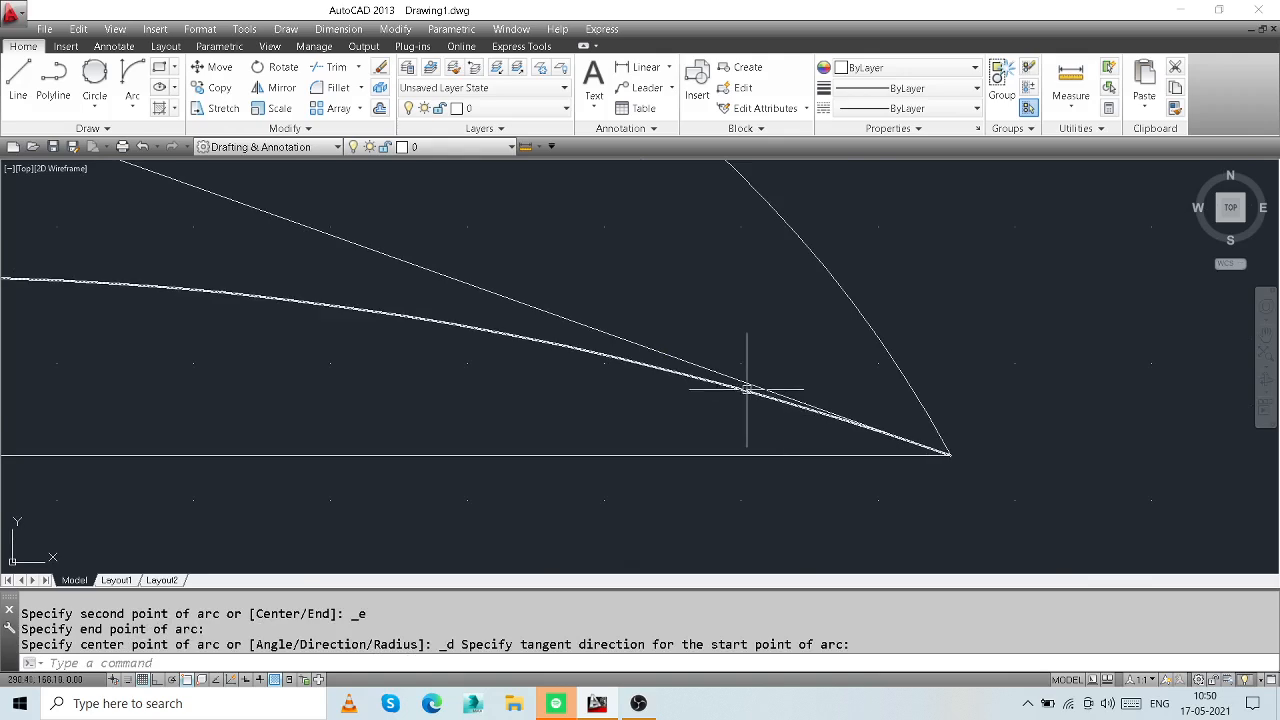
scroll(700, 385, "down", 5)
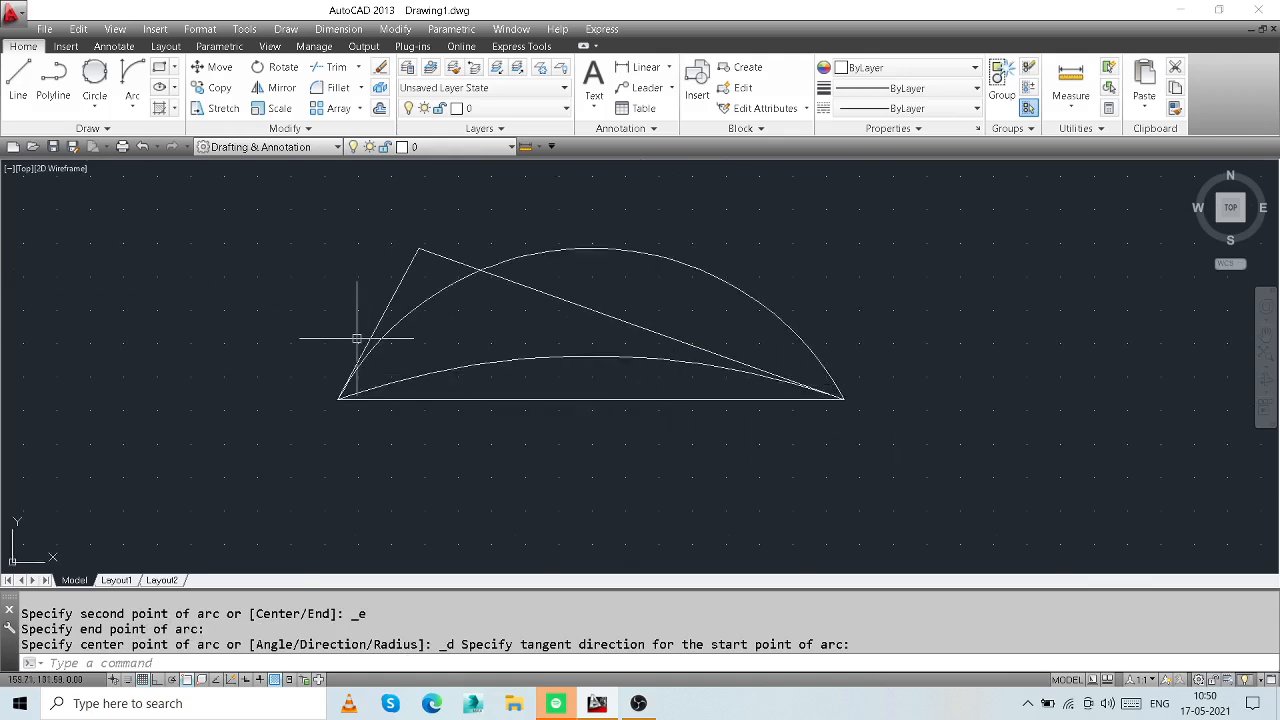
- Erase both arcs and the two sloping lines, keeping only the horizontal line
left_click(660, 208)
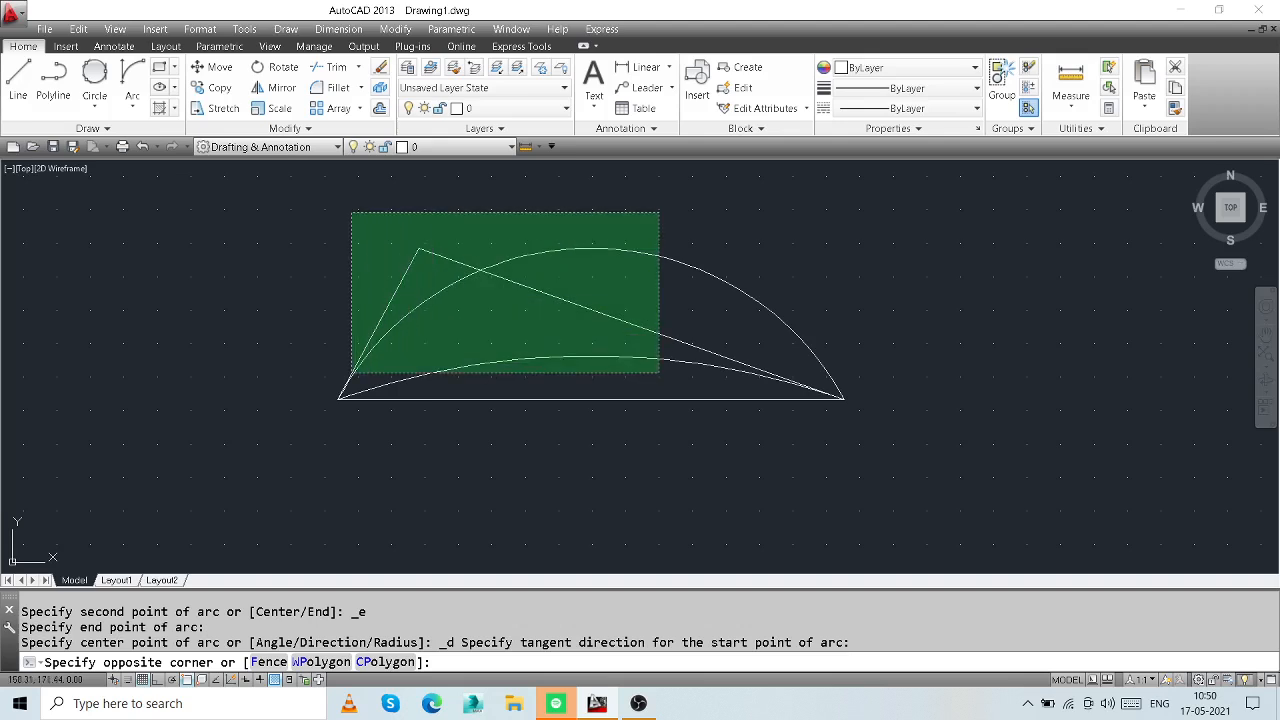
left_click(351, 373)
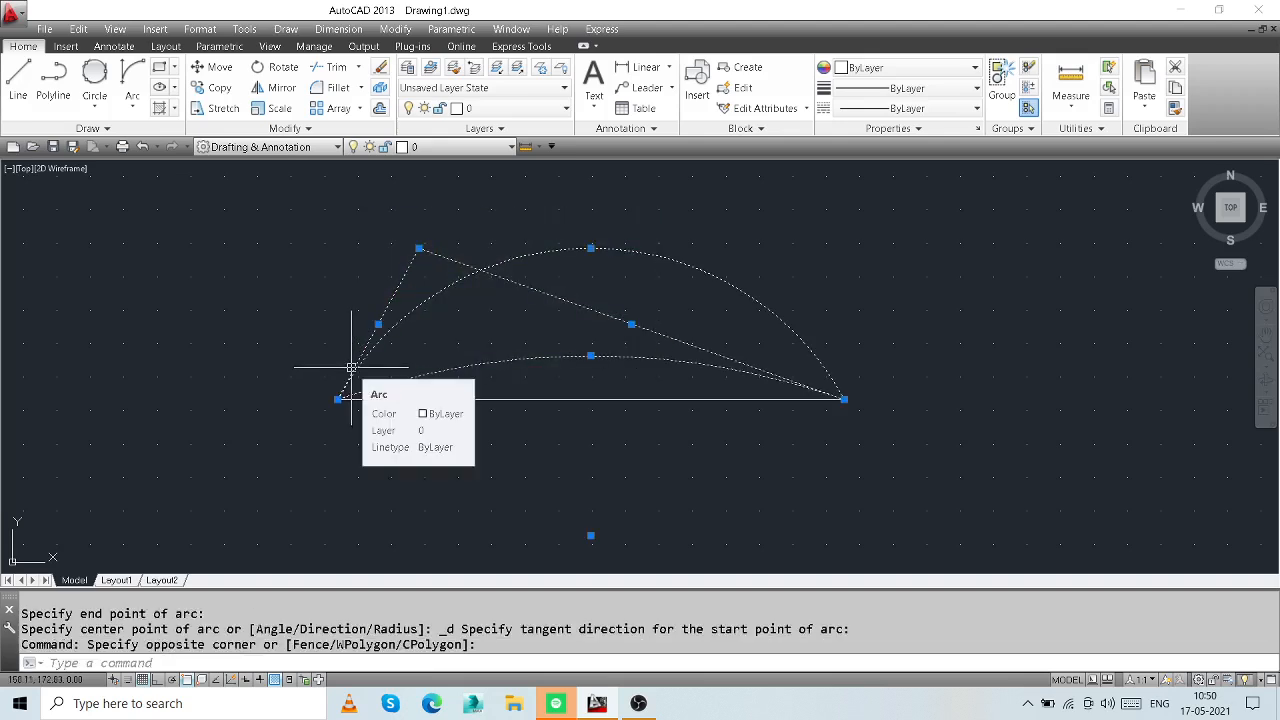
key("Delete")
- Try to draw a Start, End, Radius arc from the horizontal line's right end to its left end with radius 50
left_click(133, 104)
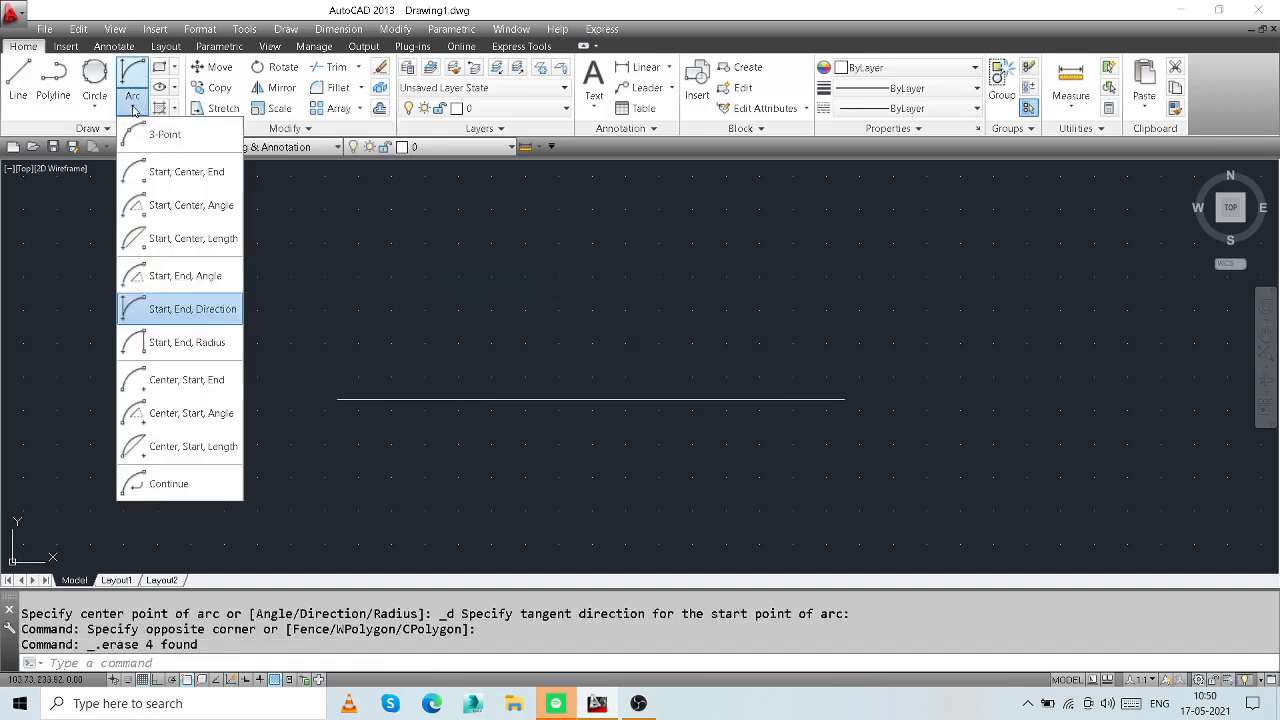
left_click(190, 342)
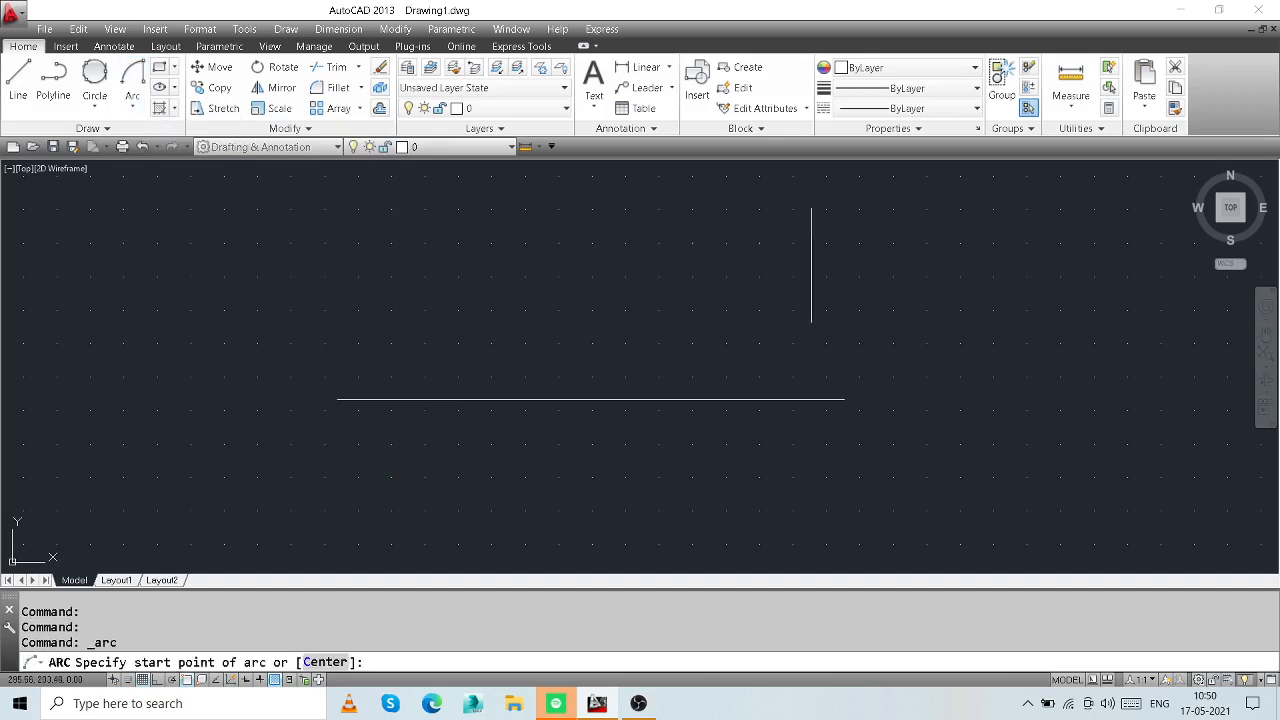
left_click(844, 400)
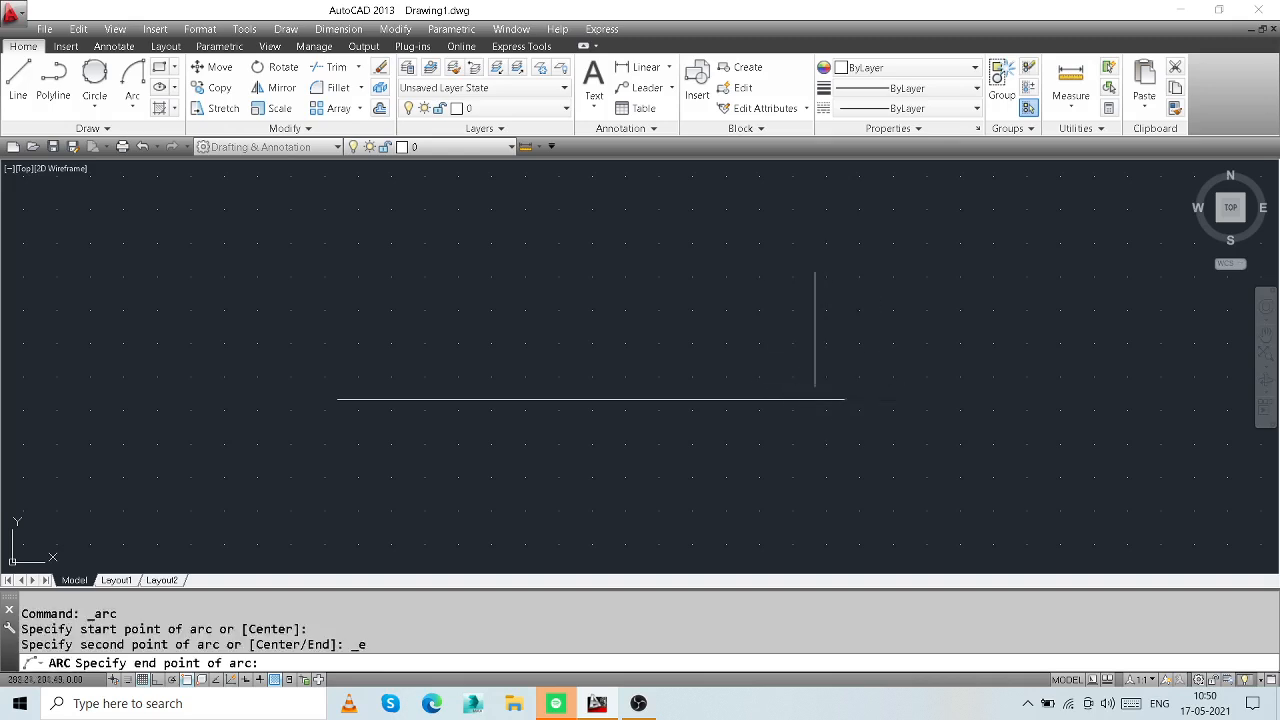
left_click(337, 400)
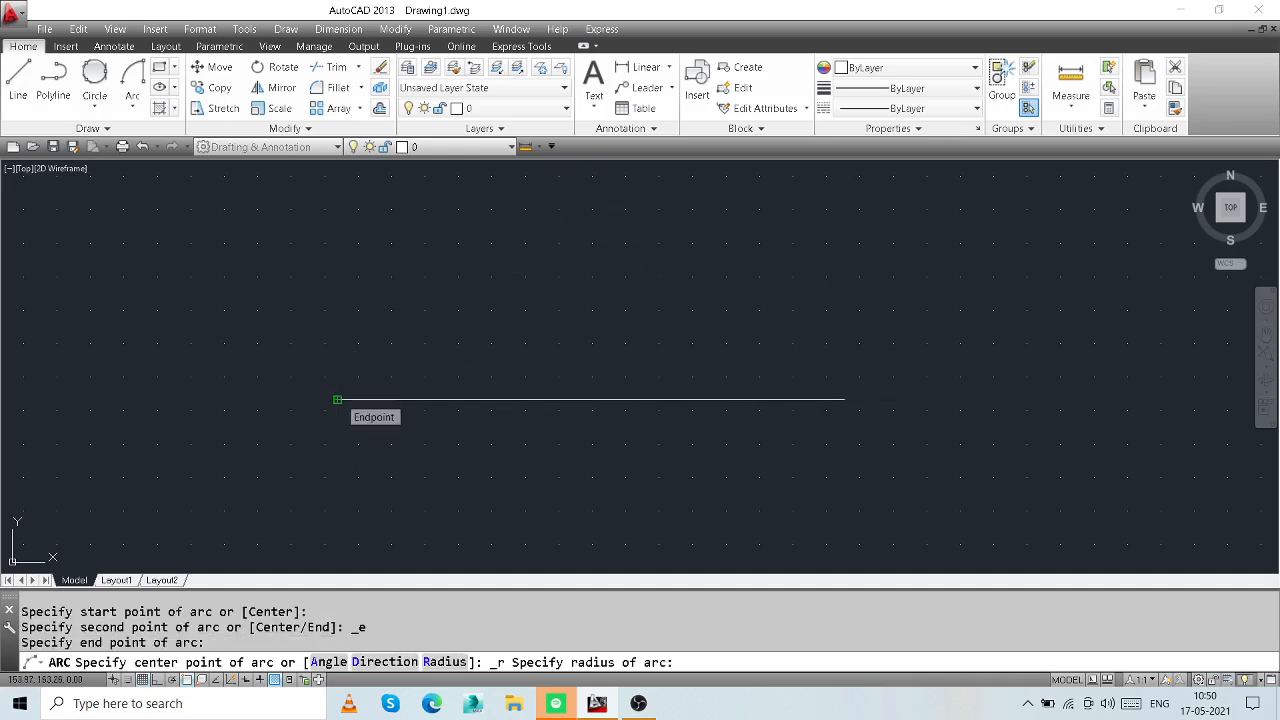
type("50")
key("Return")
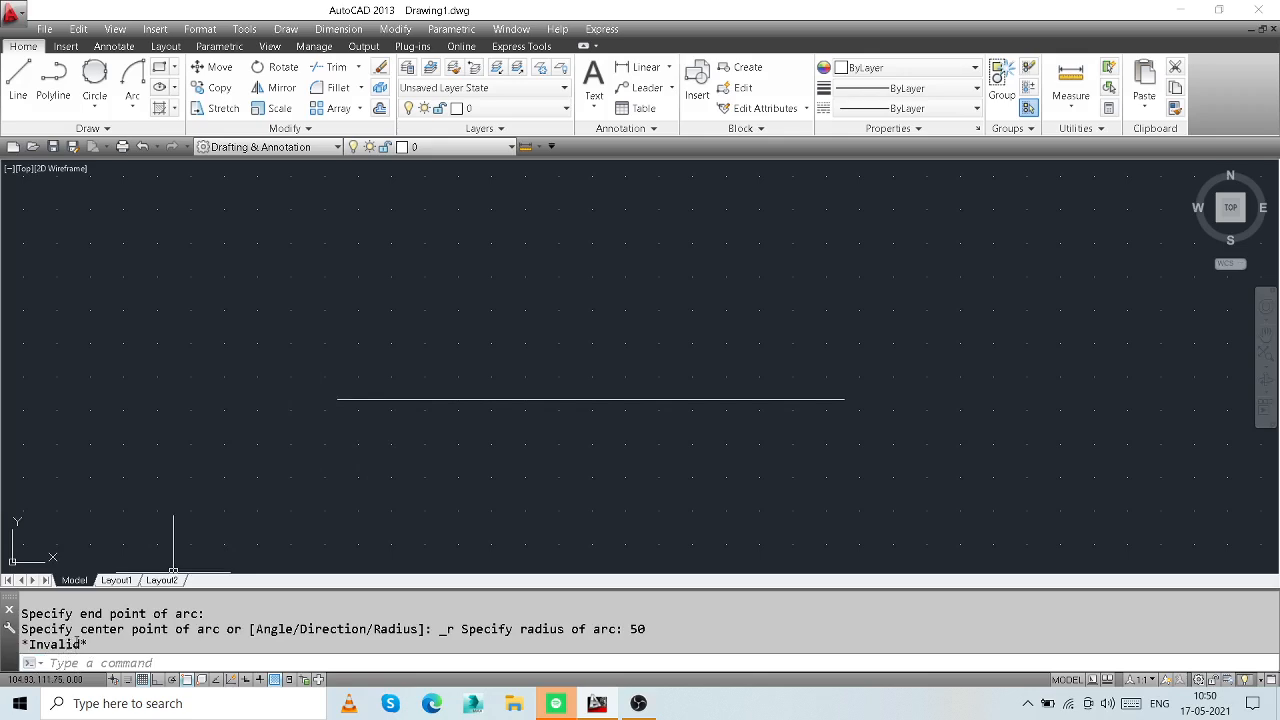
- Measure the horizontal line's length from its left end to its right end
mouse_move(614, 349)
middle_mouse_down()
mouse_move(580, 383)
mouse_move(582, 360)
middle_mouse_up()
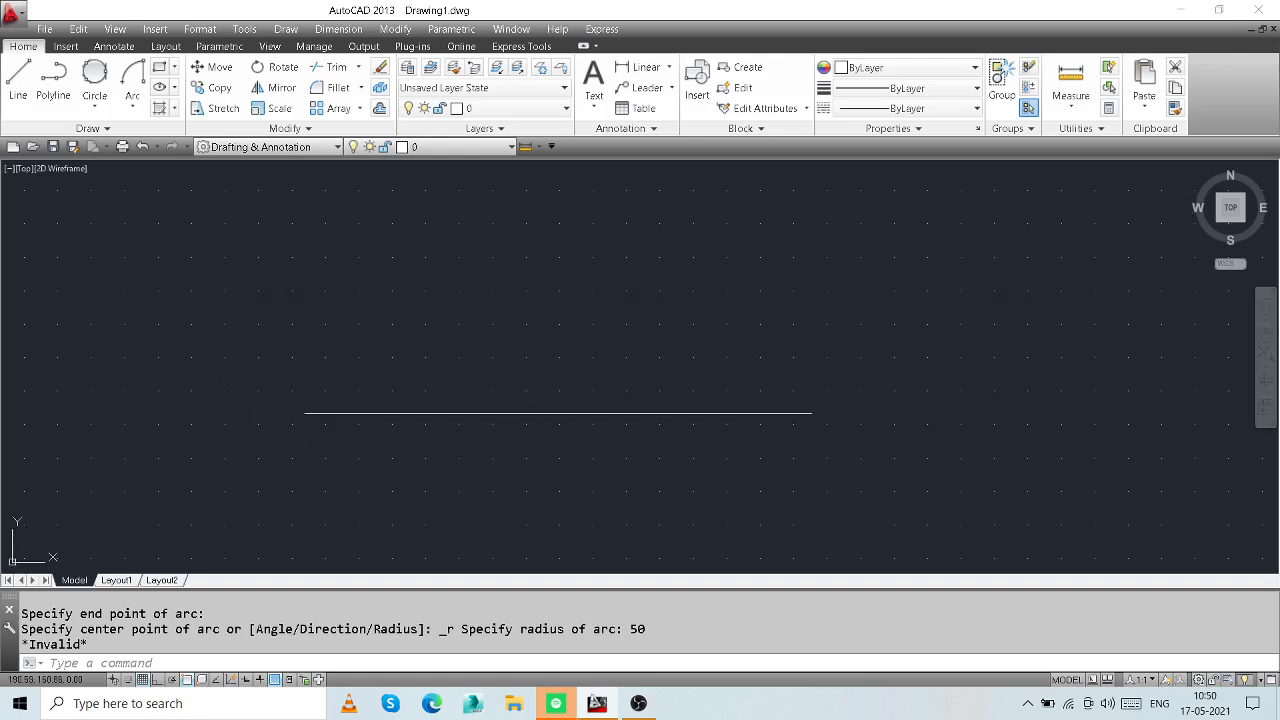
left_click(1068, 75)
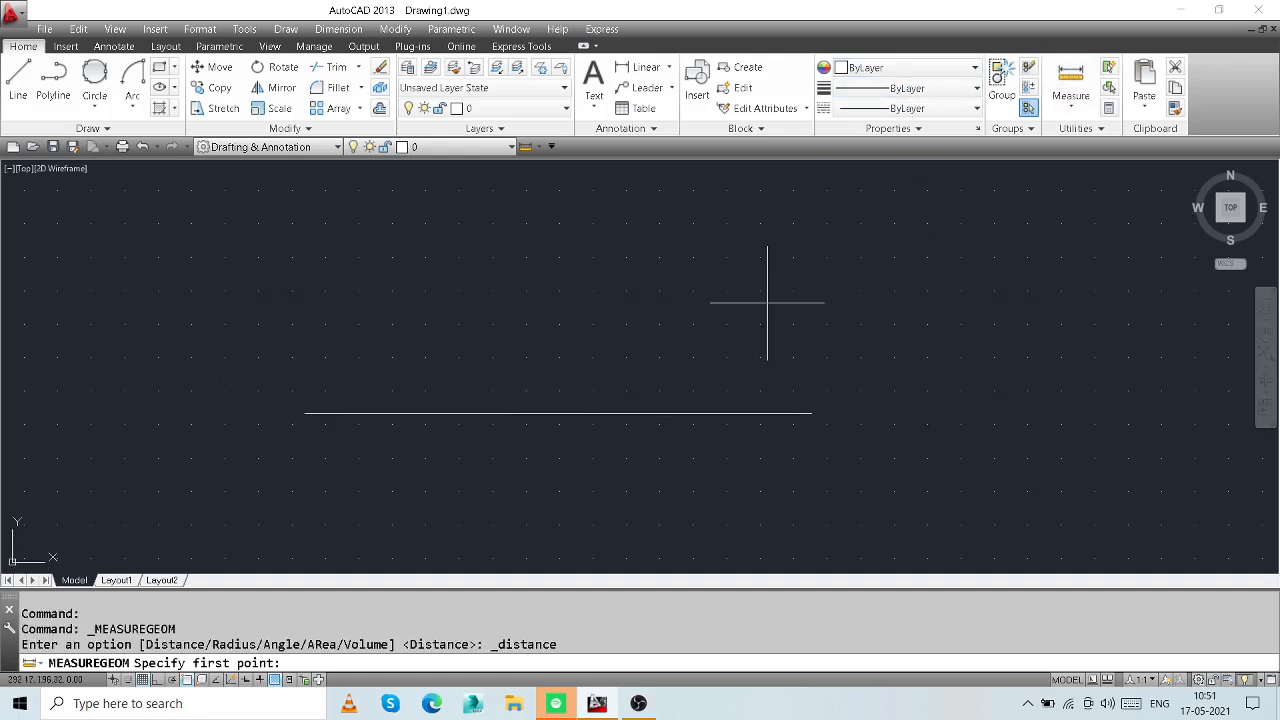
left_click(305, 413)
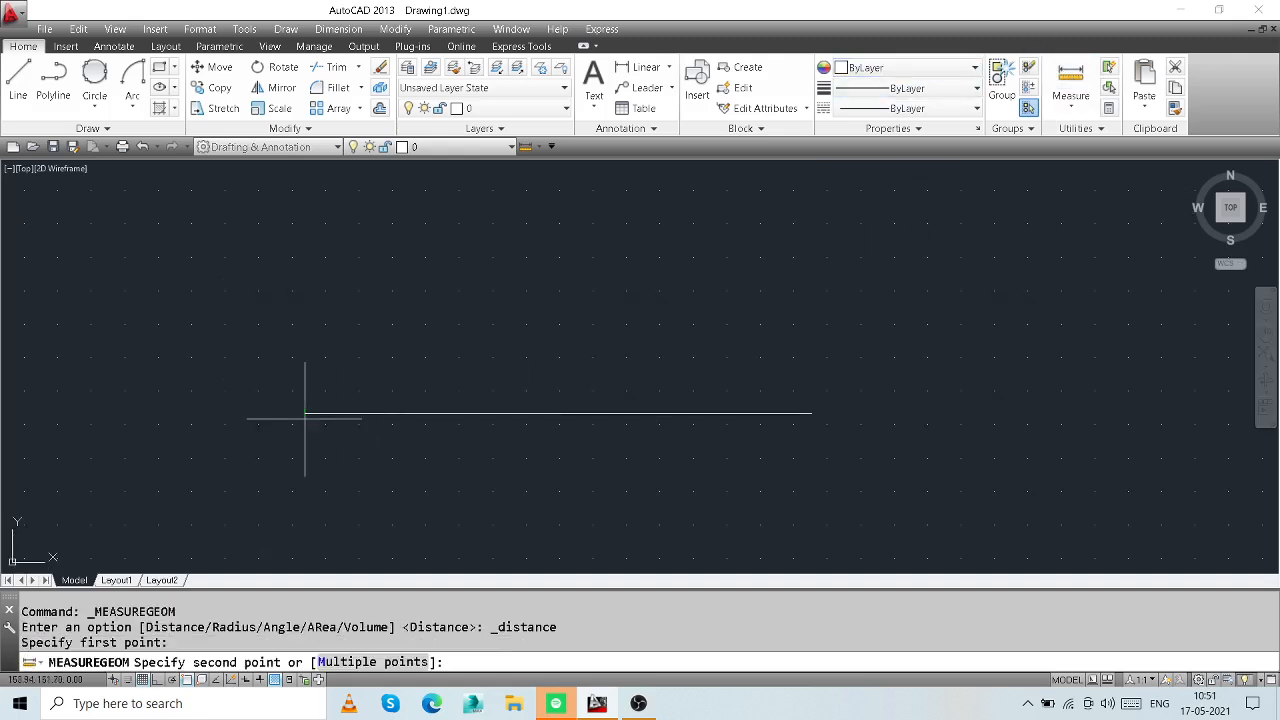
left_click(811, 412)
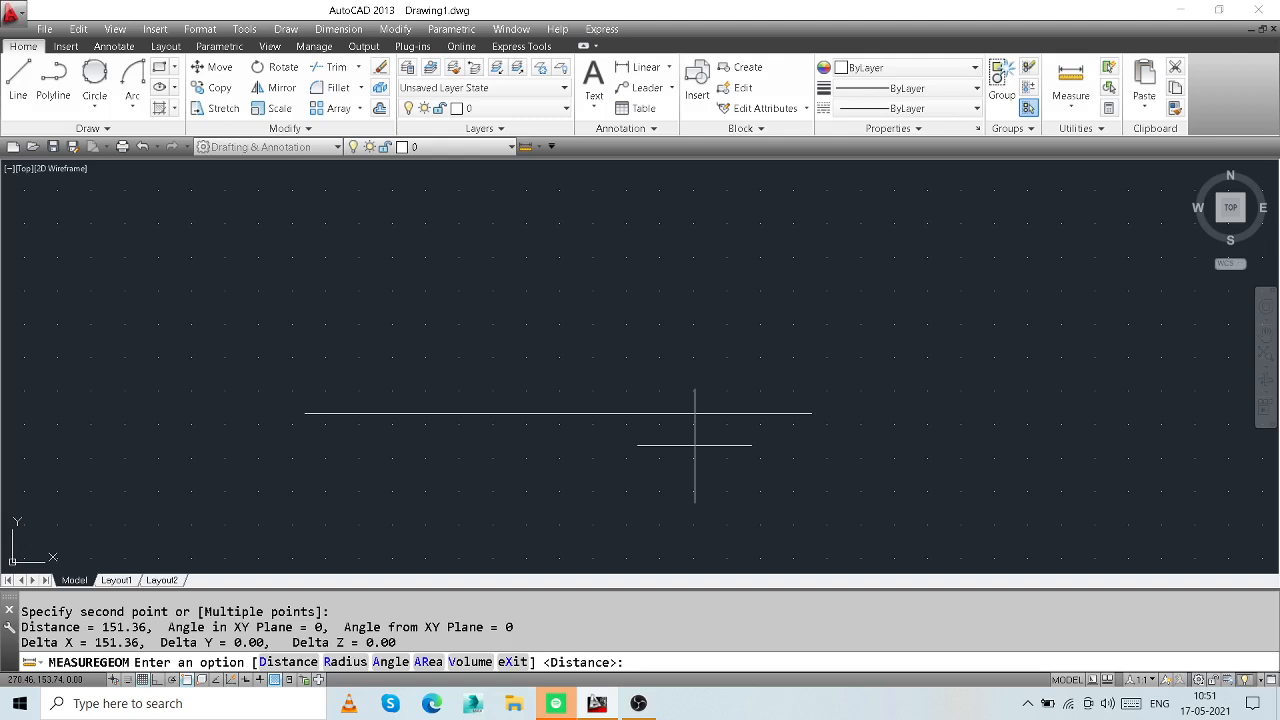
- Draw a Start, End, Radius arc from the horizontal line's right end to its left end with radius 80
left_click(133, 106)
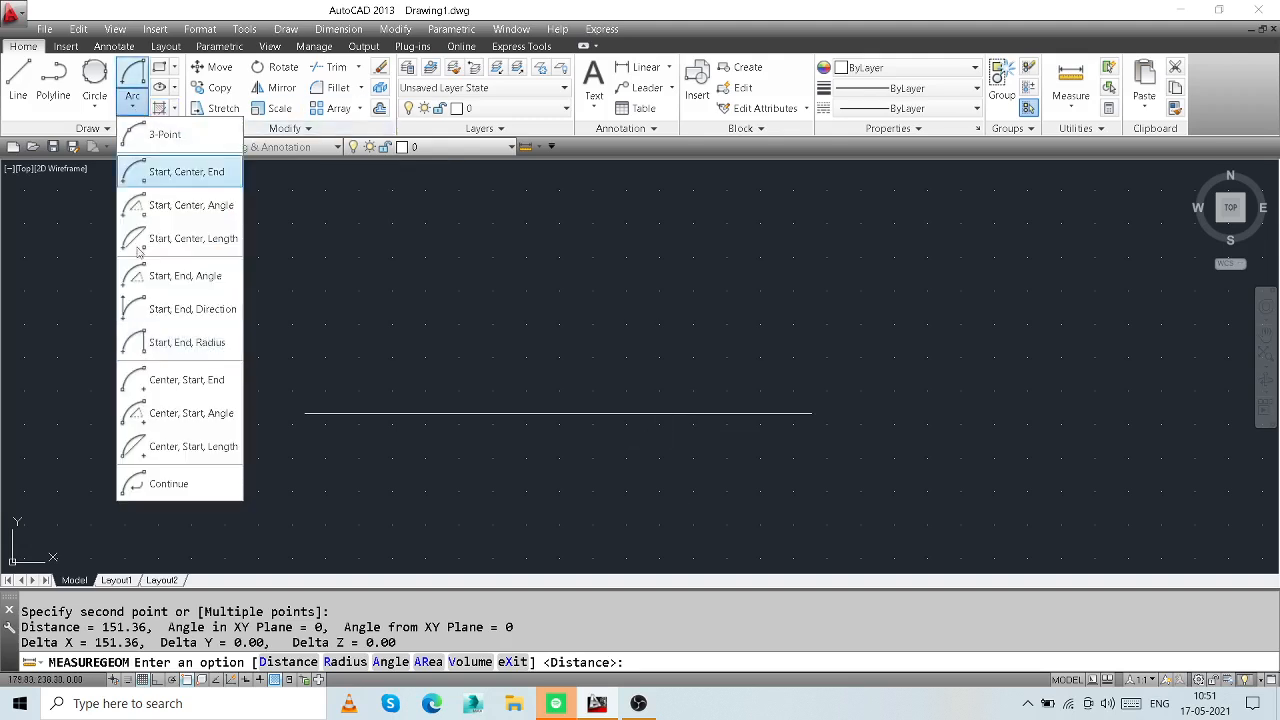
left_click(196, 346)
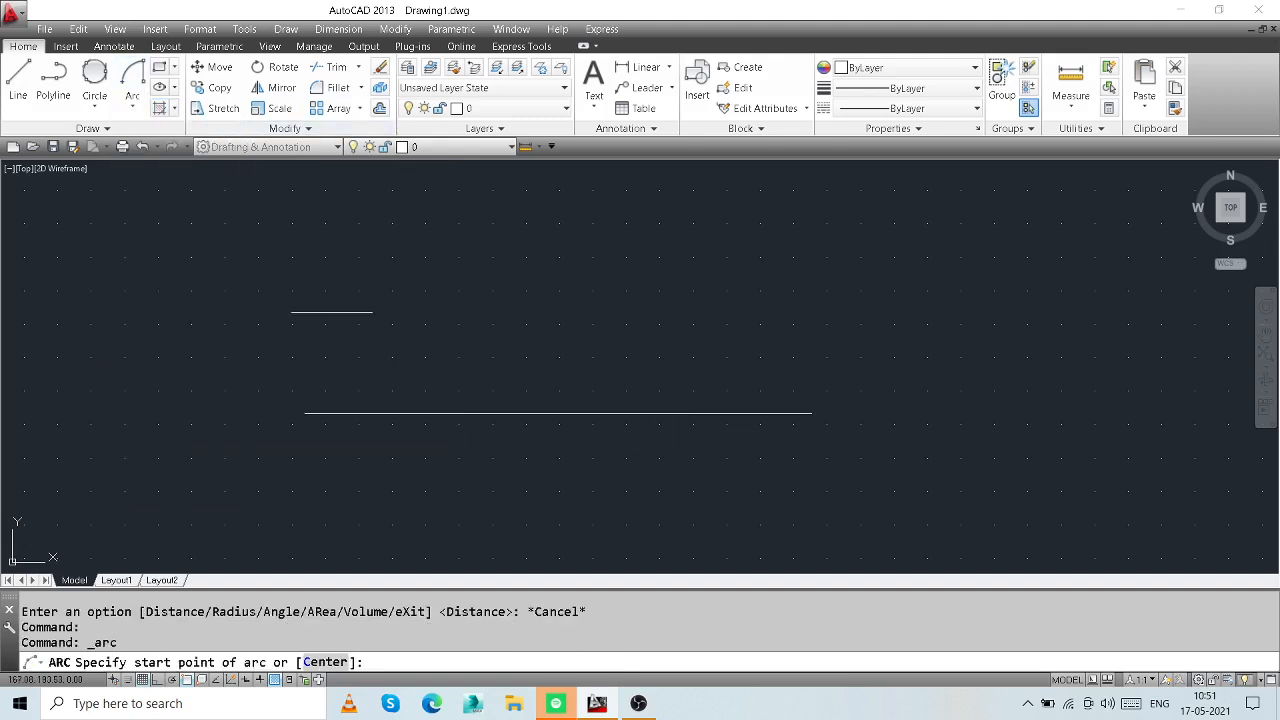
left_click(811, 413)
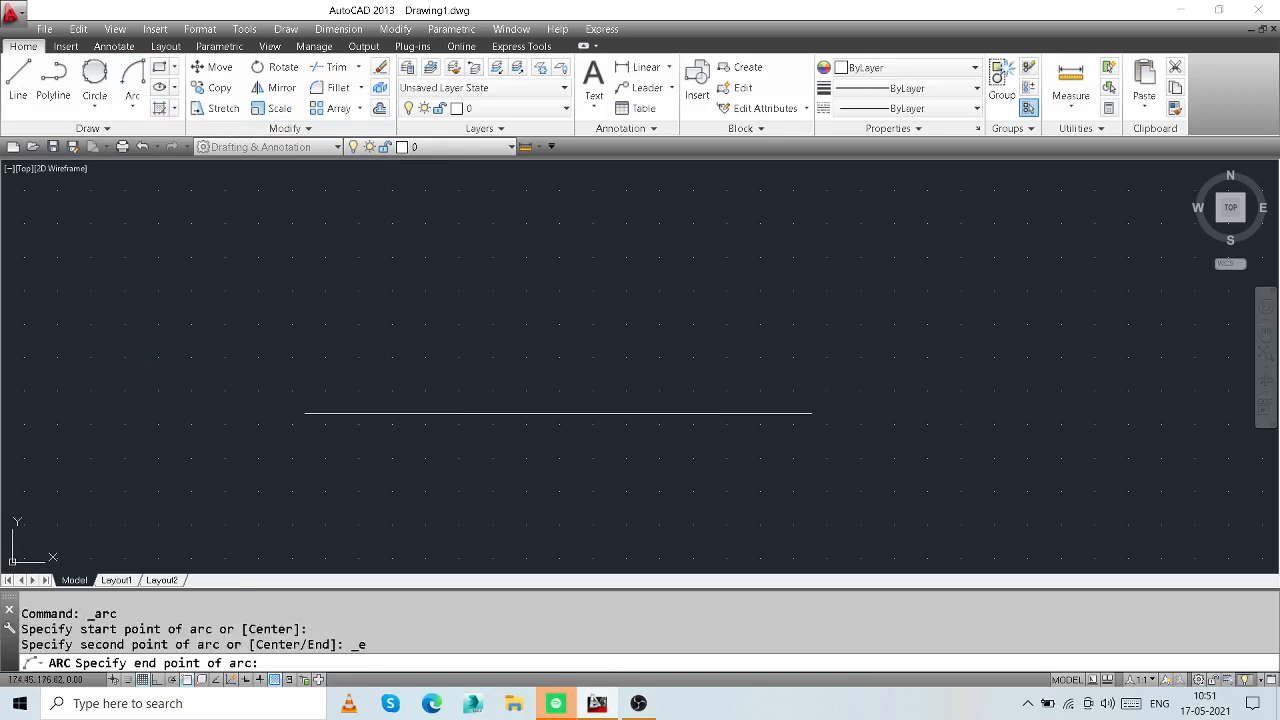
left_click(305, 413)
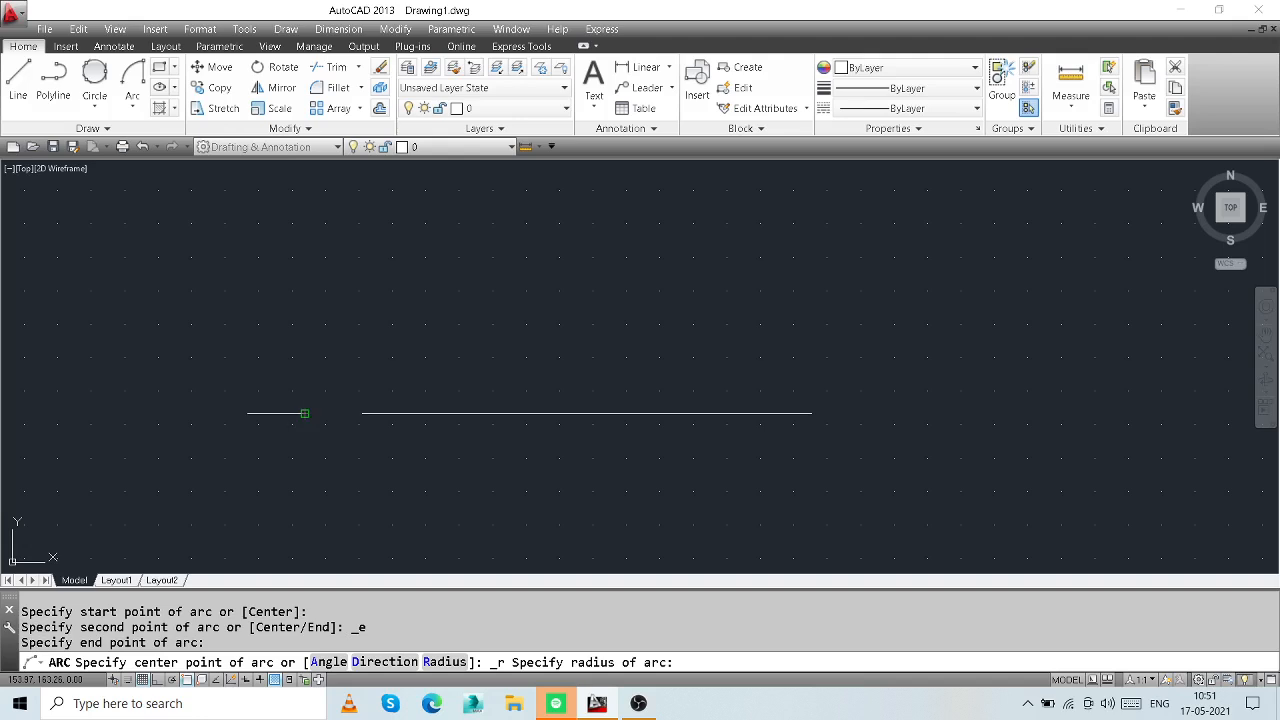
type("80")
key("Return")
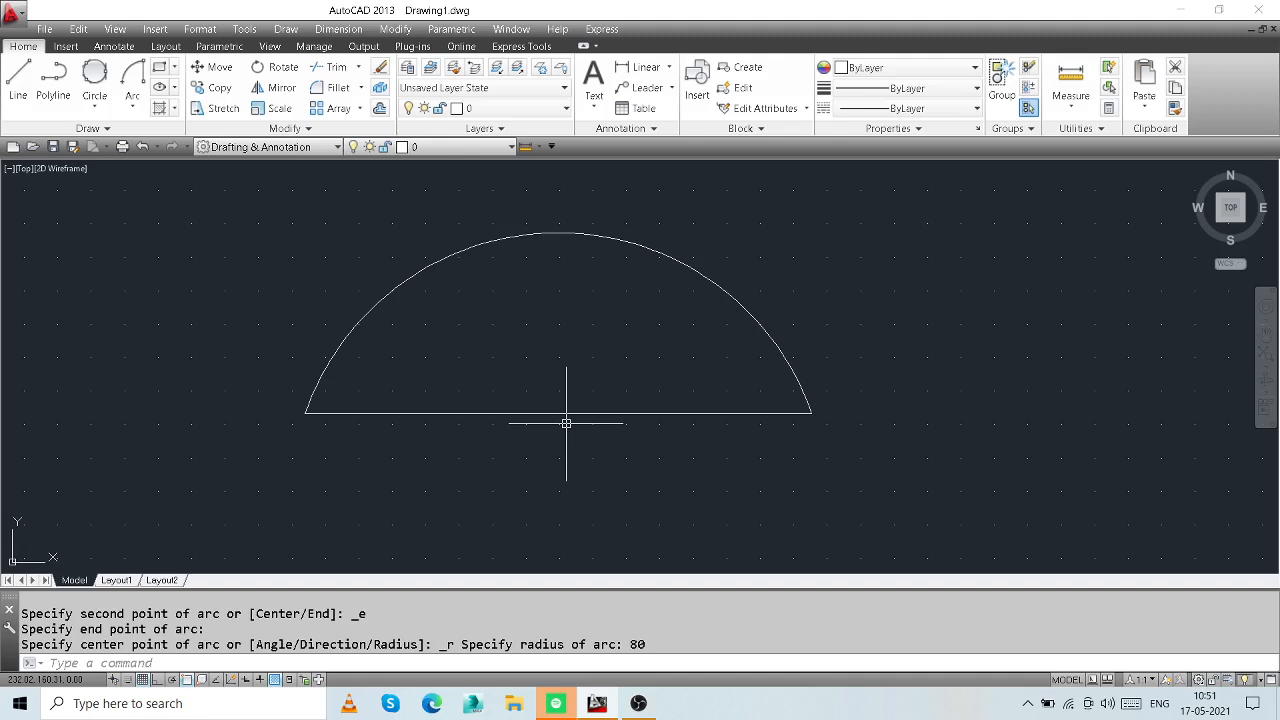
- Erase the radius 80 arc above the horizontal line
left_click(731, 248)
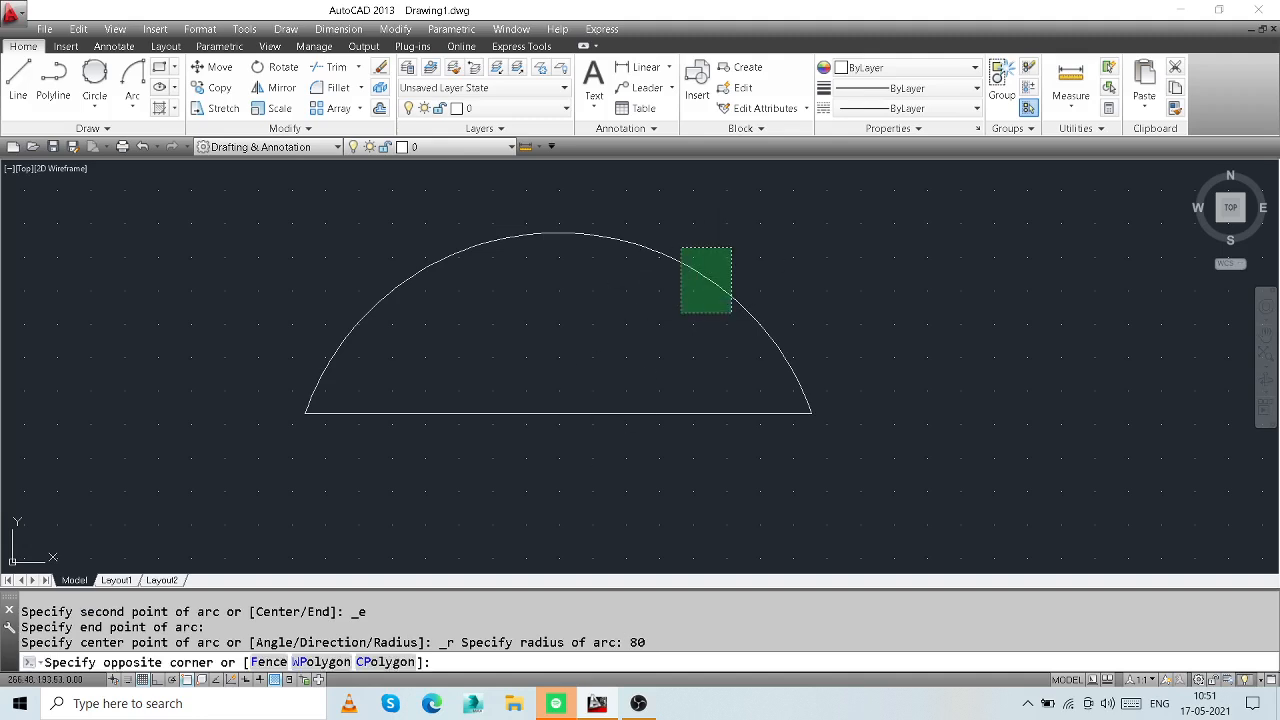
left_click(681, 312)
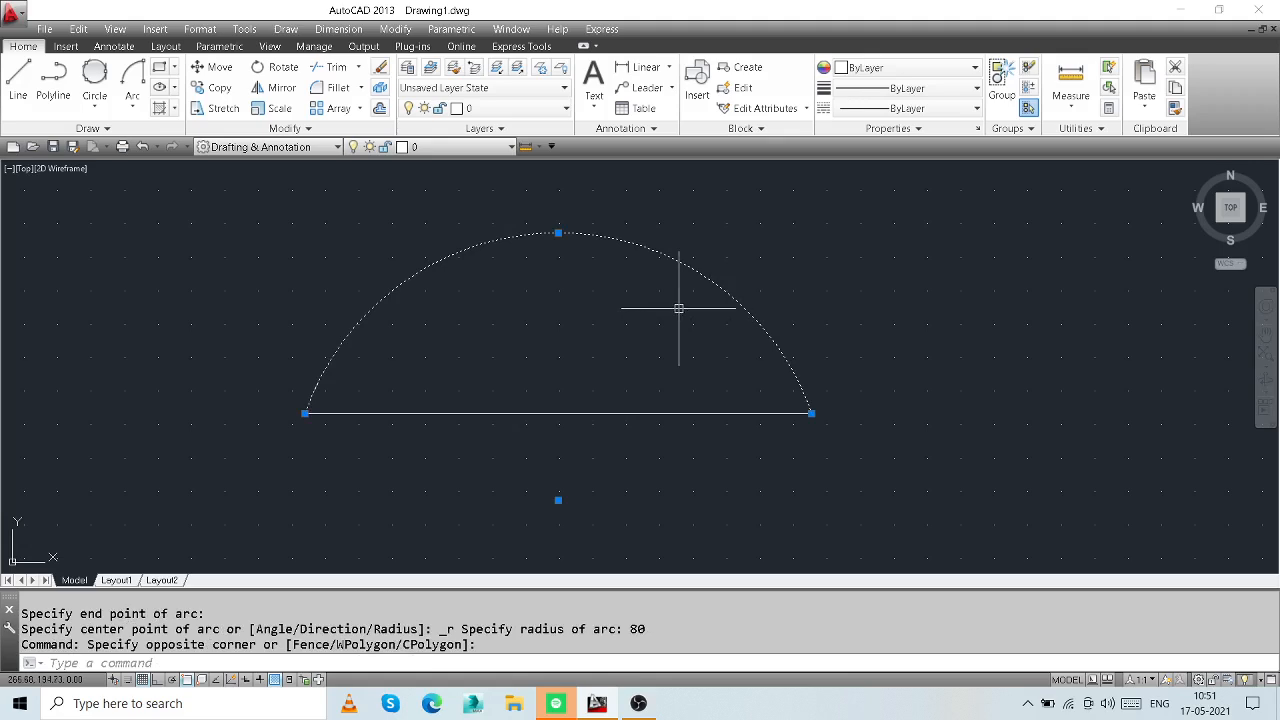
key("Delete")
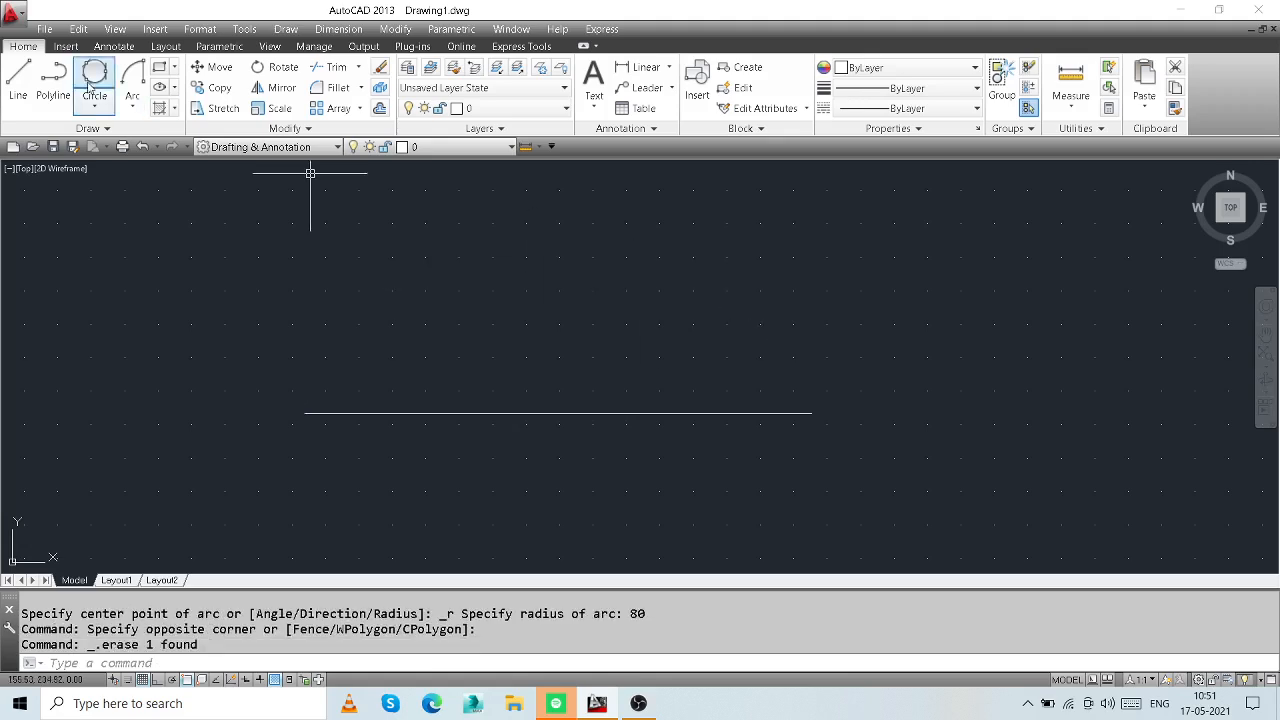
- Draw a 3-Point arc above the horizontal line, starting low on the left and bulging upward to a higher end on the right
left_click(132, 100)
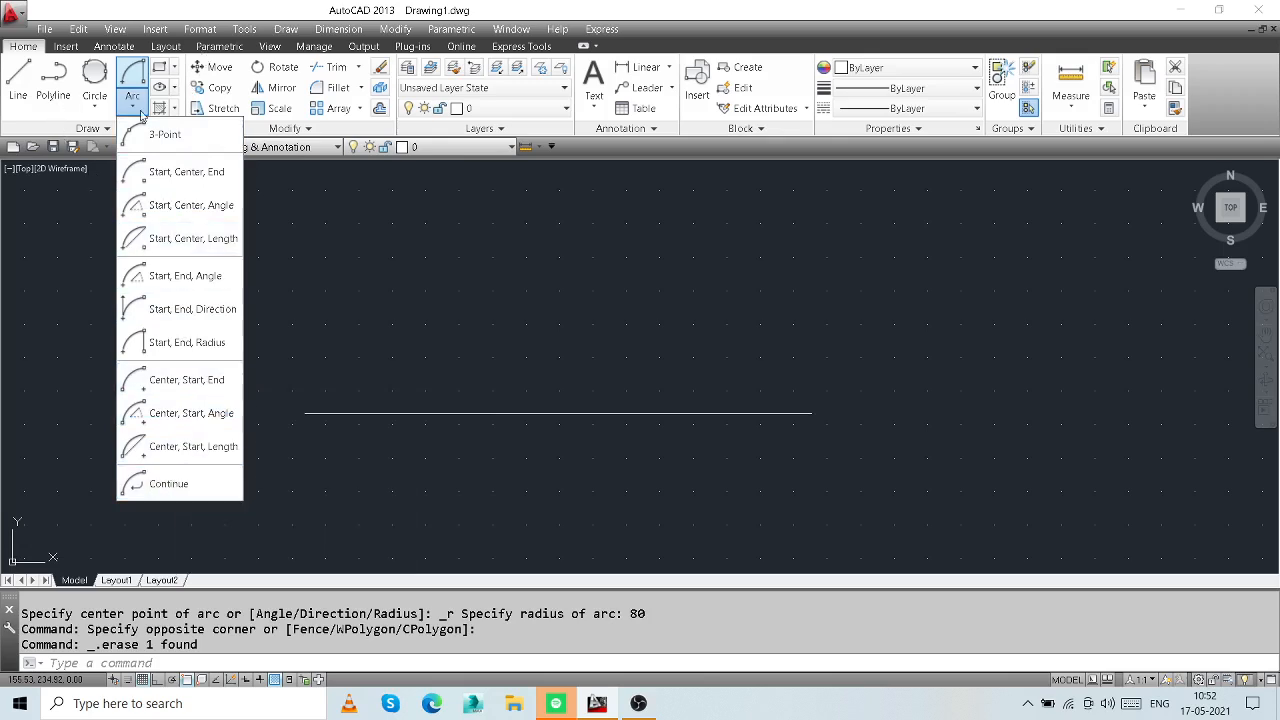
left_click(150, 134)
left_click(420, 378)
left_click(507, 286)
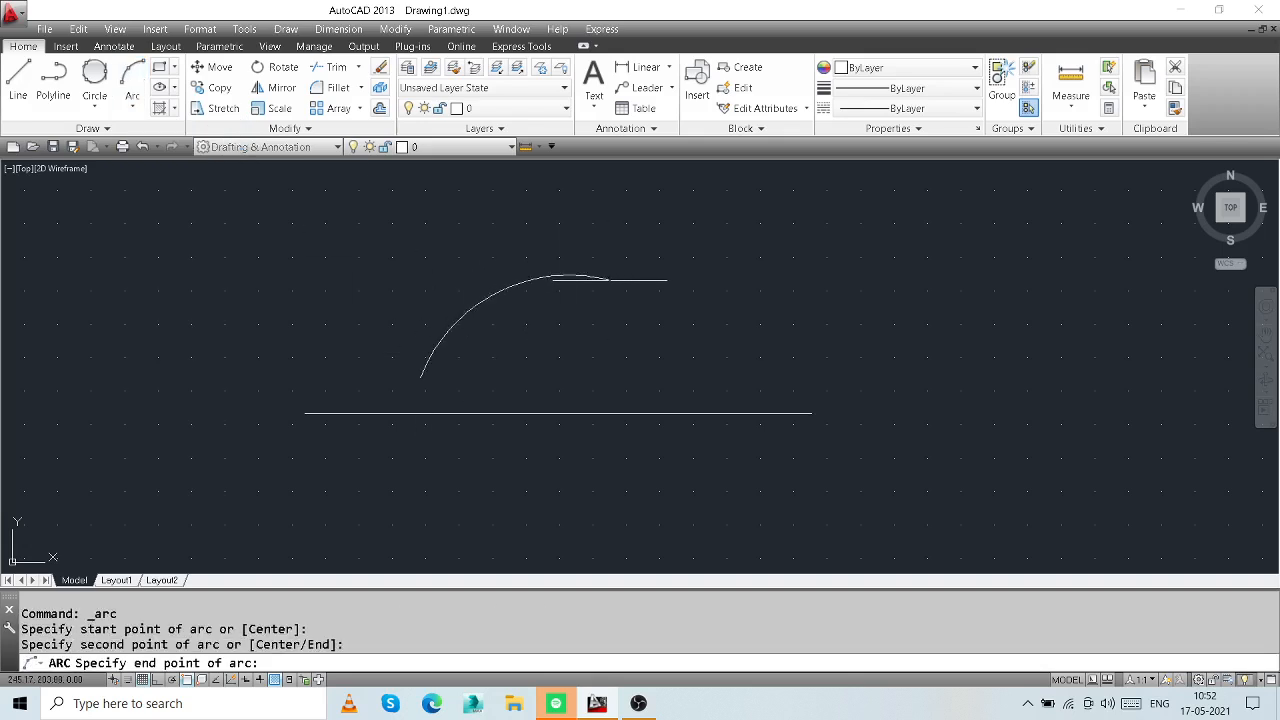
left_click(653, 285)
middle_click_drag(674, 291, 577, 436)
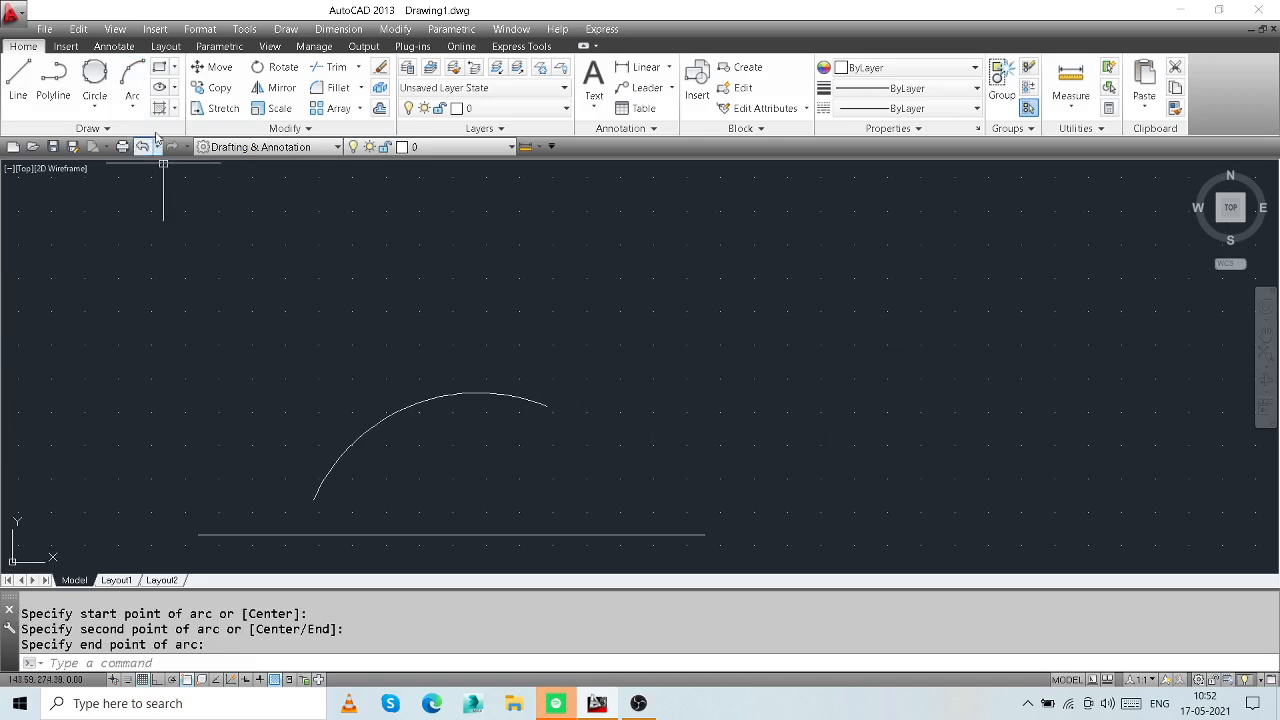
- Use the Arc Continue option to add a tangent arc from the 3-Point arc's right end, curving up to the right into an S-shape
left_click(134, 112)
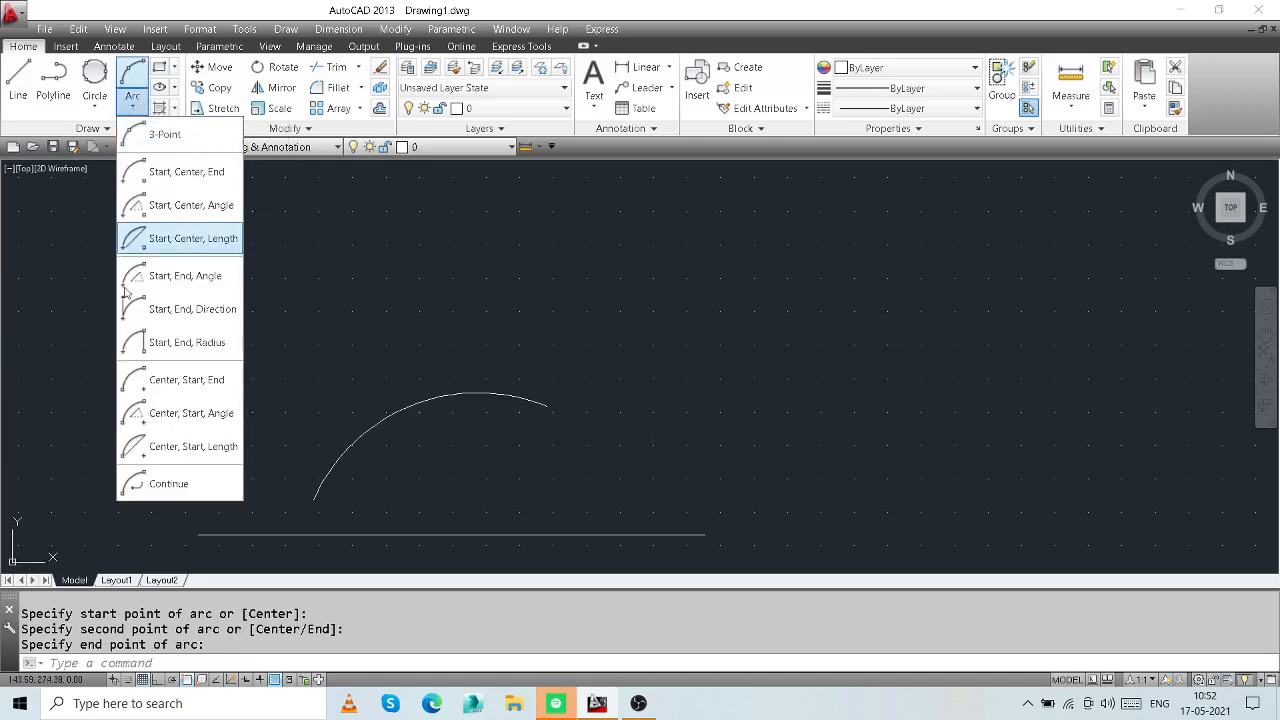
left_click(176, 494)
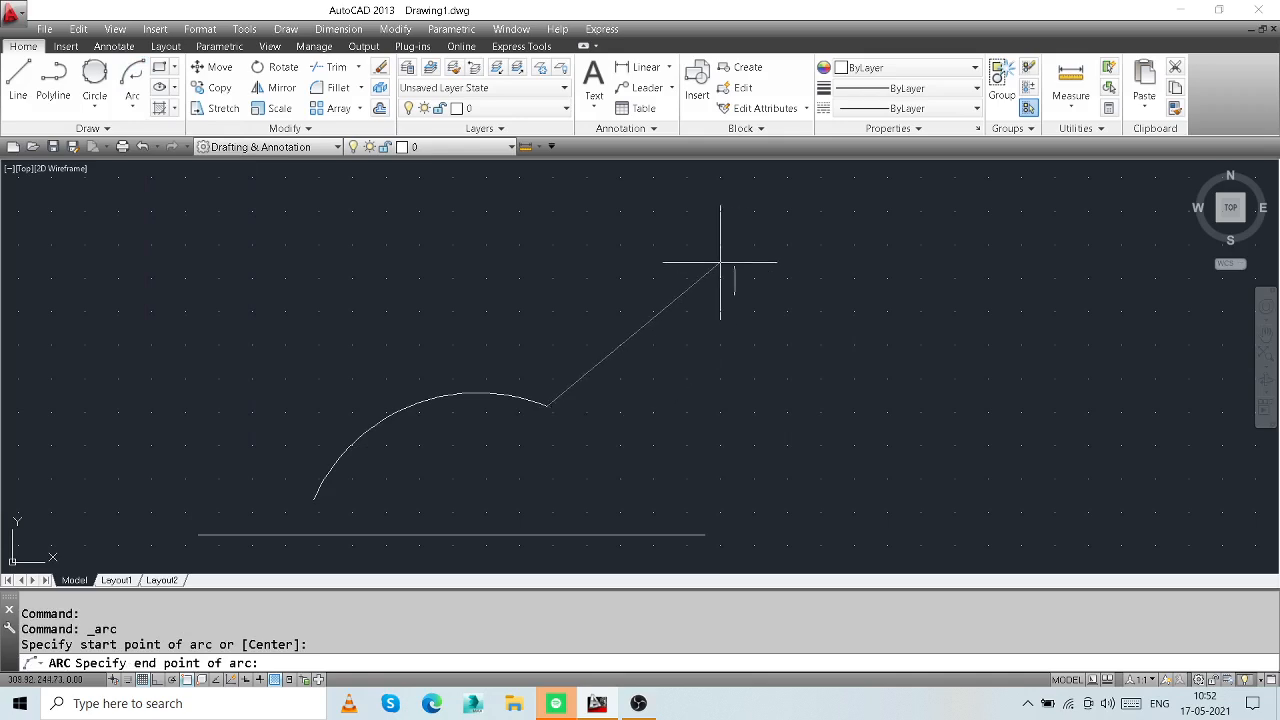
left_click(724, 320)
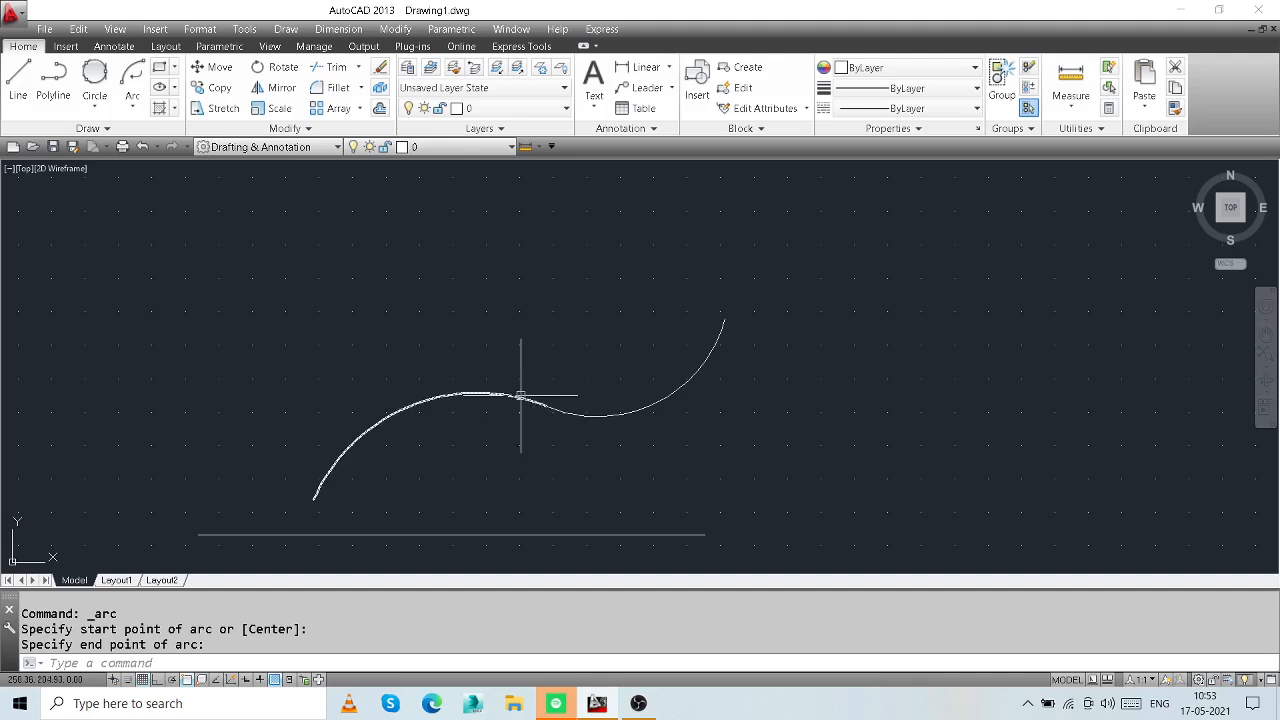
- Draw a single line sloping up to the right, above and left of the S-shaped arcs
middle_click_drag(599, 328, 609, 363)
left_click(18, 80)
left_click(171, 409)
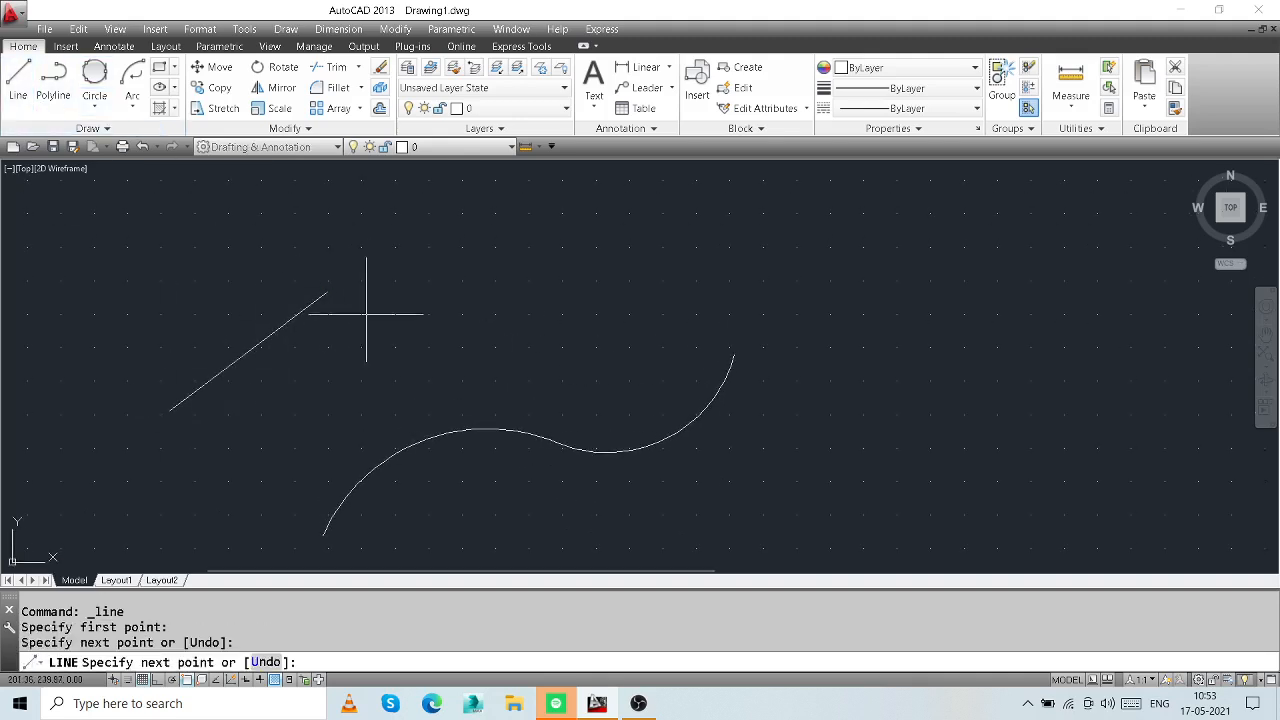
right_click(447, 297)
left_click(484, 308)
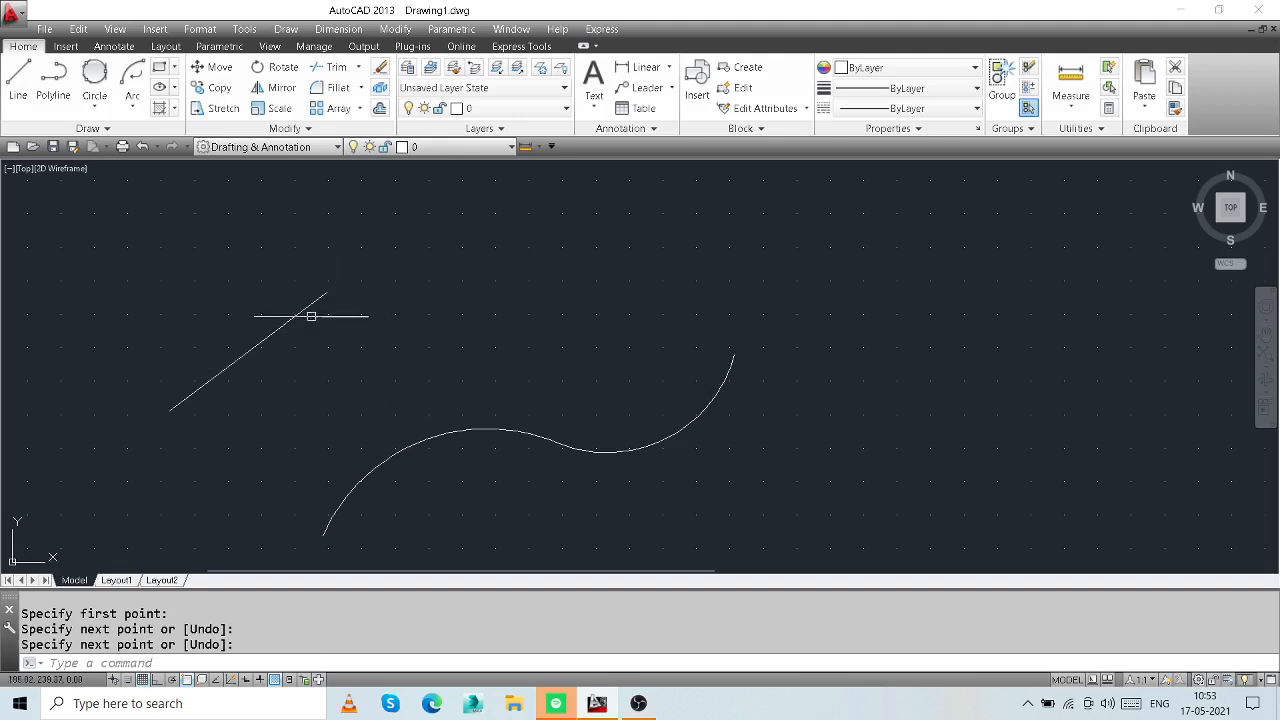
- Use the Arc Continue option to draw a tangent arc from the sloping line's upper end to the S-curve's upper right end
left_click(132, 104)
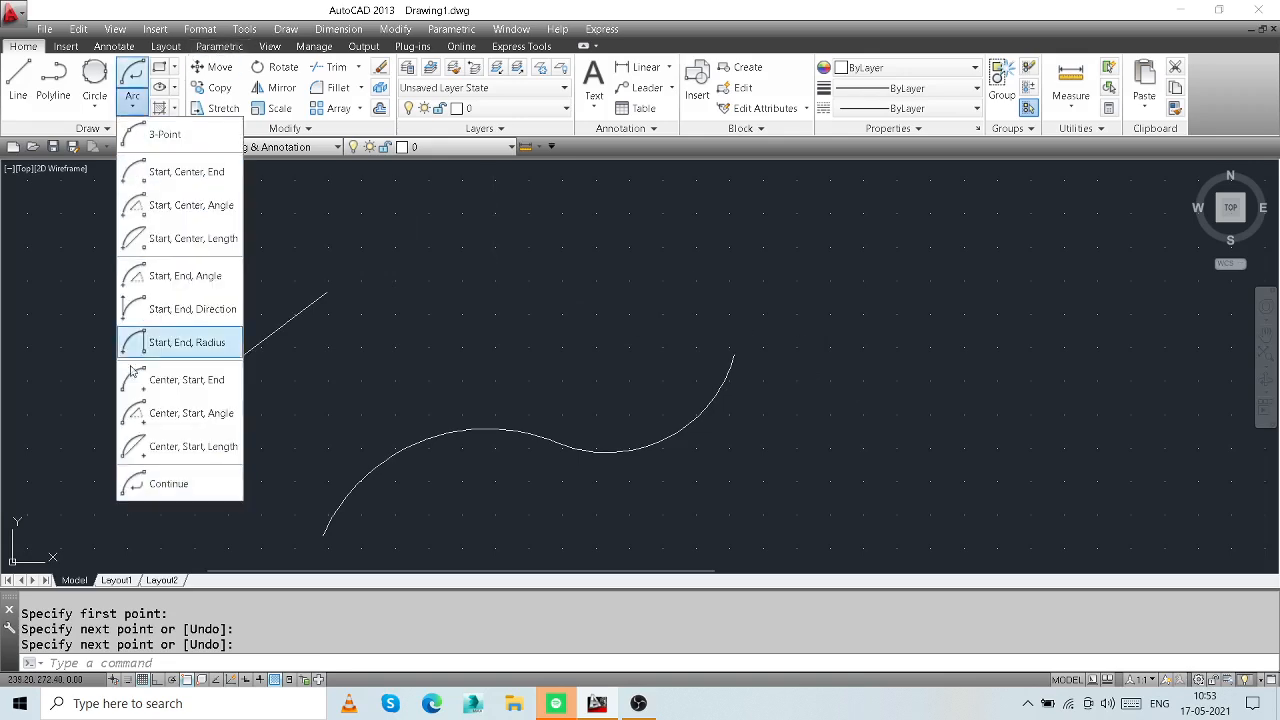
left_click(170, 484)
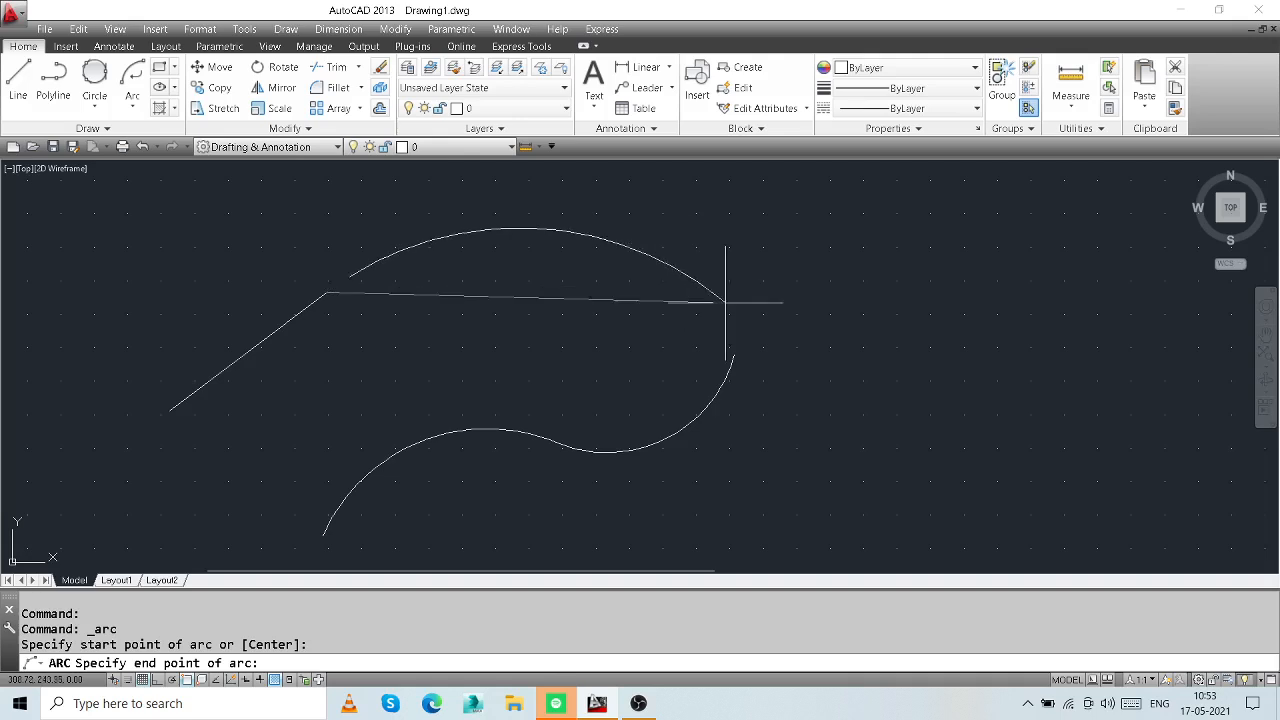
left_click(734, 355)
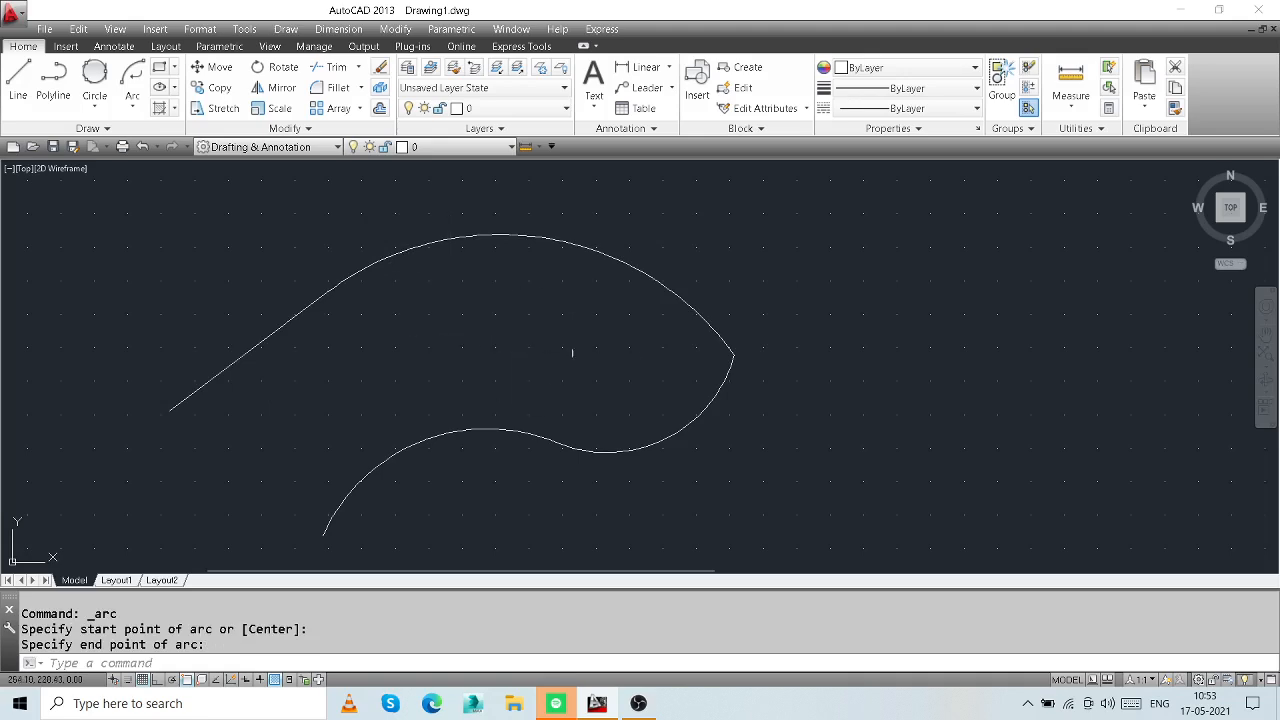
scroll(580, 357, "down", 2)
middle_click_drag(403, 303, 477, 309)
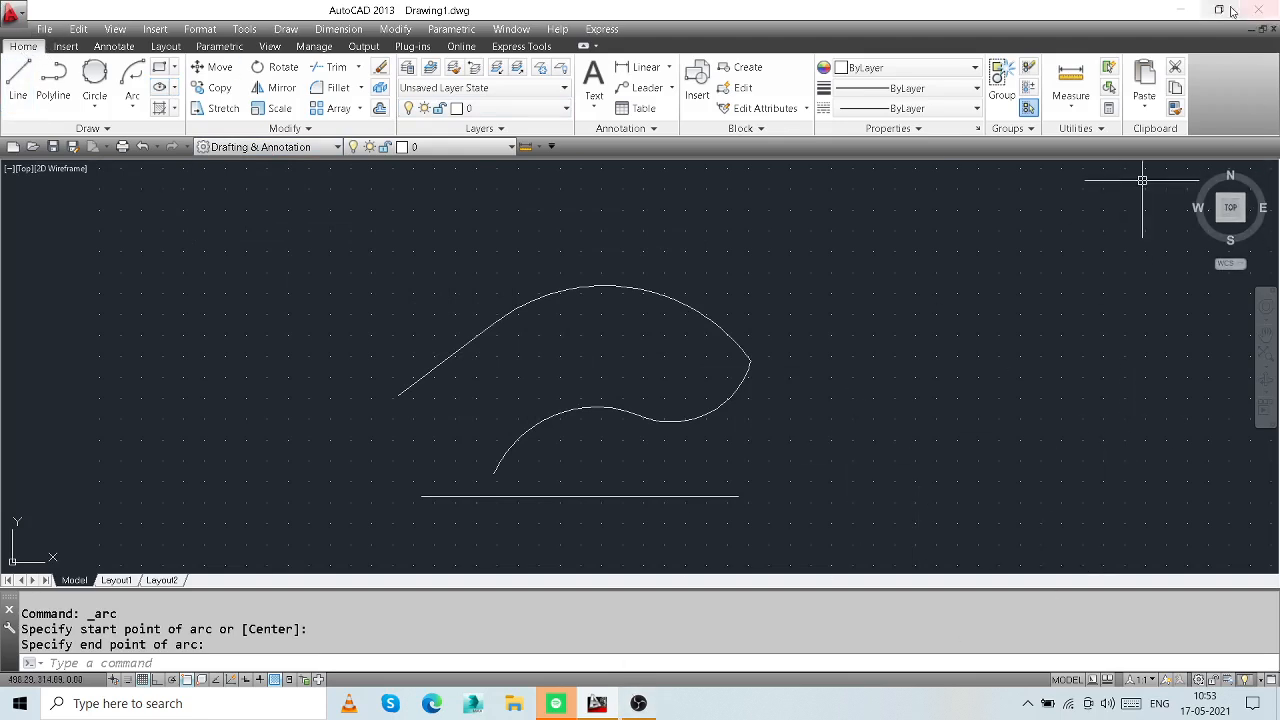
left_click(1185, 10)
left_click(638, 703)
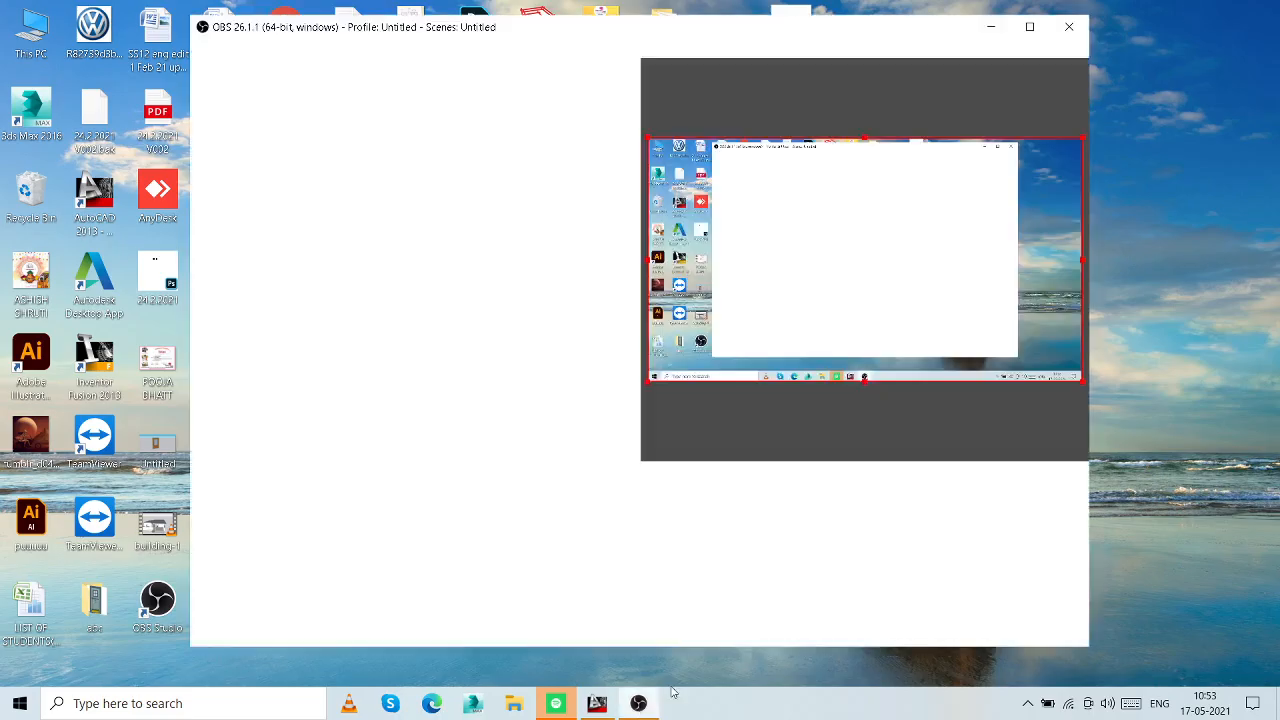